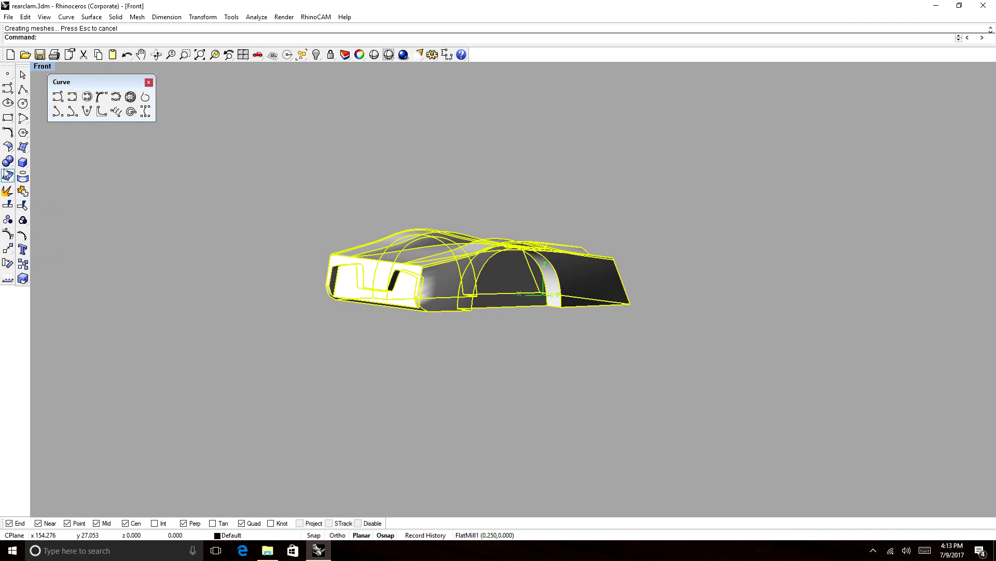
Open the Solid Tools palette as a floating palette and place it beside the Curve palette.
left_click(7, 162)
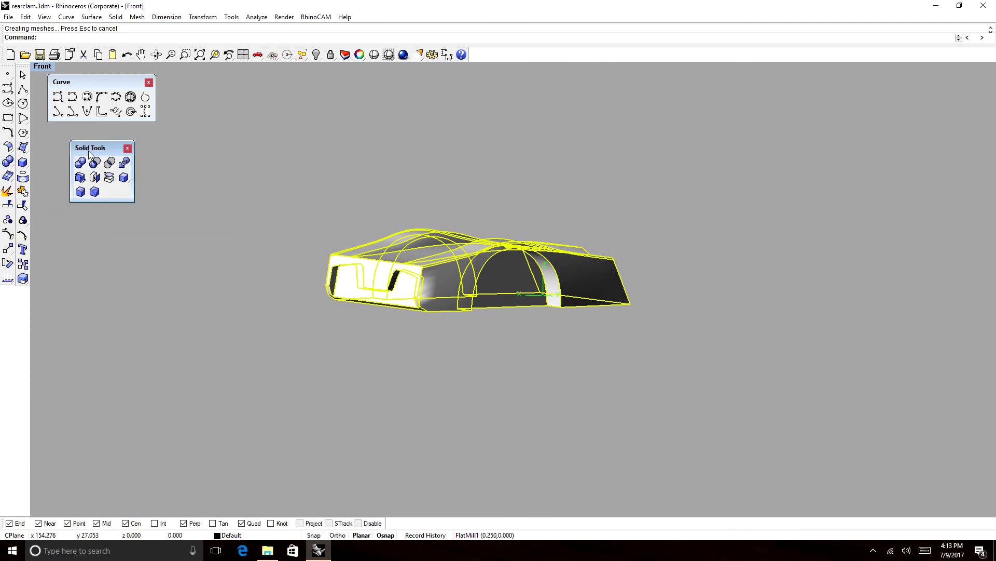
left_click_drag(89, 152, 71, 128)
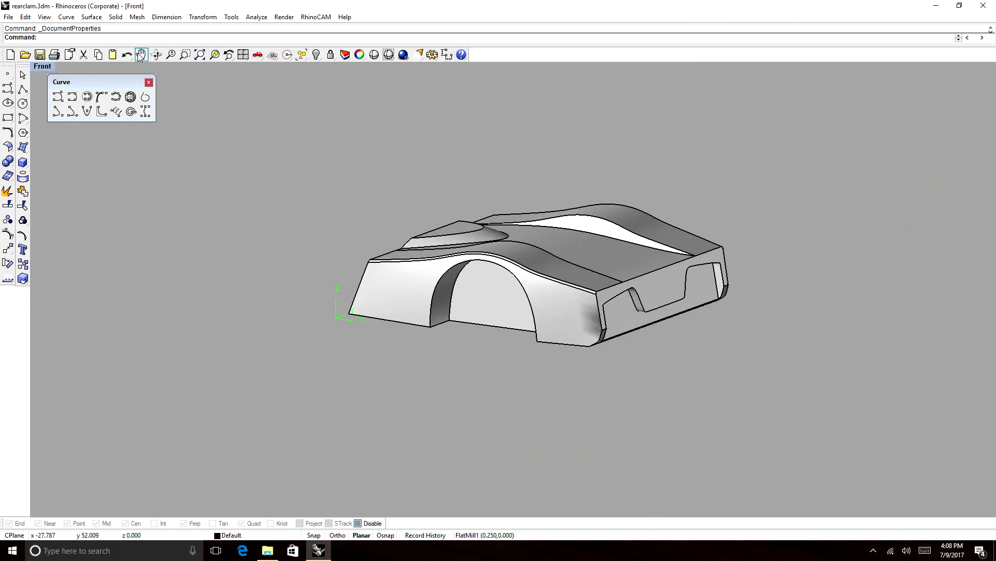
left_click(140, 54)
left_click_drag(446, 171, 395, 184)
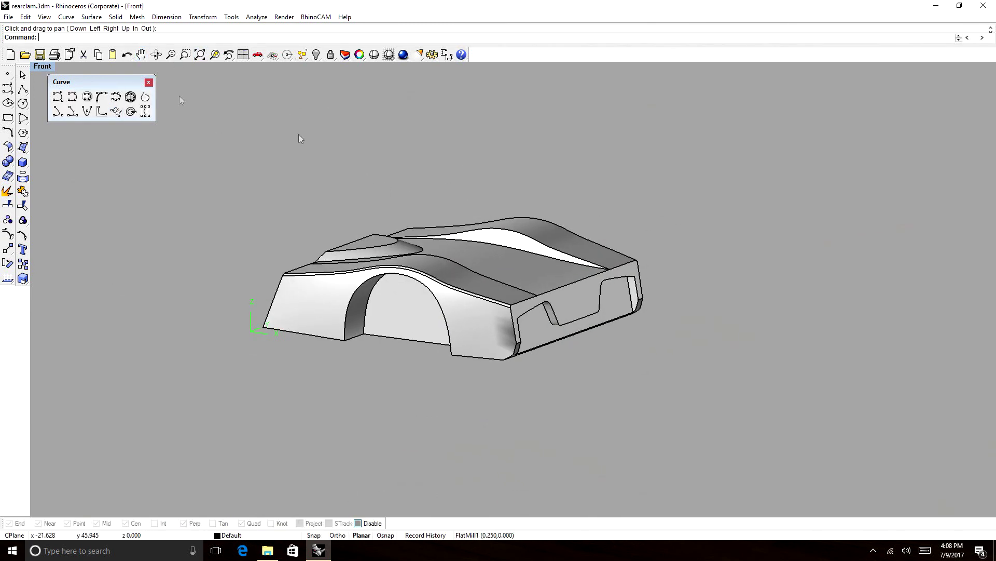
left_click(229, 54)
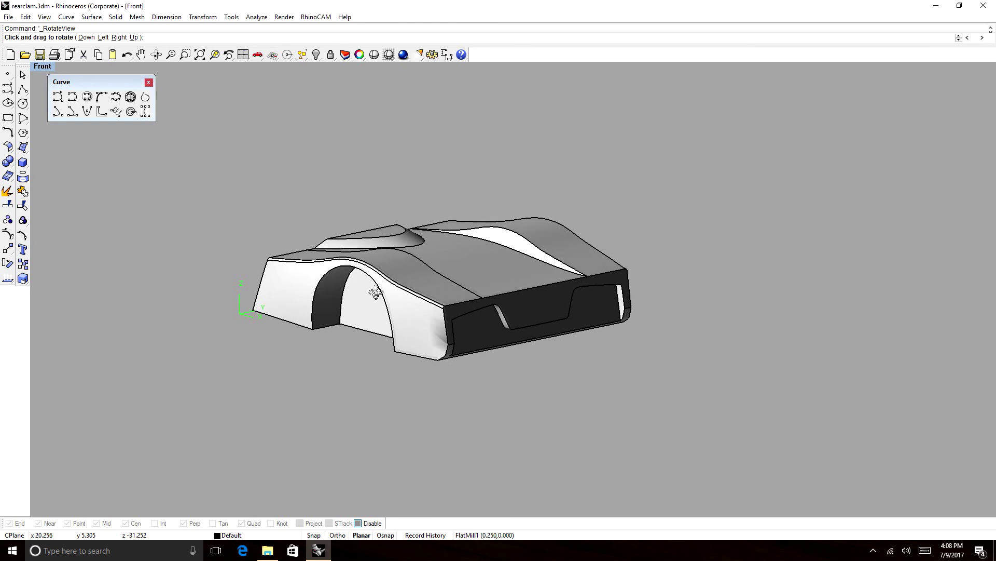
left_click_drag(374, 294, 396, 282)
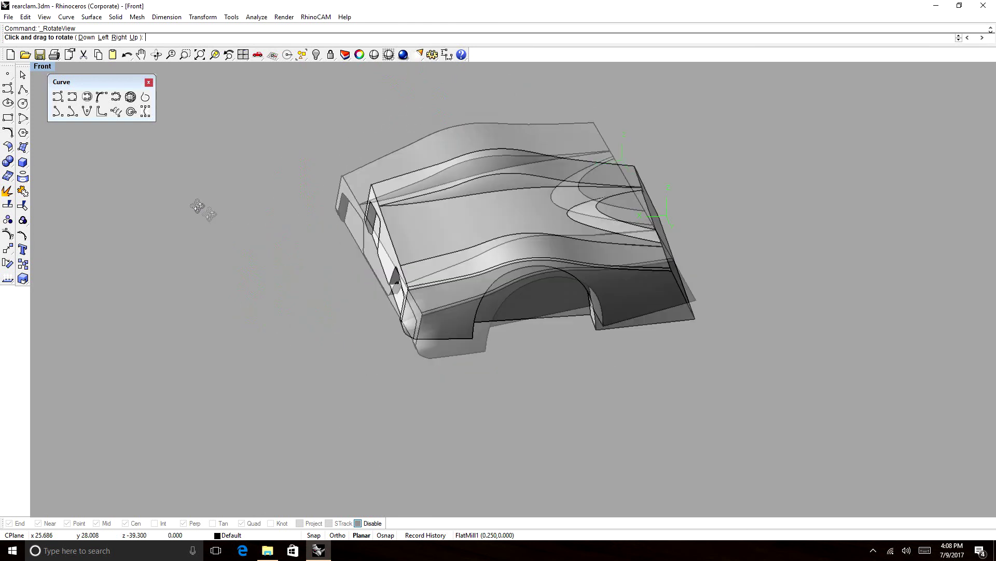
left_click_drag(198, 207, 516, 196)
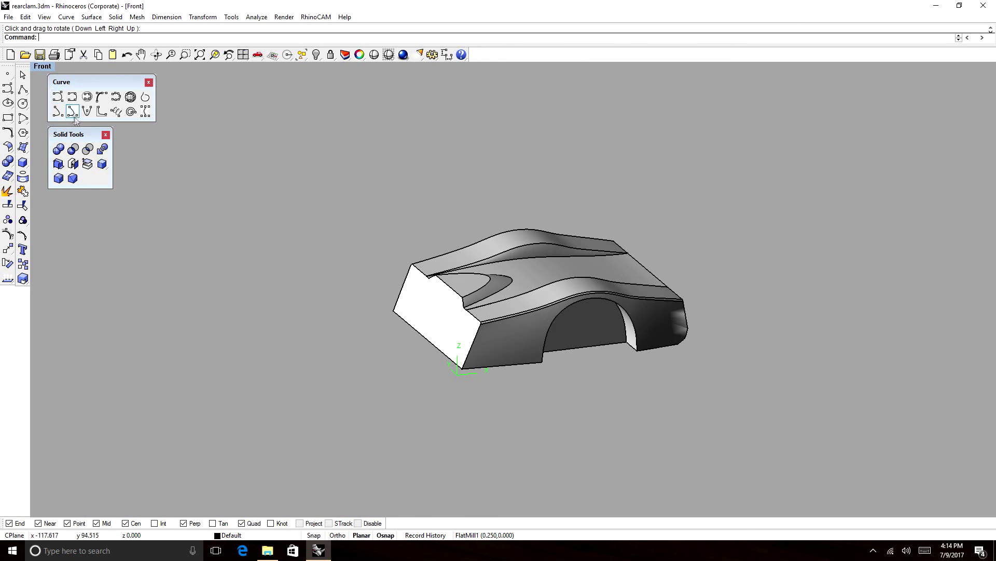
left_click_drag(87, 132, 205, 82)
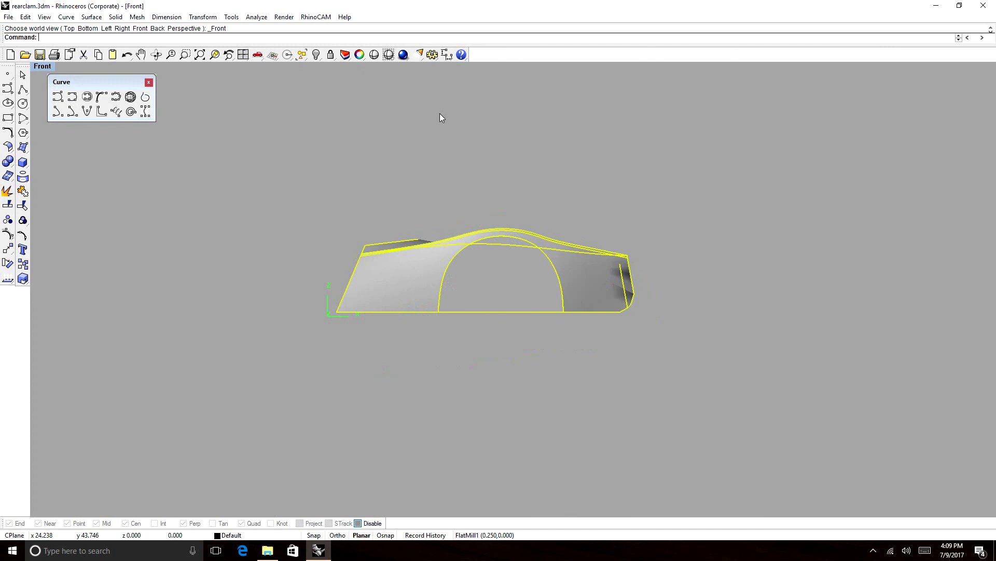
Measure the car body's overall length in the front view.
left_click(441, 113)
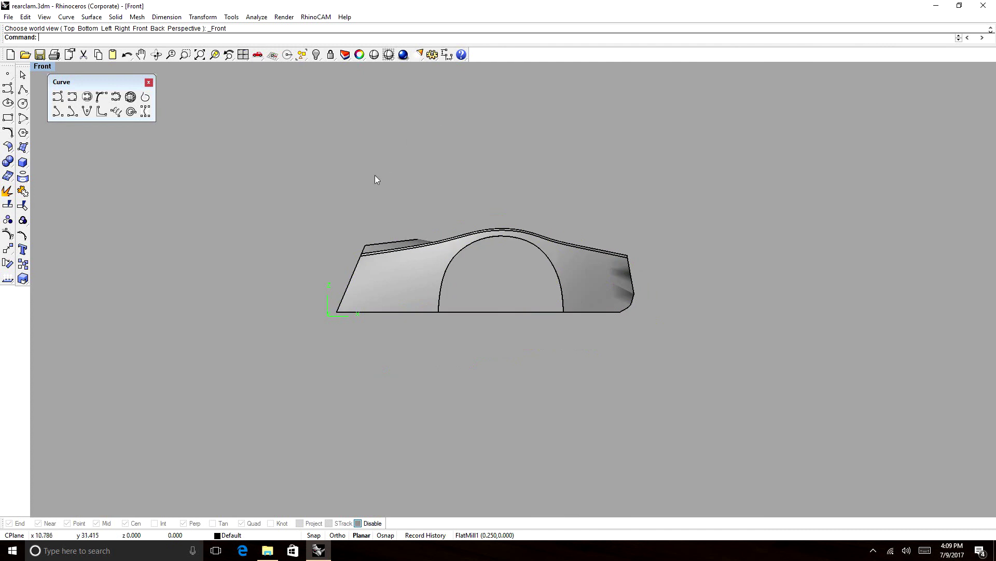
right_click(347, 213)
left_click(337, 227)
left_click(630, 225, "shift")
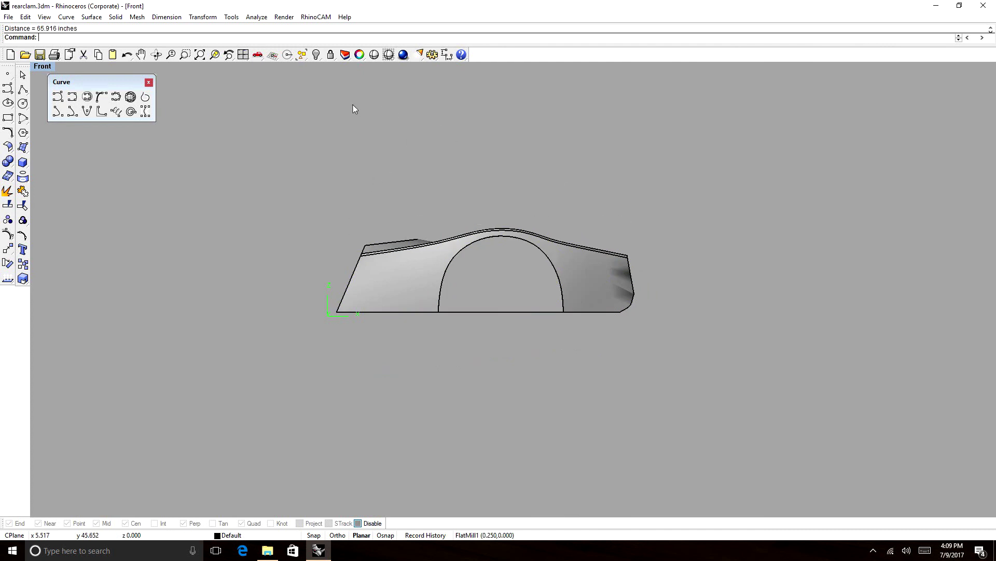
left_click(157, 55)
left_click_drag(394, 168, 416, 279)
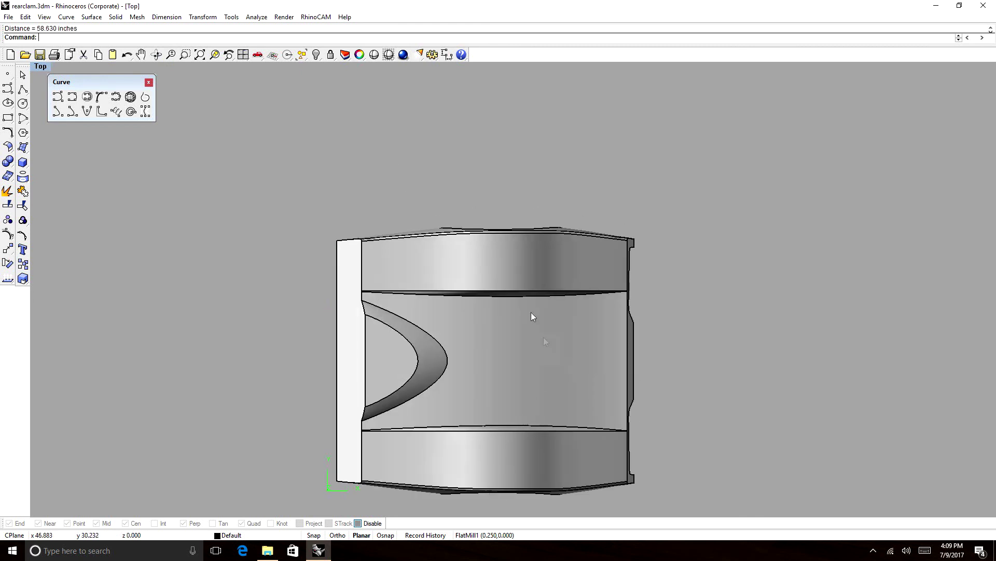
Measure the body's height in the front view, from the crown above the wheel arch to the base.
type("front")
key("Return")
type("Distance")
key("Return")
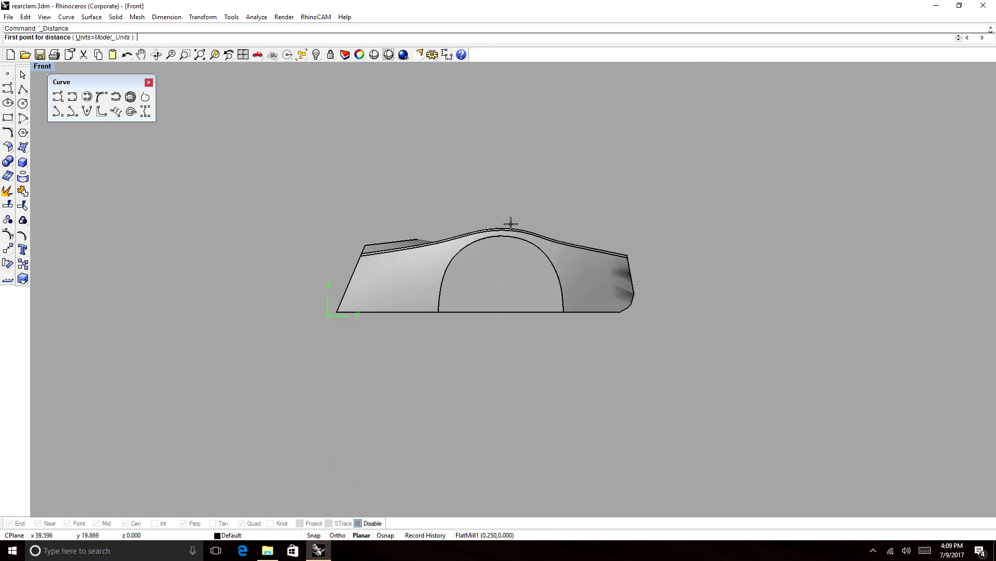
left_click(512, 224)
left_click(513, 311)
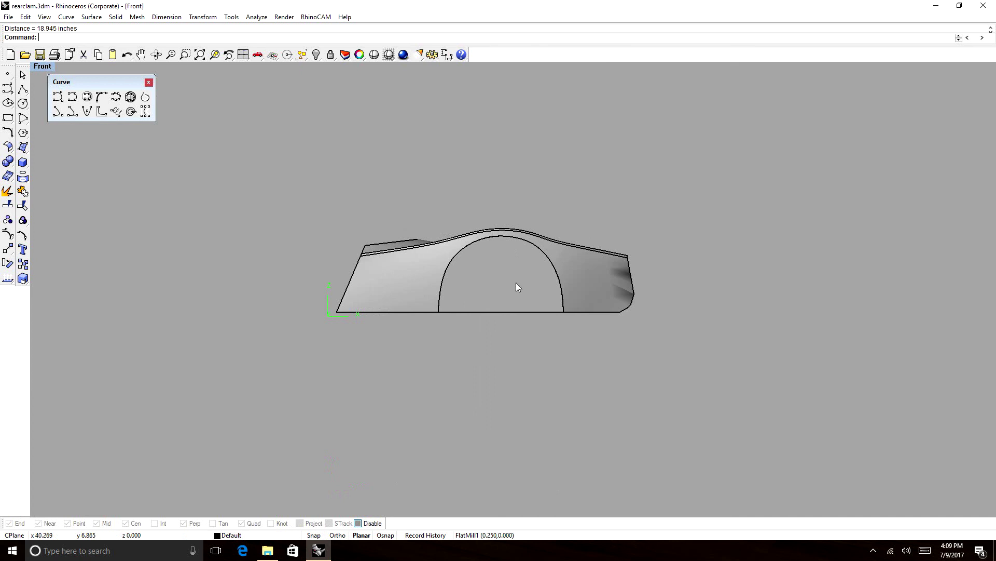
Examine the body from above and from the rear corner, ending in the front view.
left_click(156, 55)
left_click_drag(390, 178, 393, 247)
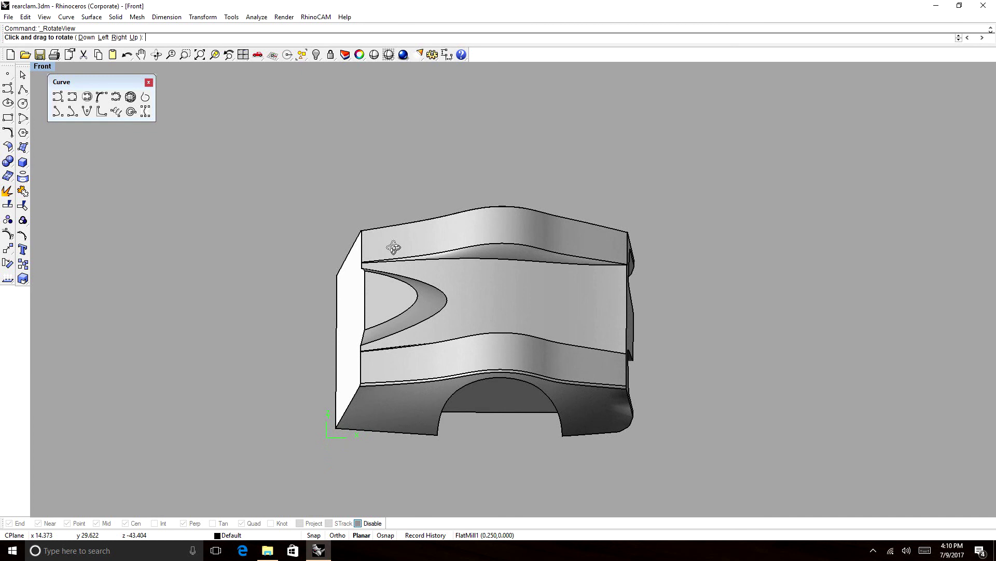
left_click_drag(393, 247, 404, 192)
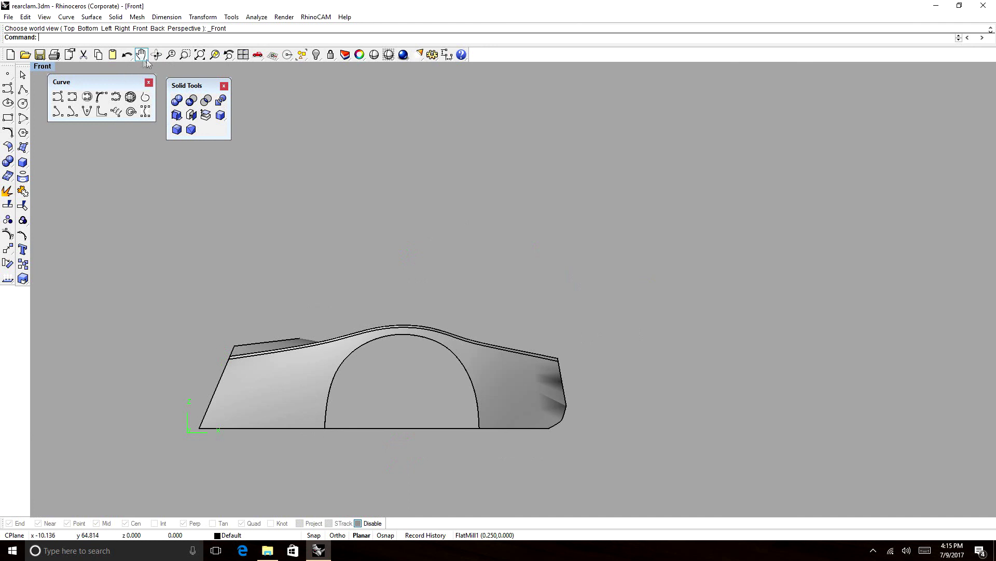
left_click(157, 55)
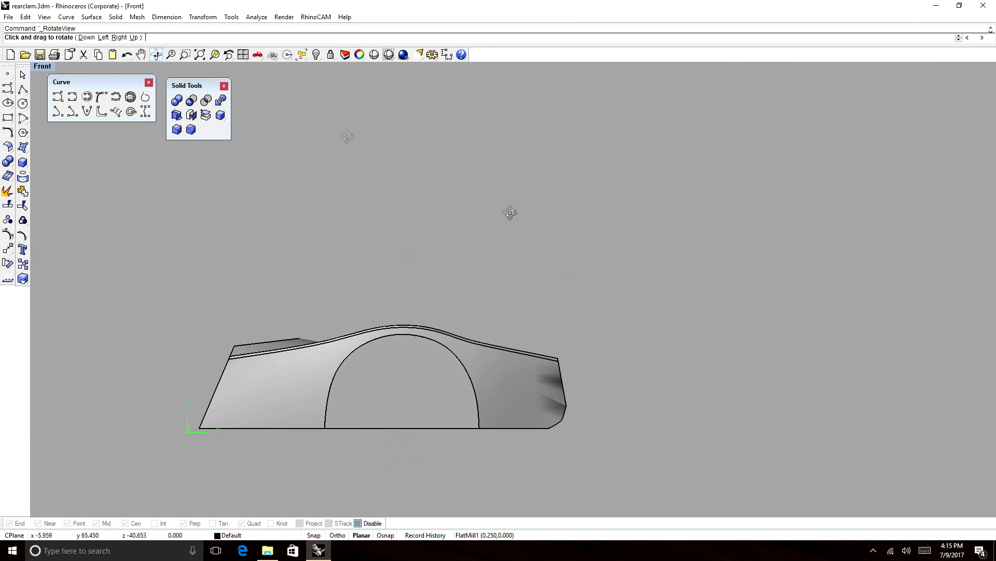
left_click_drag(507, 215, 453, 395)
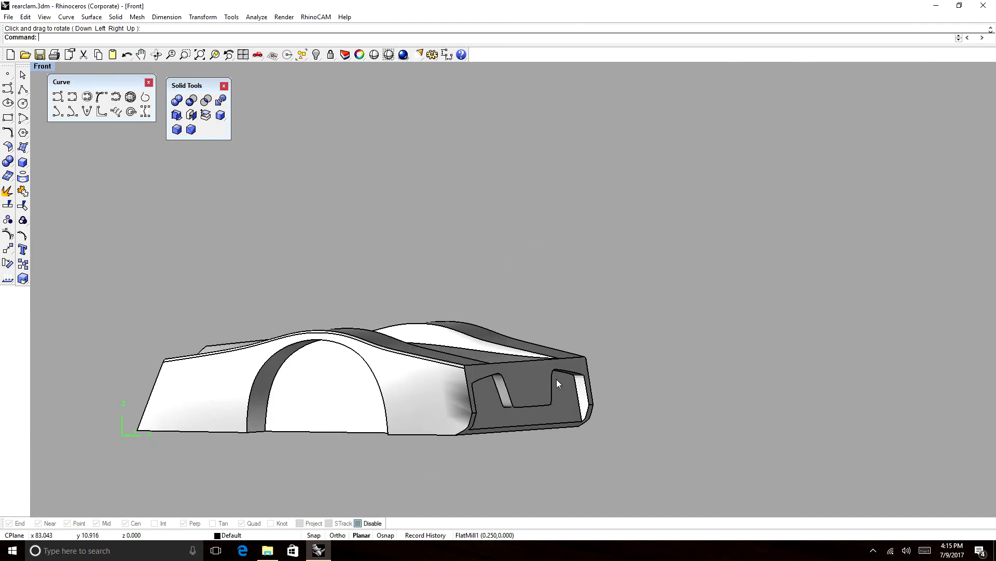
type("front")
key("Return")
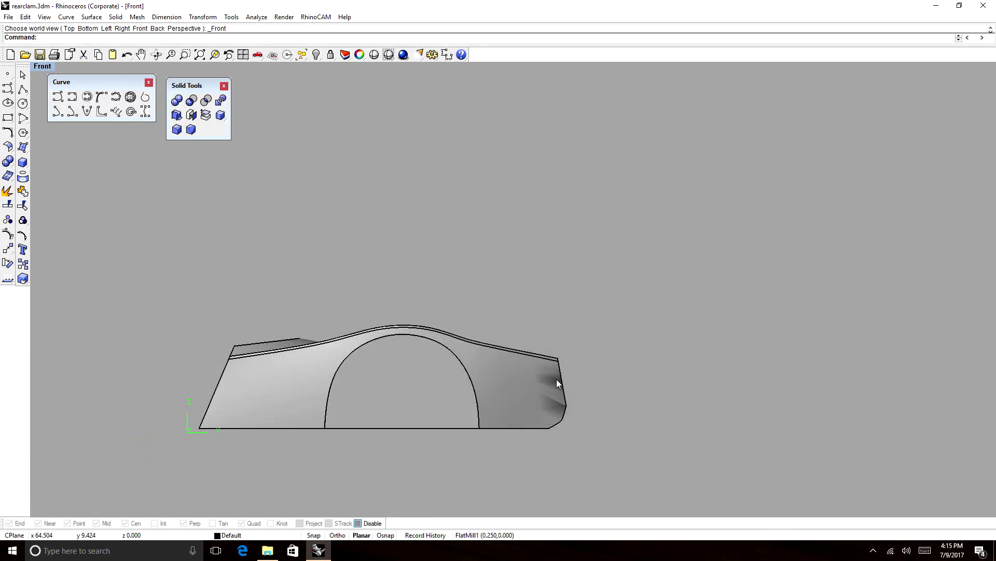
left_click(22, 89)
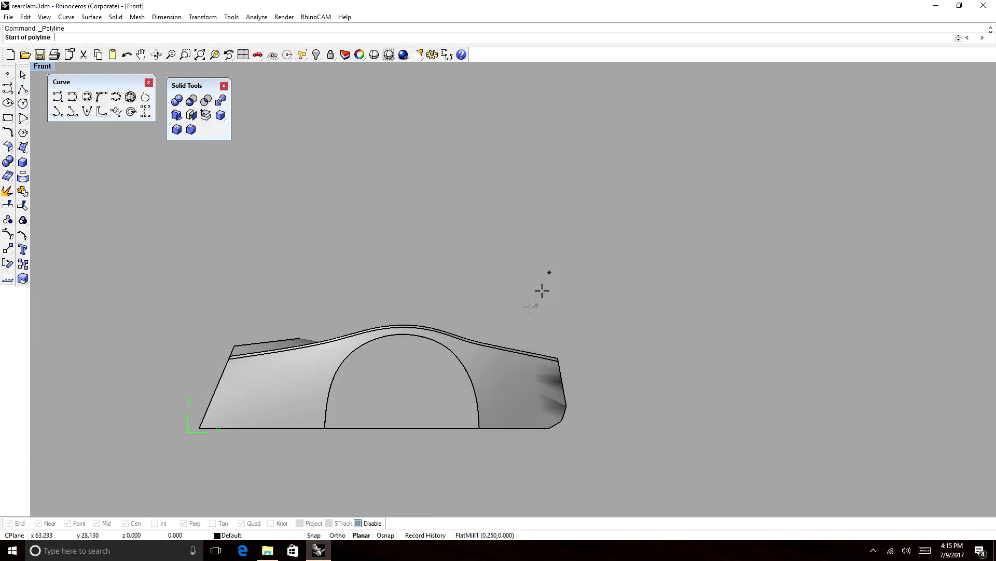
left_click(561, 357)
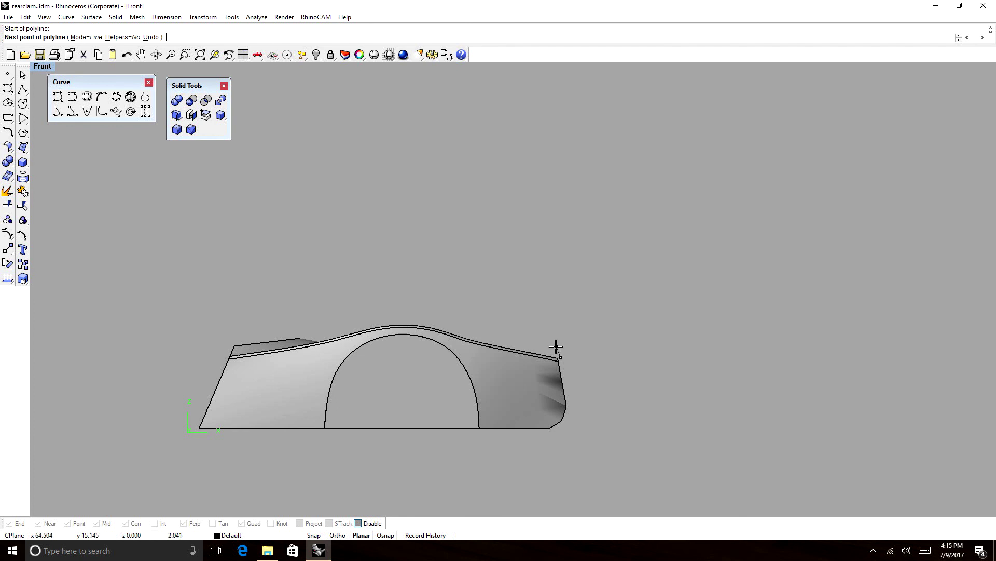
right_click(574, 367)
Draw a vertical cutting line through the body's full height, 4.95 inches forward of the rearmost edge.
right_click(574, 368)
left_click(569, 405)
left_click(569, 344)
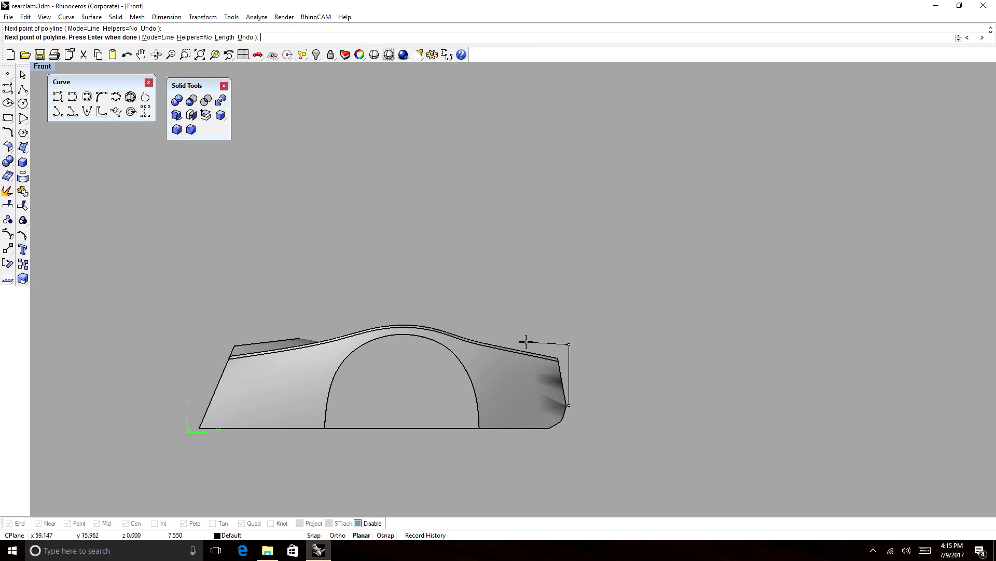
type("4.95")
key("Return")
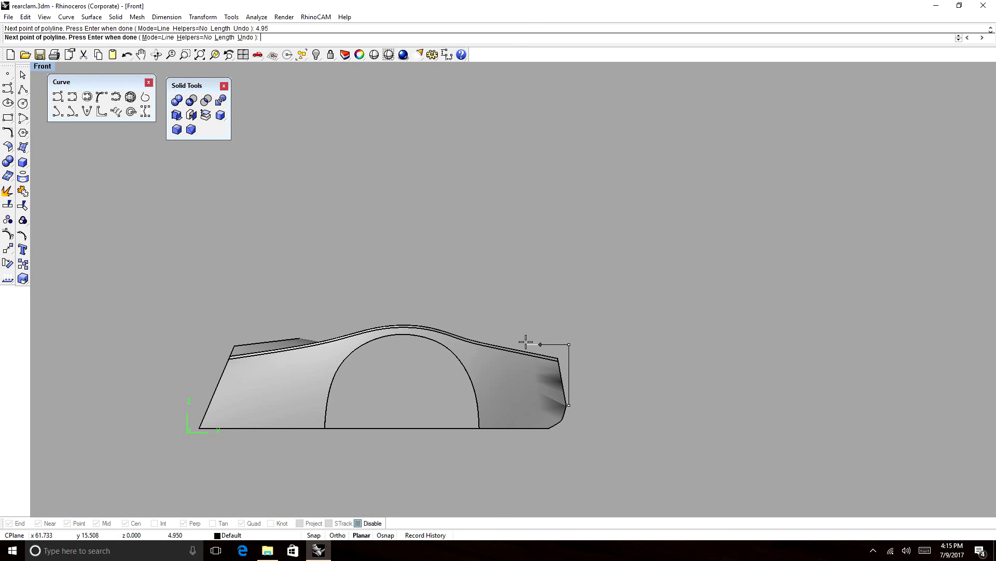
left_click(527, 341)
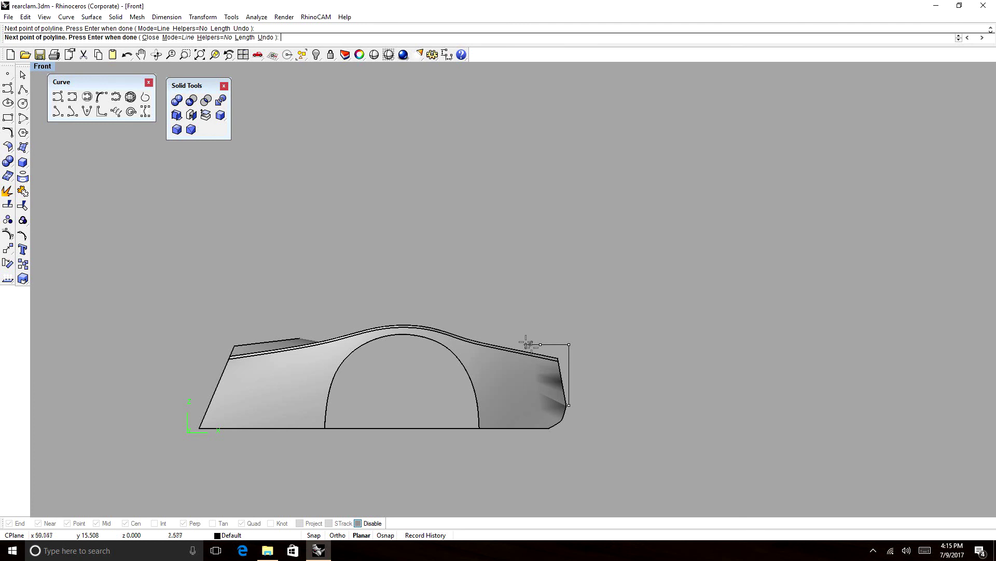
left_click(534, 466)
key("Return")
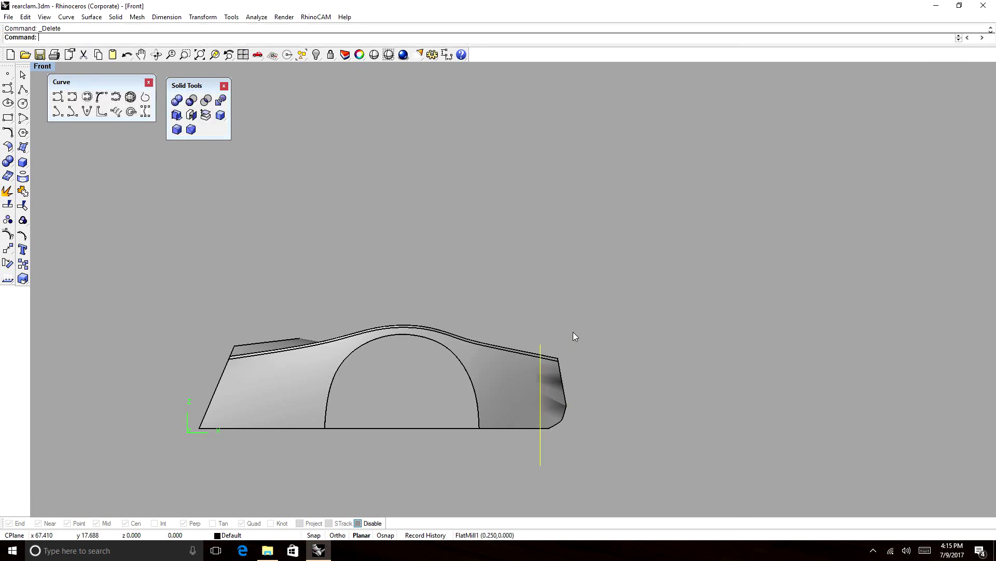
Extrude the vertical cutting line into a flat surface spanning the full width of the body.
type("ExtrudeCrv")
key("Return")
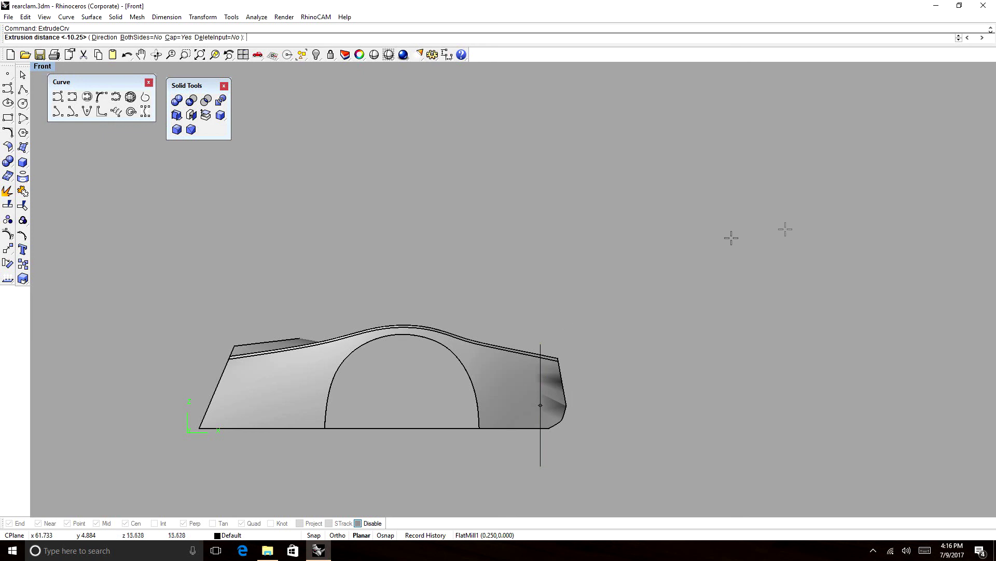
left_click(156, 54)
left_click_drag(629, 322, 541, 350)
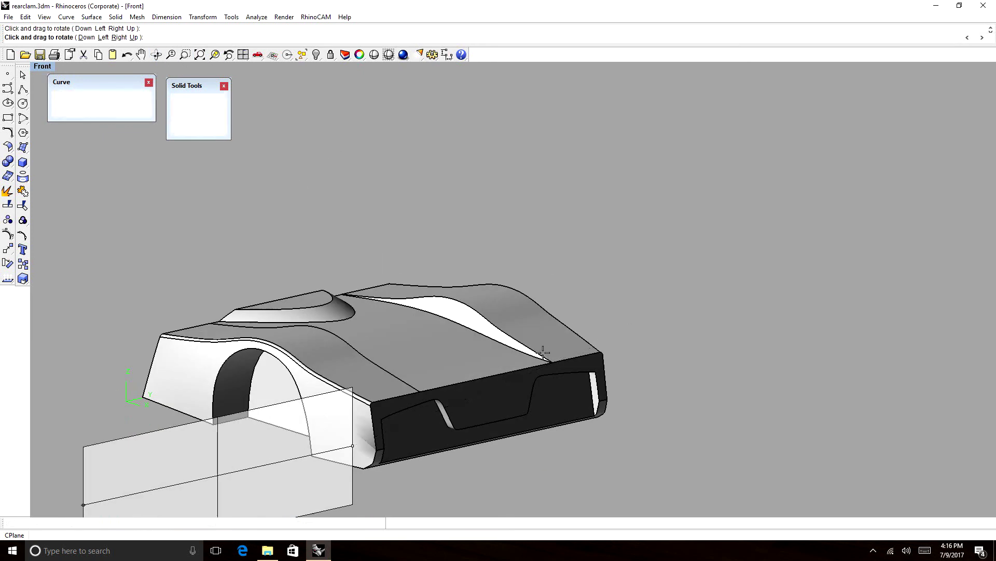
right_click(542, 350)
left_click(621, 340)
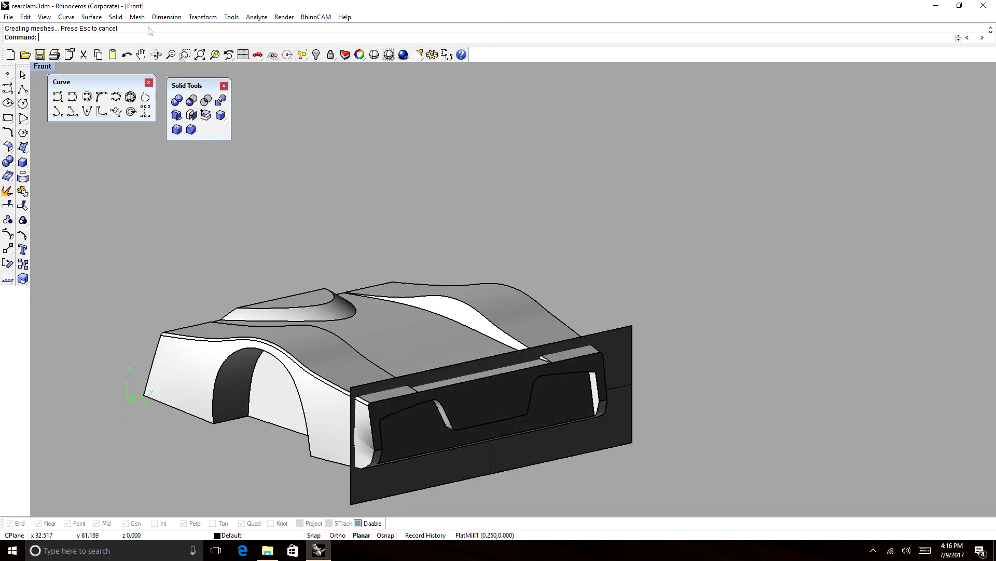
Split the body with the extruded surface using Boolean Split, and delete the cutting surface.
left_click(154, 55)
left_click_drag(413, 453, 475, 438)
key("Return")
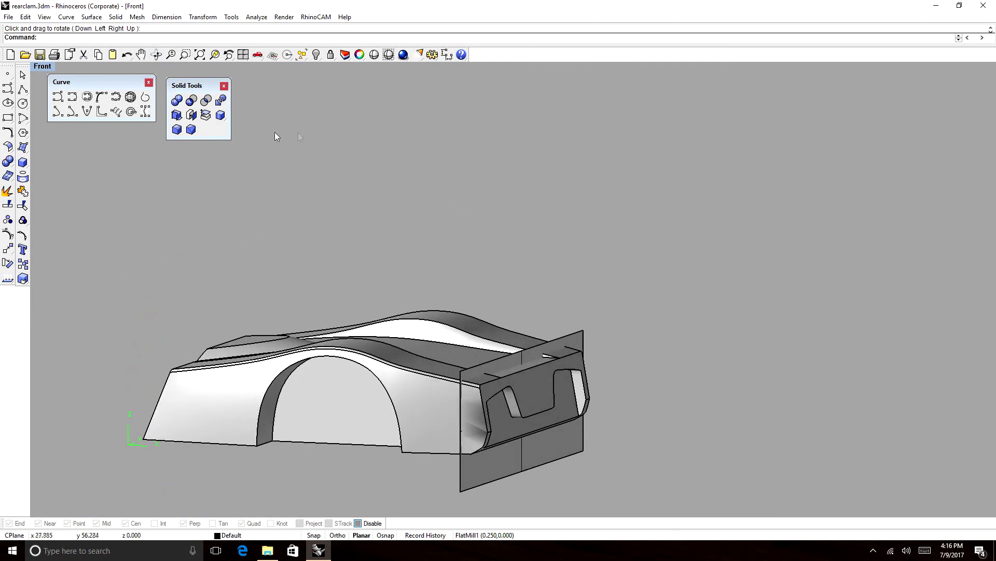
left_click(221, 101)
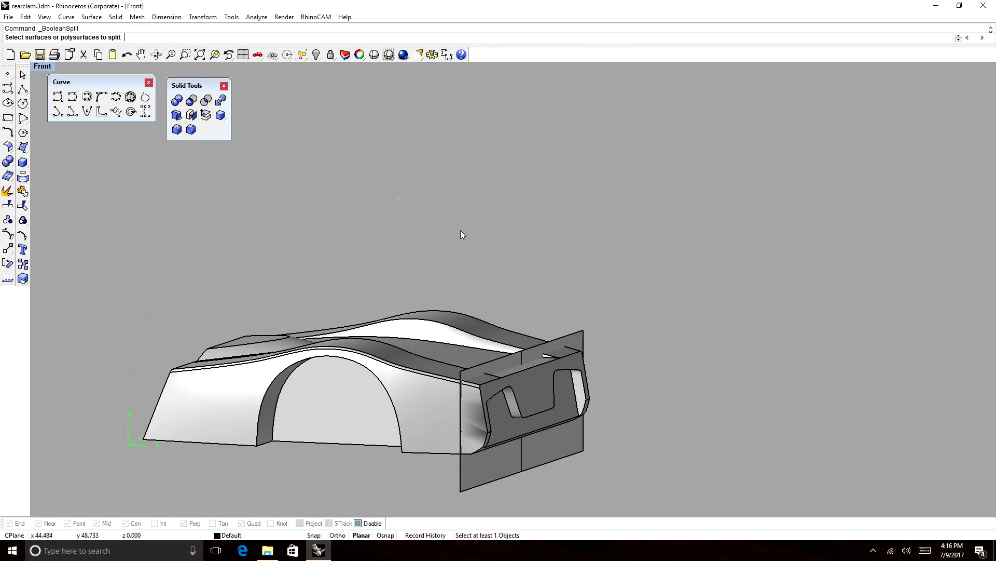
left_click(435, 373)
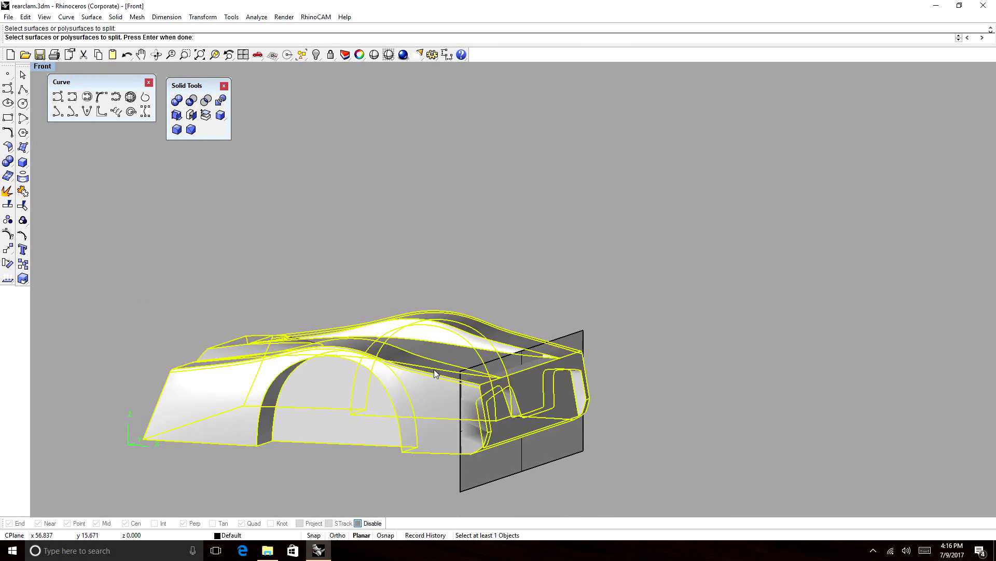
key("Return")
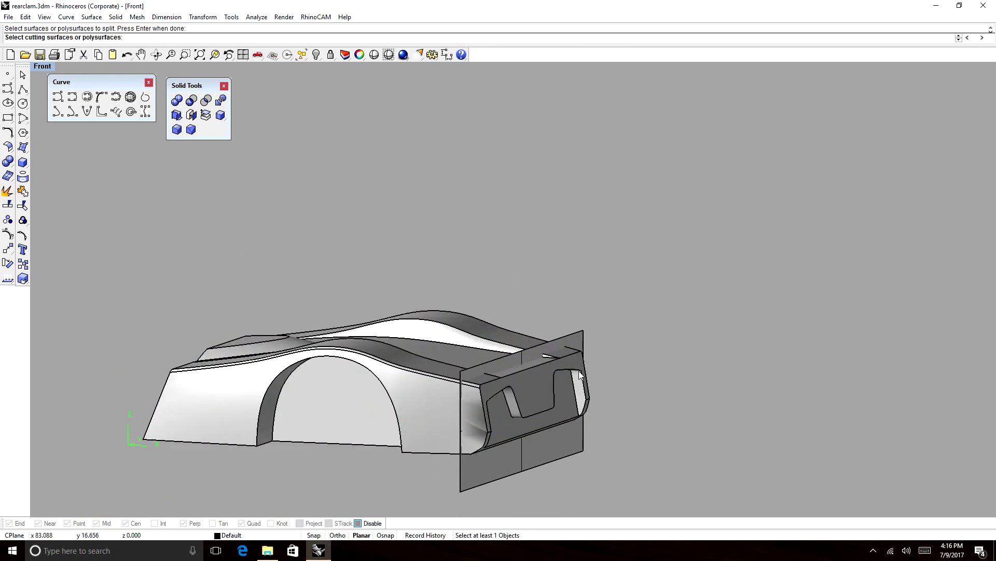
left_click(578, 340)
key("Return")
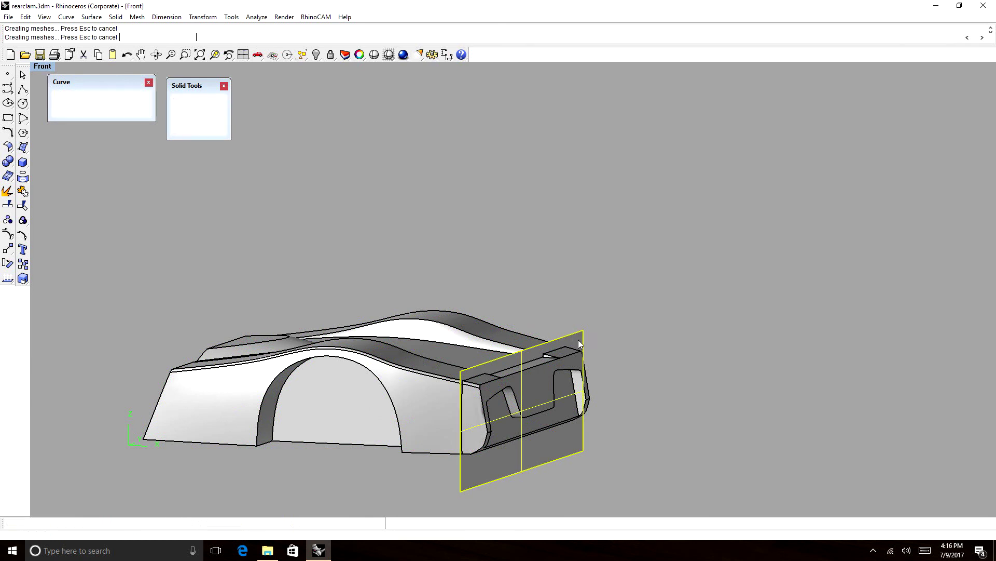
left_click(578, 340)
key("Delete")
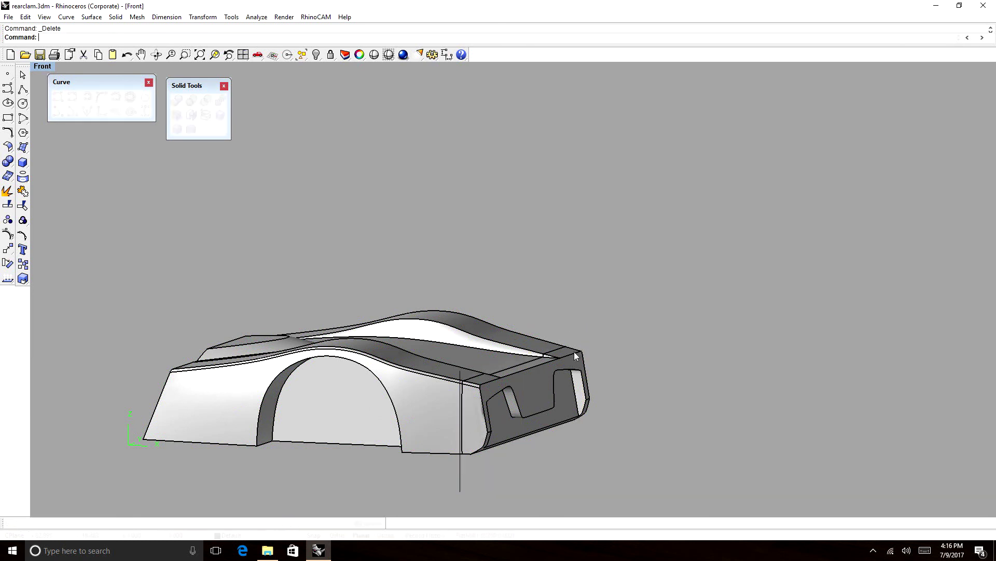
Move the split-off tail slab rearward in the top view, clear of the main body.
left_click(565, 359)
type("top")
key("Return")
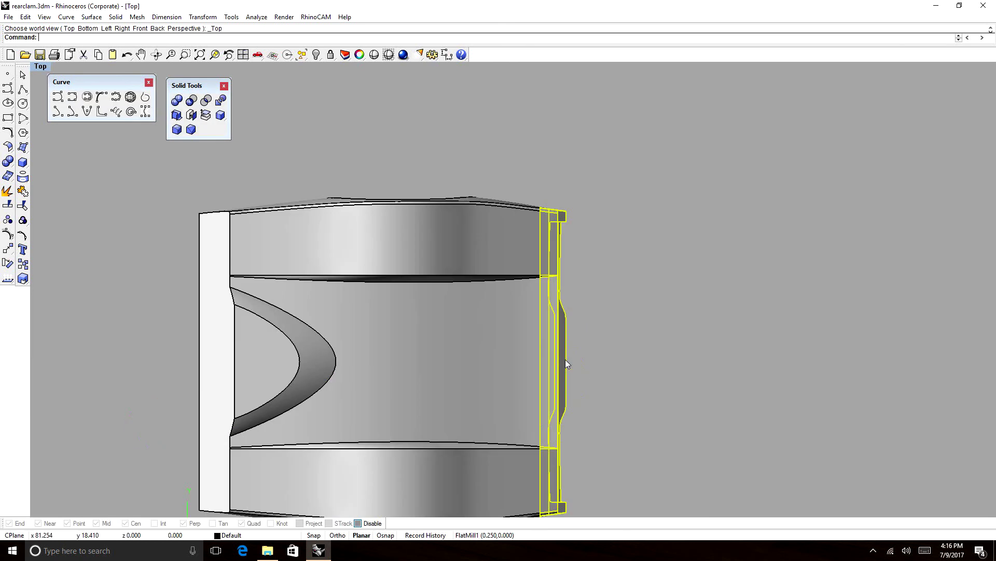
left_click_drag(560, 368, 645, 368)
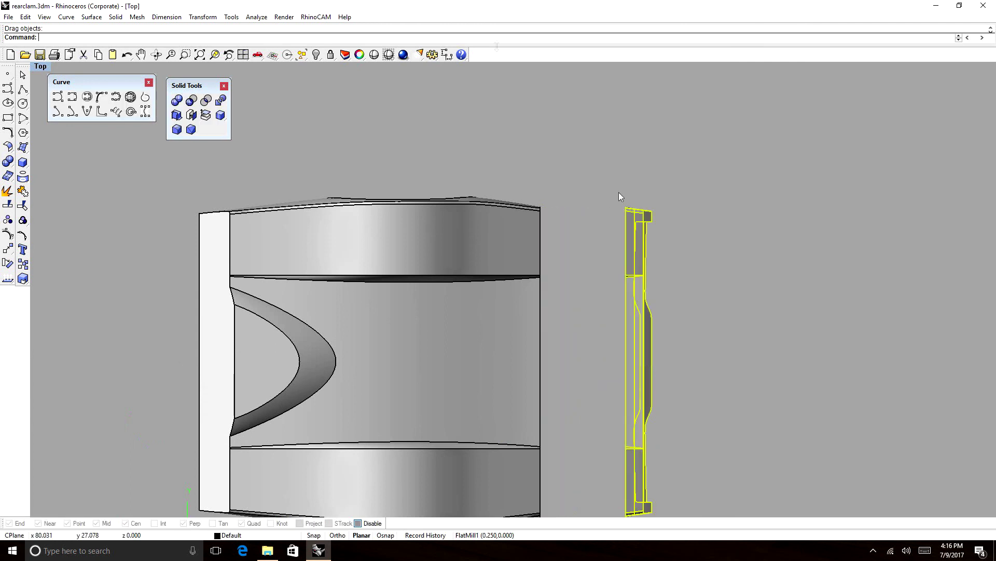
left_click(155, 55)
left_click_drag(619, 289, 564, 139)
key("Return")
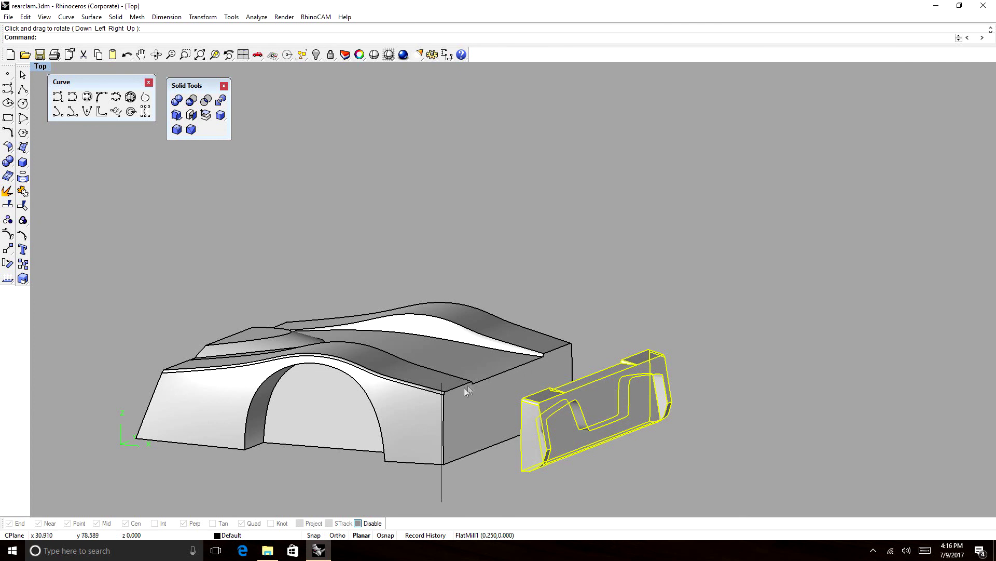
Rotate the tail slab 90 degrees in the front view so that it lies flat on its cut face.
left_click(157, 54)
left_click_drag(467, 337, 584, 378)
left_click(665, 310)
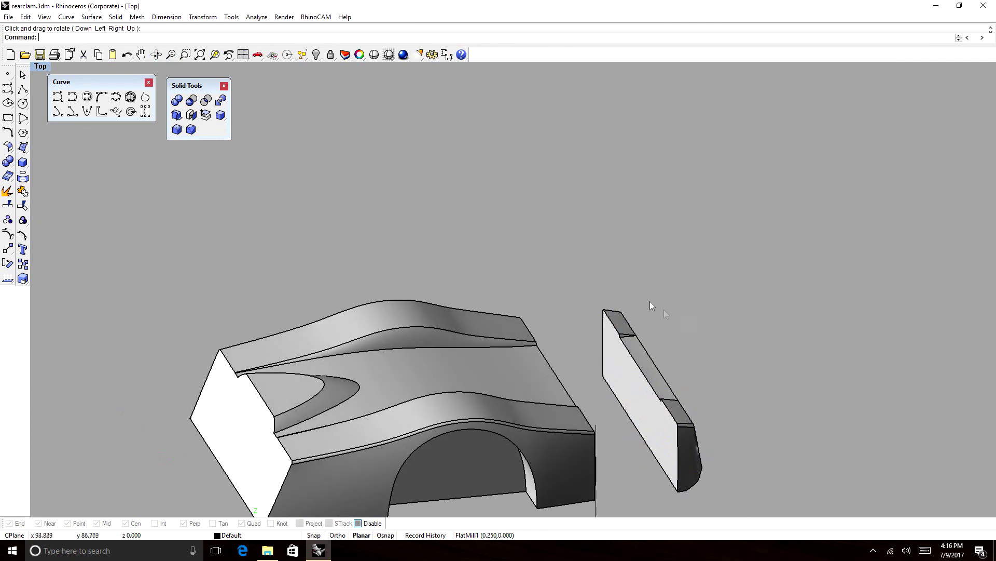
left_click_drag(653, 306, 570, 318)
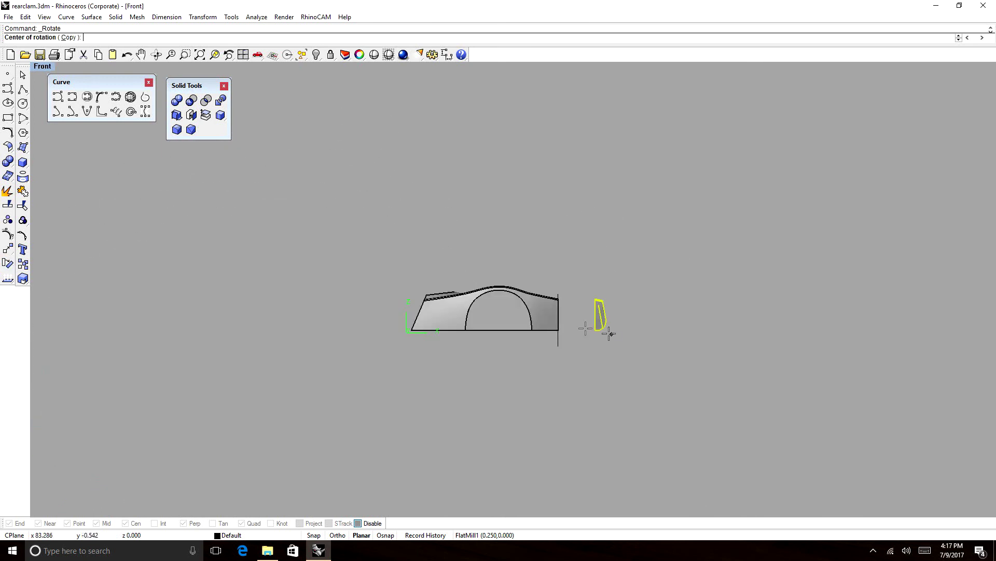
left_click(586, 329)
left_click(590, 271)
left_click(501, 335)
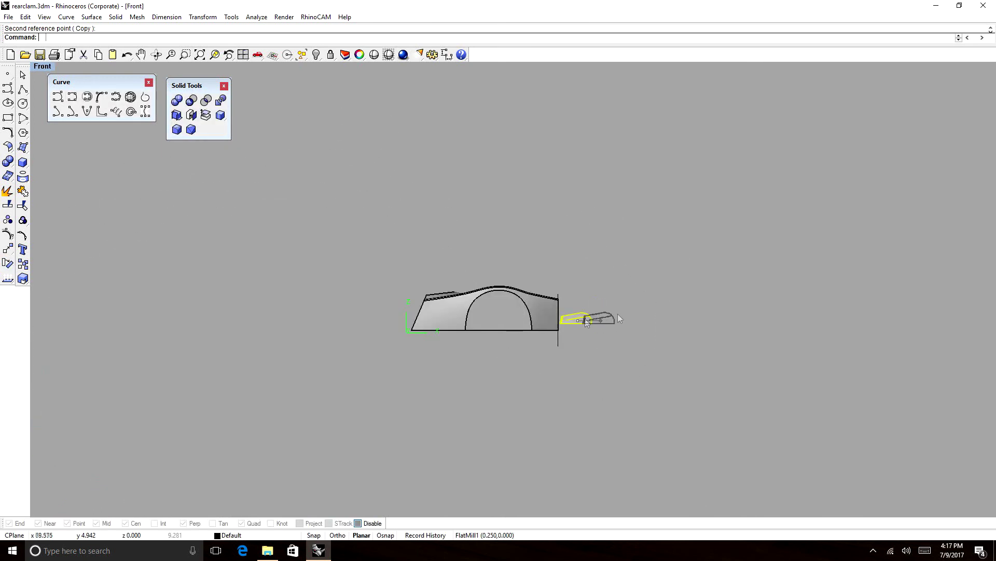
Move the flat tail slab further rearward, well clear of the main body.
left_click_drag(585, 319, 892, 313)
left_click(157, 56)
left_click_drag(704, 249, 732, 281)
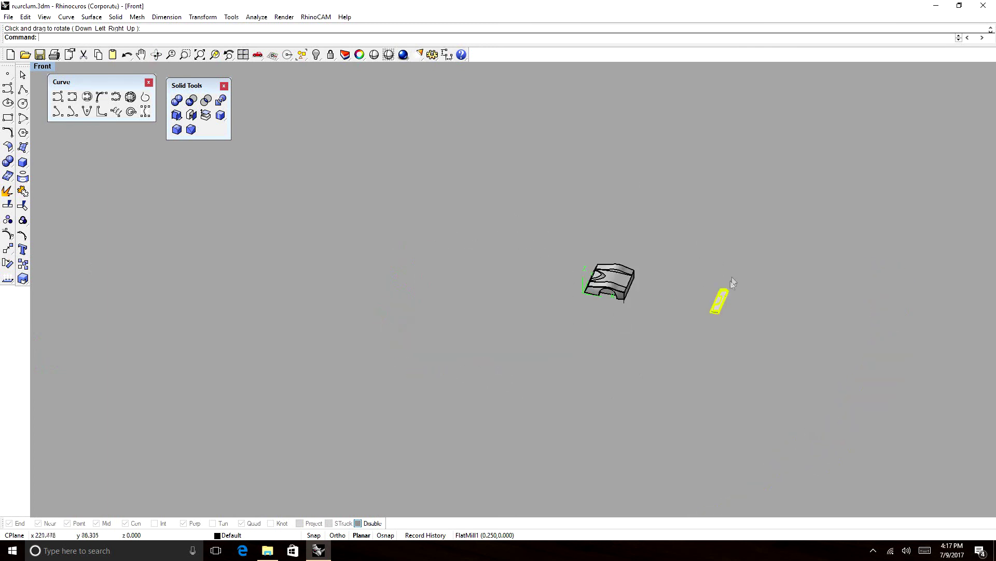
scroll(725, 289, "up", 10)
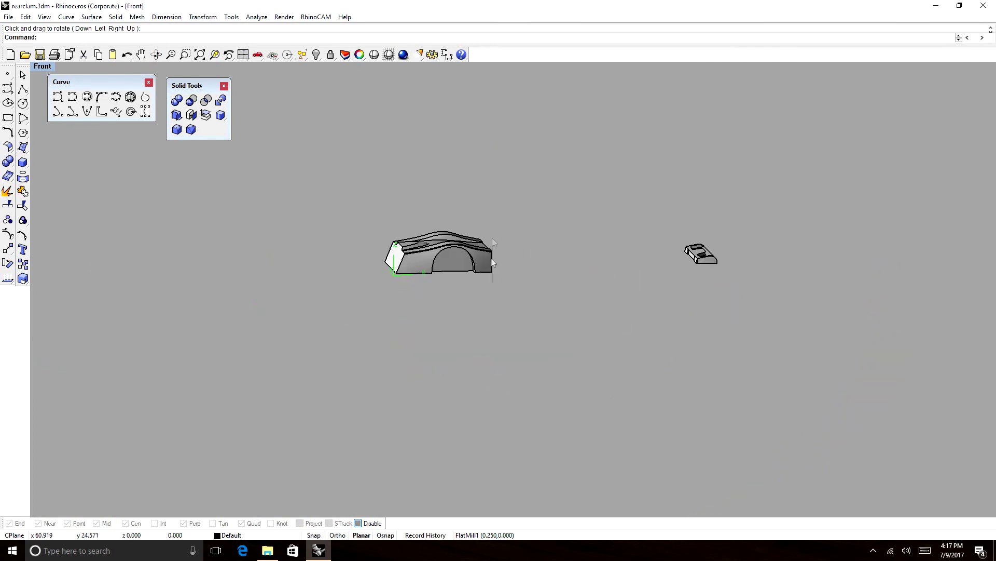
scroll(468, 260, "up", 9)
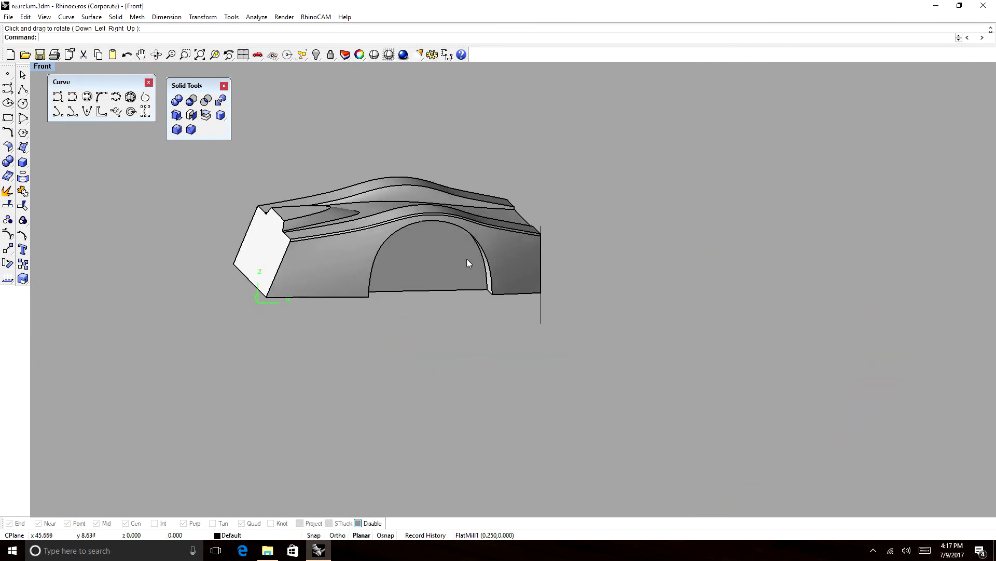
Draw a polyline in the top view with a lengthwise cutting line 4.95 inches inside the near side's outermost edge, and explode it.
left_click(155, 55)
left_click_drag(374, 218, 302, 200)
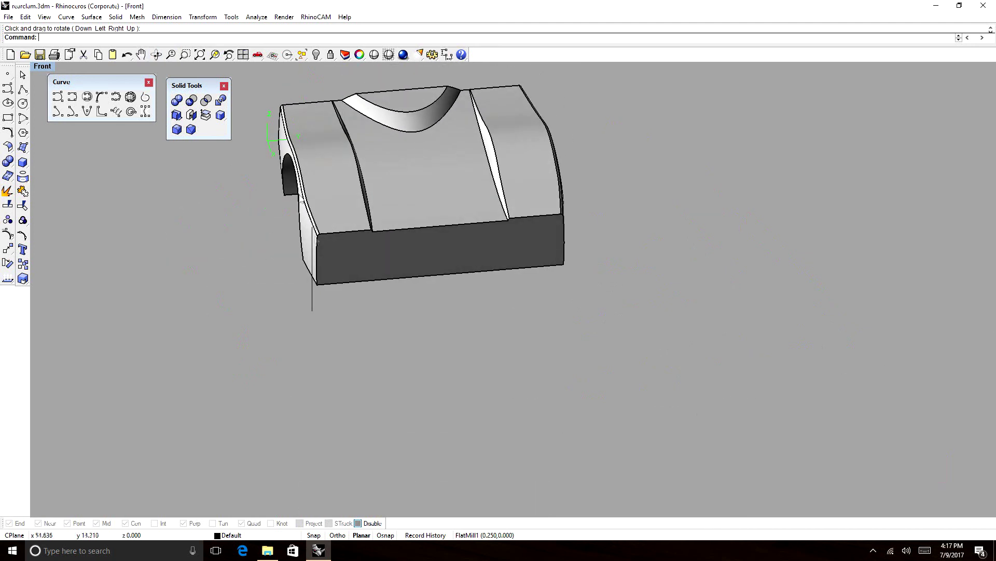
type("top")
key("Return")
scroll(383, 254, "down", 8)
scroll(426, 335, "up", 10)
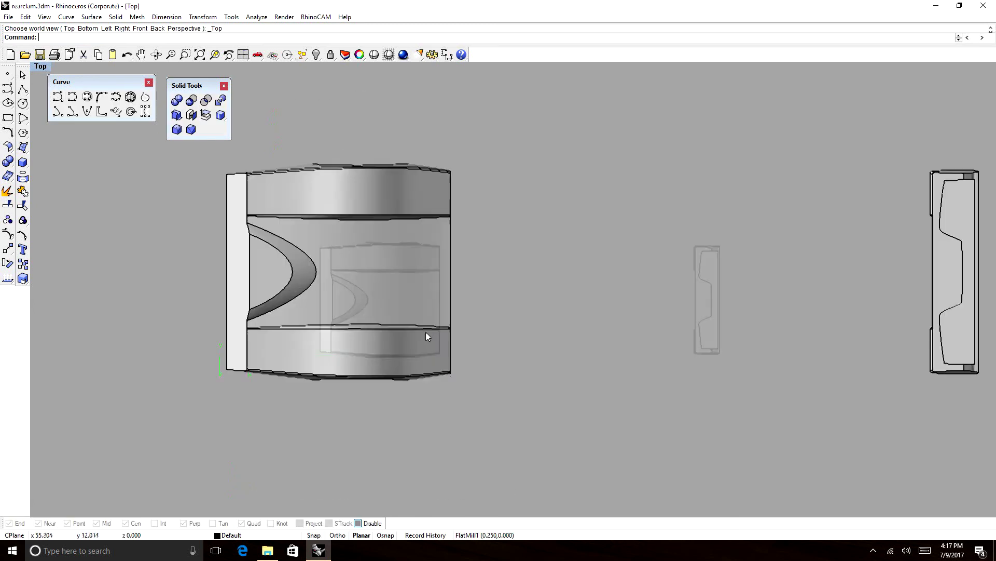
left_click(22, 89)
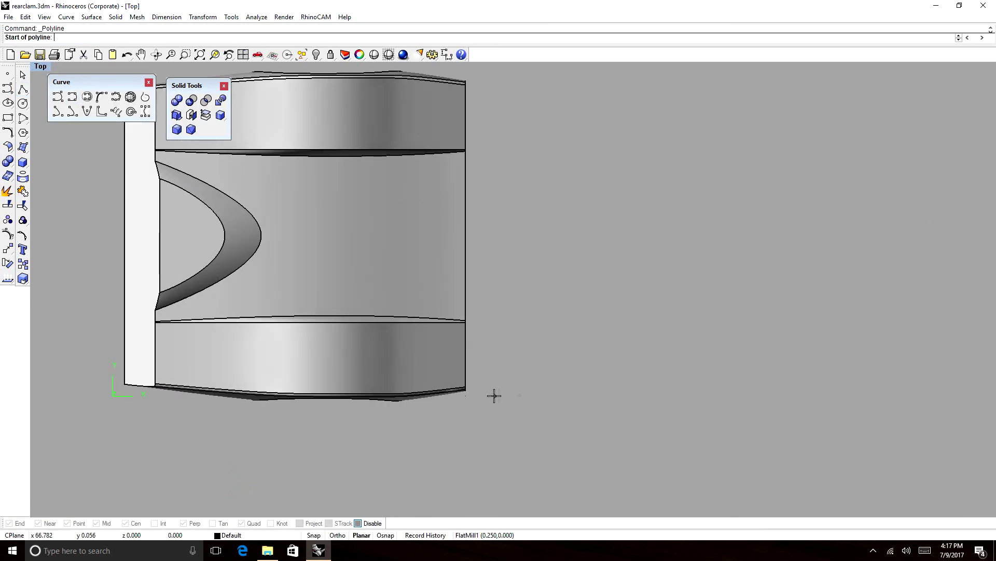
left_click(396, 403)
left_click(524, 402)
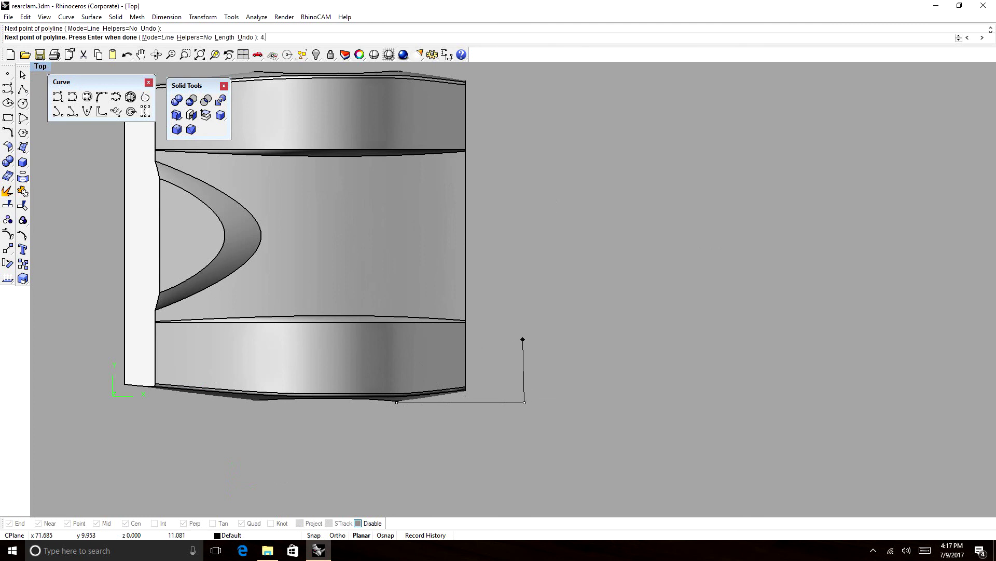
key("Return")
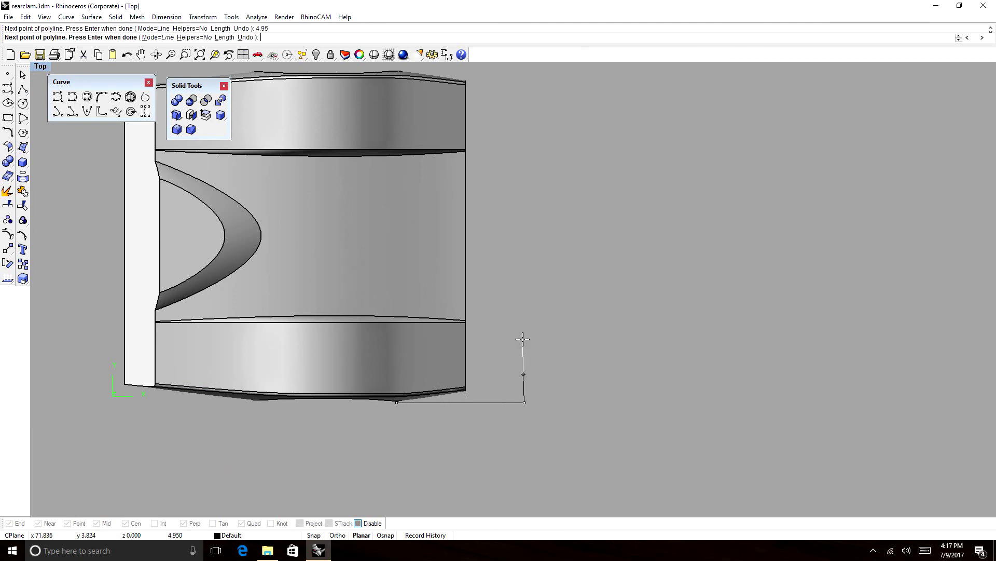
left_click(552, 293, "shift")
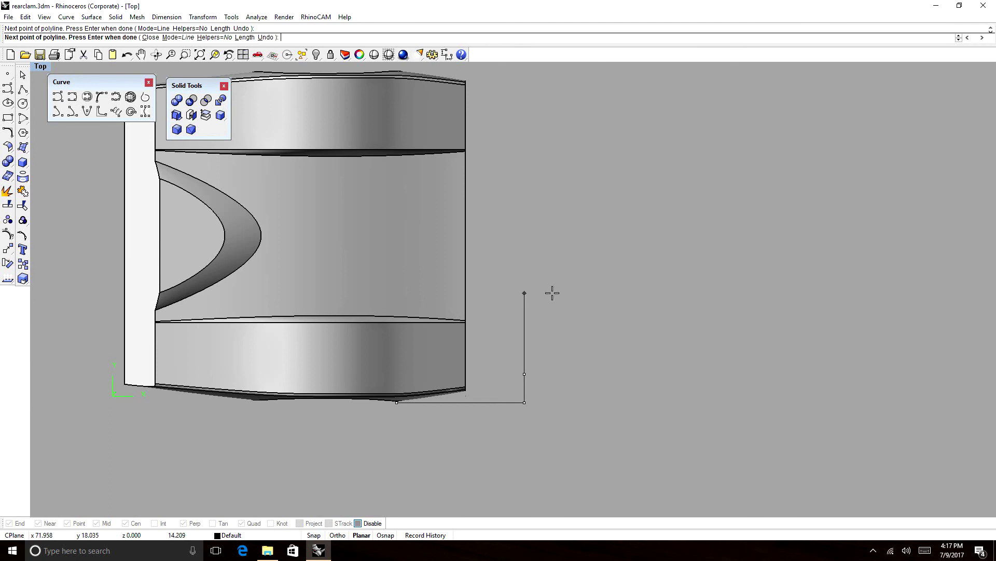
left_click(79, 360, "shift")
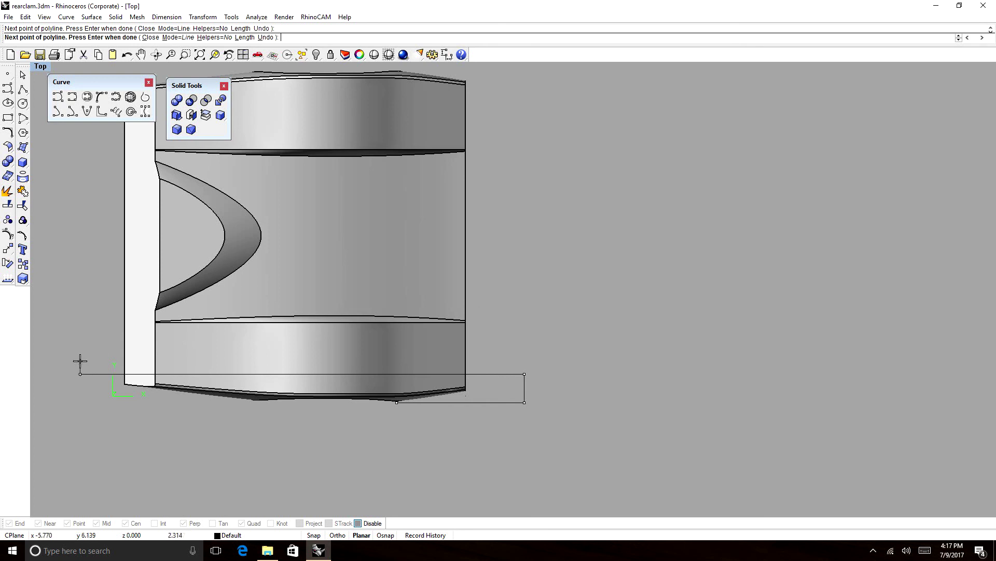
key("Return")
Extrude the lengthwise cutting line to both sides with BothSides=Yes, into a vertical surface taller than the body.
type("ExtrudeCrv")
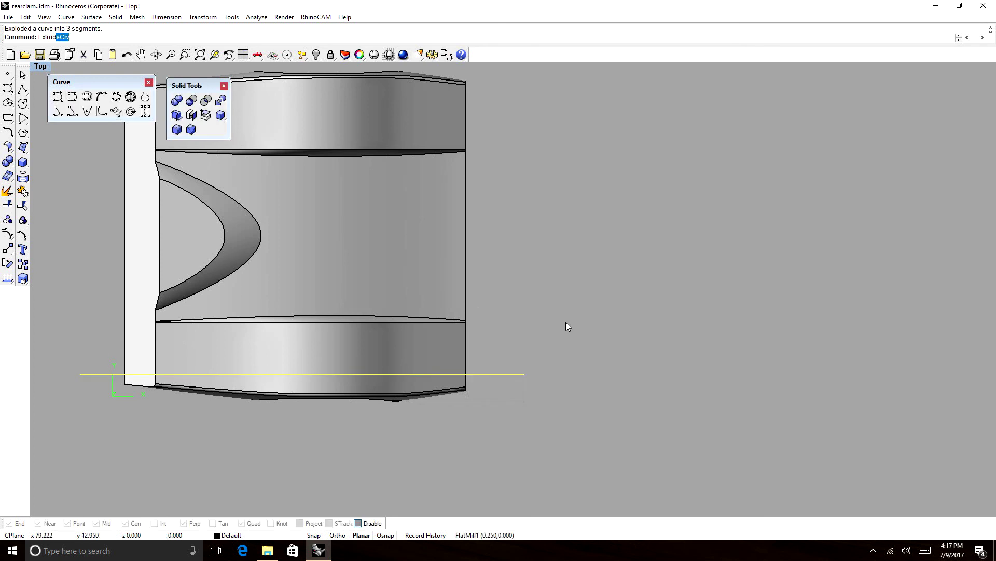
key("Return")
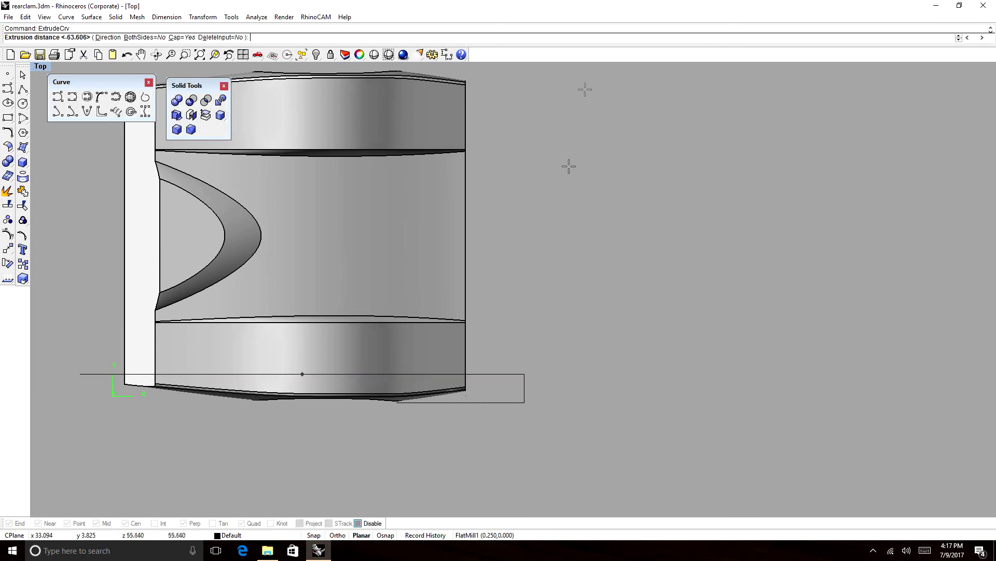
left_click(156, 55)
left_click_drag(324, 161, 405, 270)
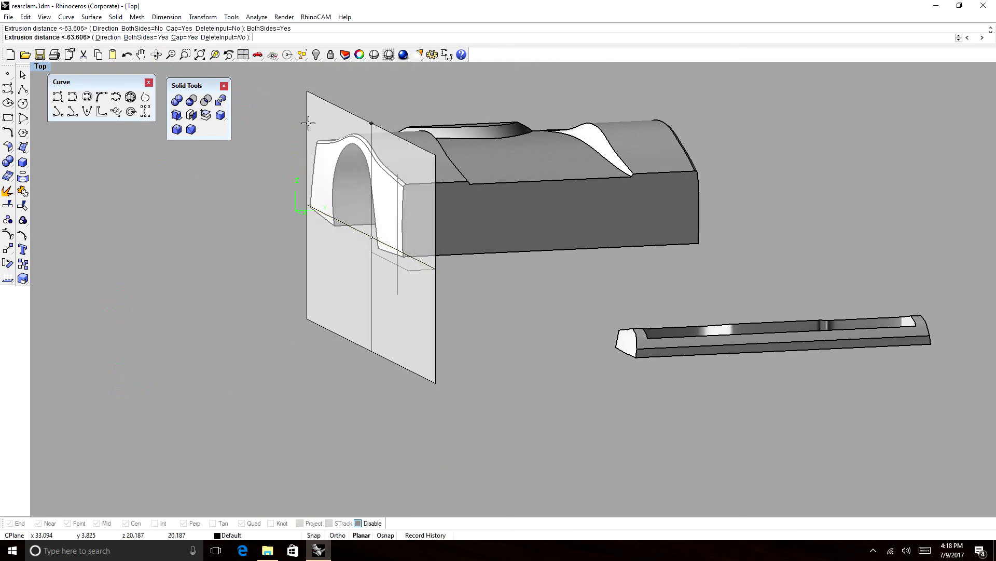
left_click(310, 117)
Mirror a copy of the cutting surface and its line about the body's lengthwise centreline, snapping to the rear edge's midpoint.
scroll(444, 185, "up", 5)
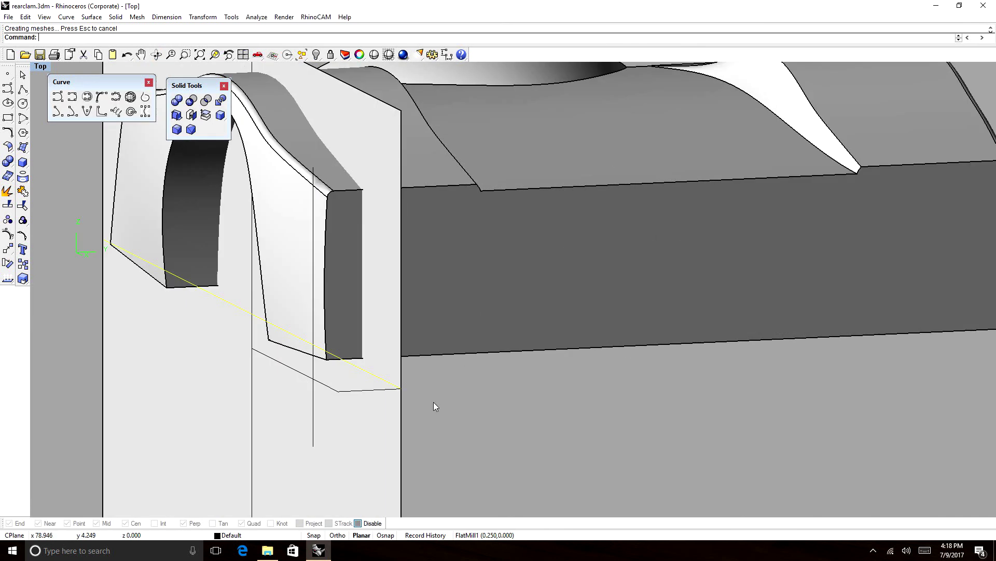
scroll(402, 390, "down", 5)
type("top")
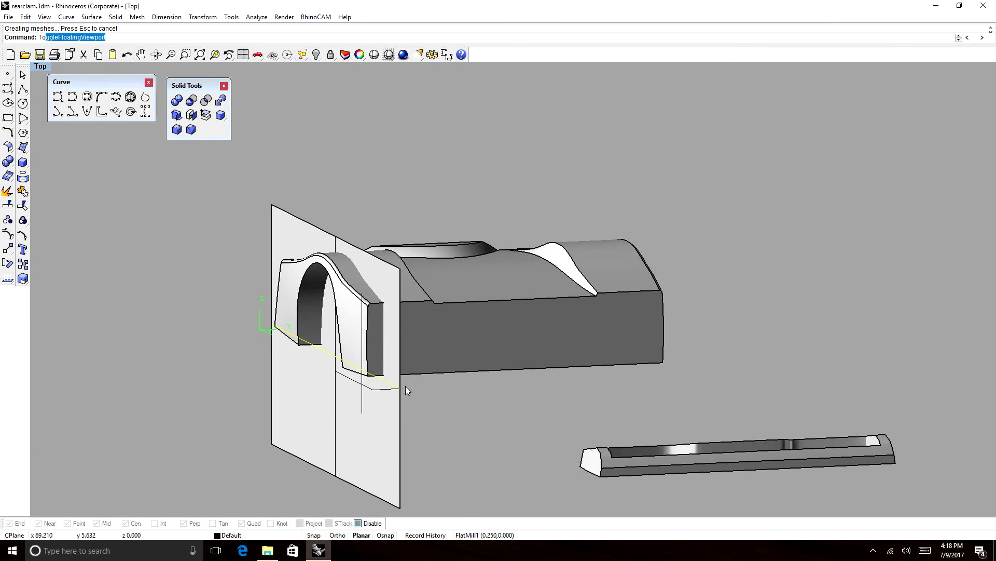
key("Return")
scroll(554, 355, "up", 4)
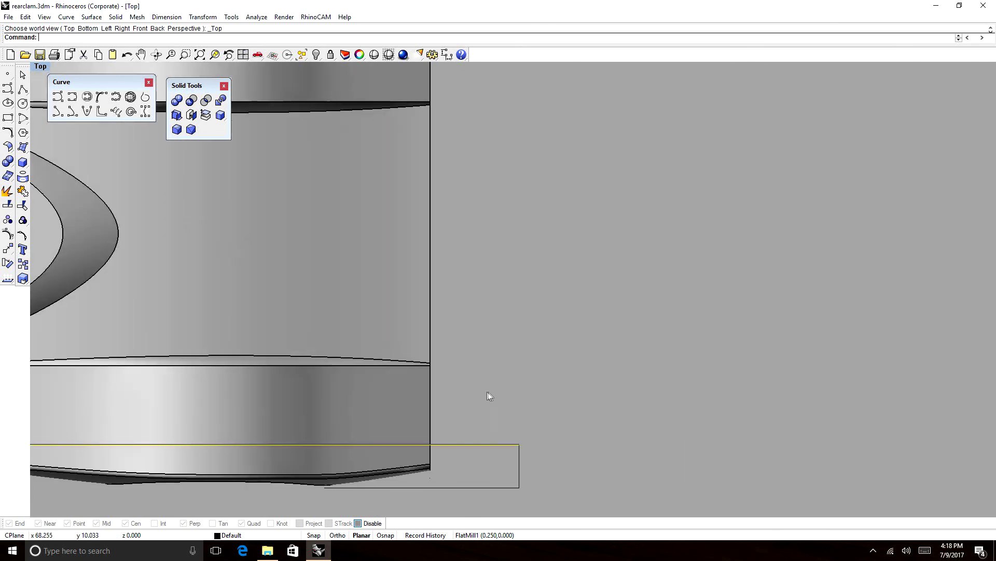
left_click_drag(489, 395, 474, 462)
scroll(644, 320, "down", 12)
scroll(627, 313, "up", 3)
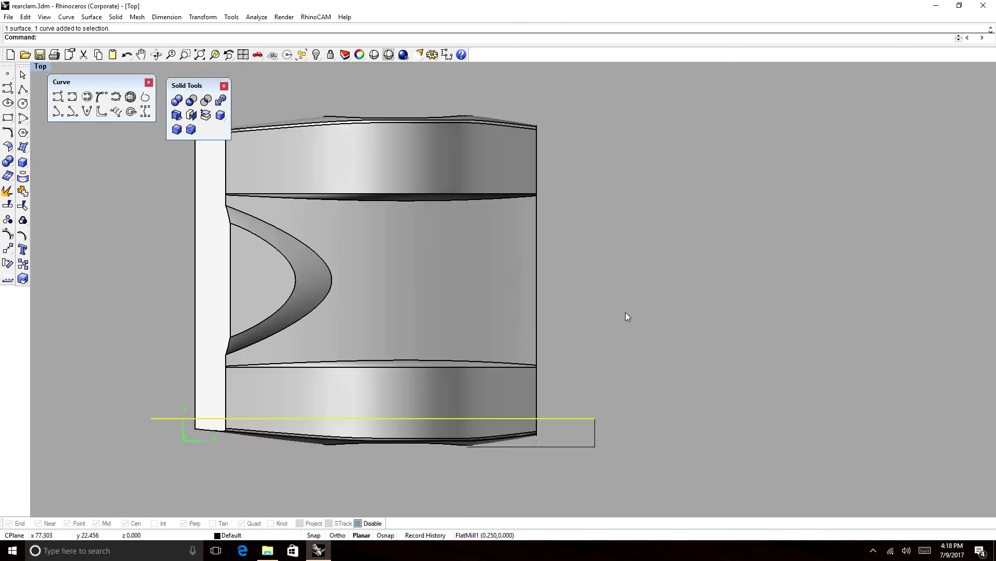
type("mirror")
key("Return")
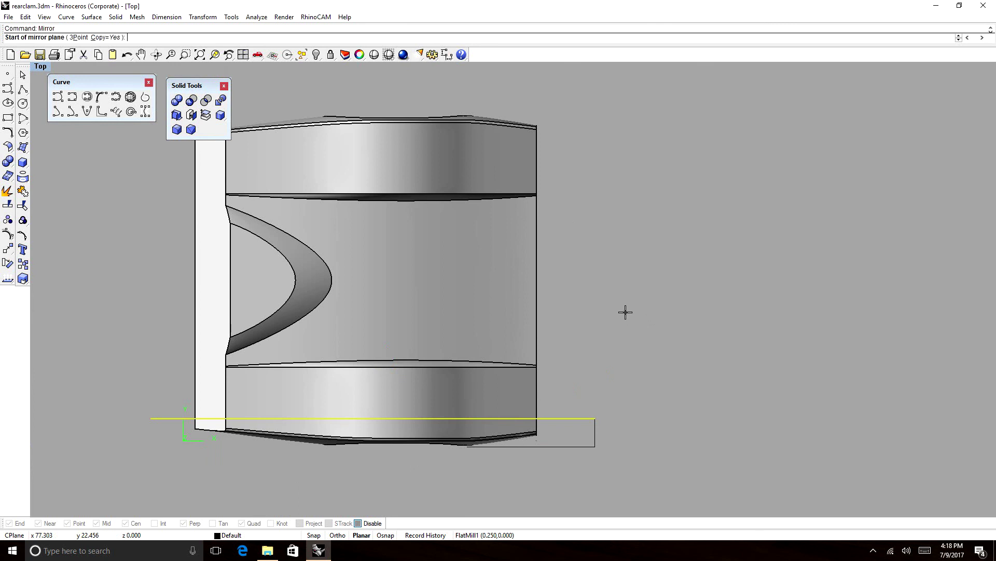
left_click(365, 523)
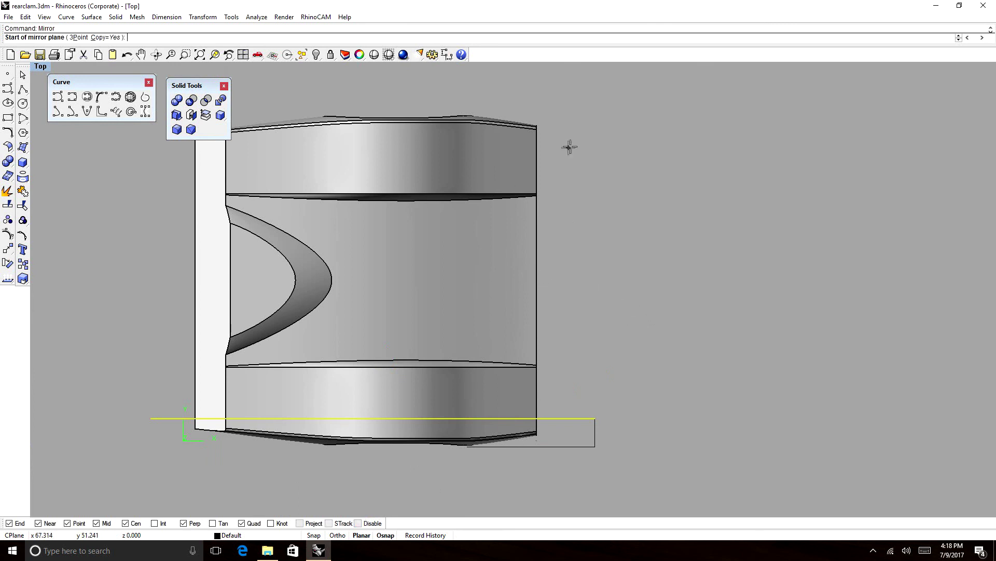
left_click(535, 283)
left_click(684, 261)
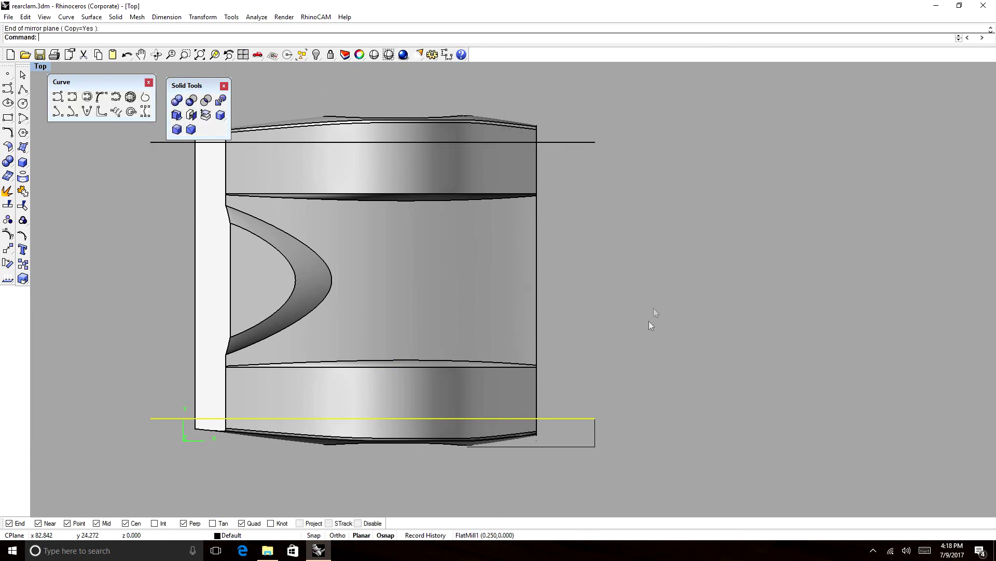
Split the main body with the two lengthwise cutting surfaces using Boolean Split.
scroll(621, 251, "down", 5)
scroll(561, 242, "up", 4)
scroll(561, 242, "down", 4)
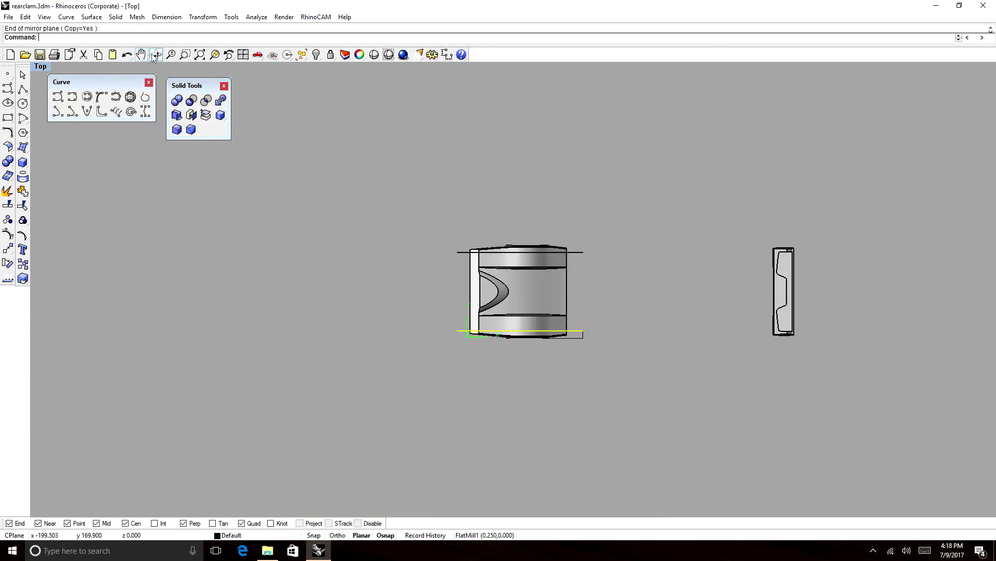
left_click(156, 54)
left_click_drag(623, 294, 544, 172)
scroll(575, 284, "up", 10)
key("Escape")
left_click(414, 305)
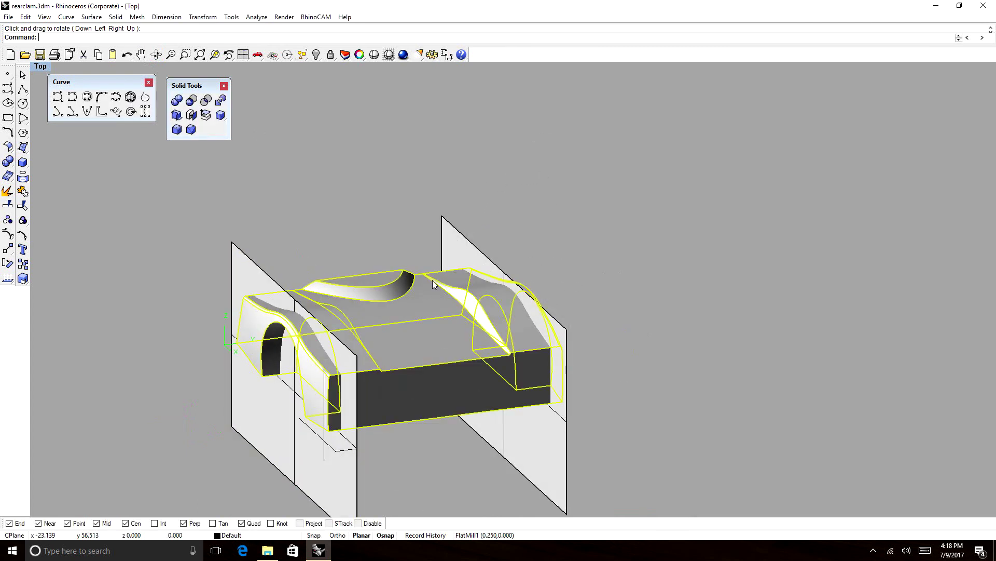
left_click(220, 100)
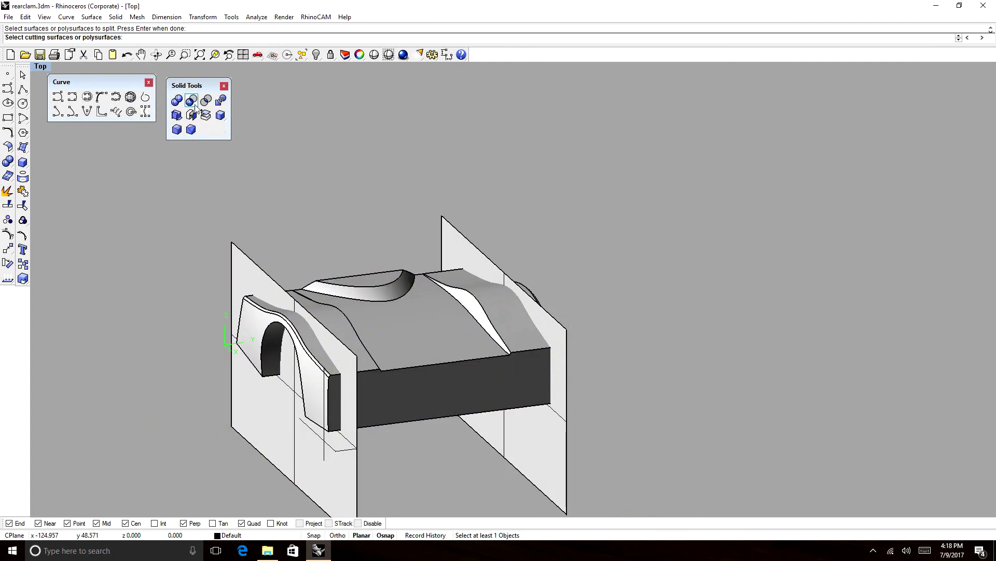
left_click(267, 292)
left_click(454, 249)
key("Return")
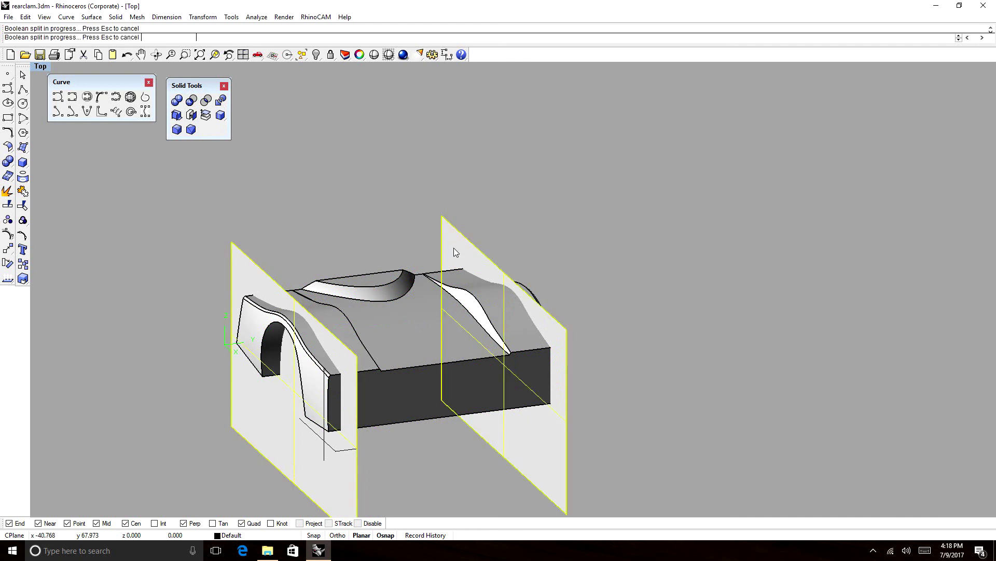
Delete both lengthwise cutting surfaces.
left_click(264, 293)
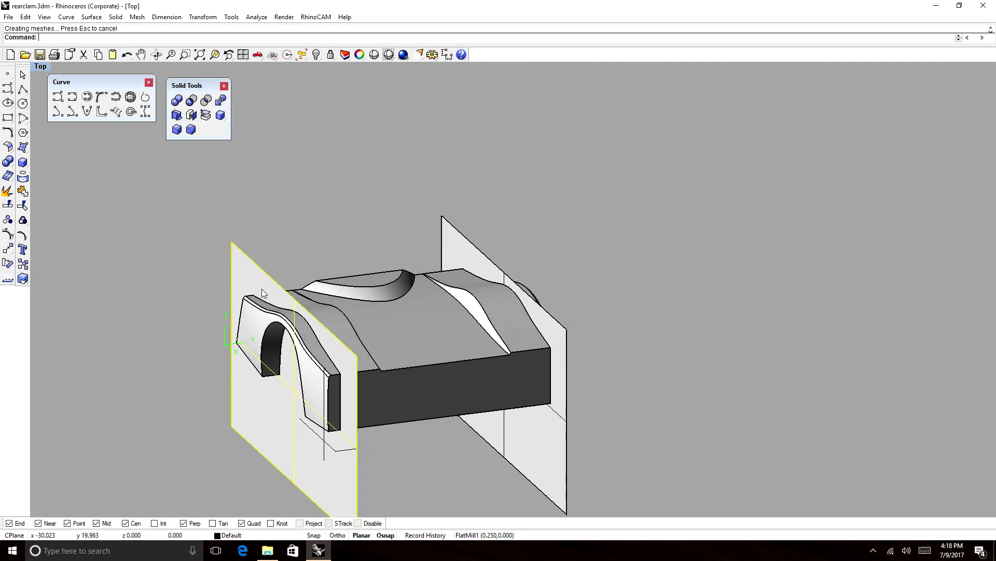
key("Delete")
left_click(462, 256)
key("Delete")
Move the two split-off side slabs rearward in the top view, clear of the main body.
left_click(241, 320)
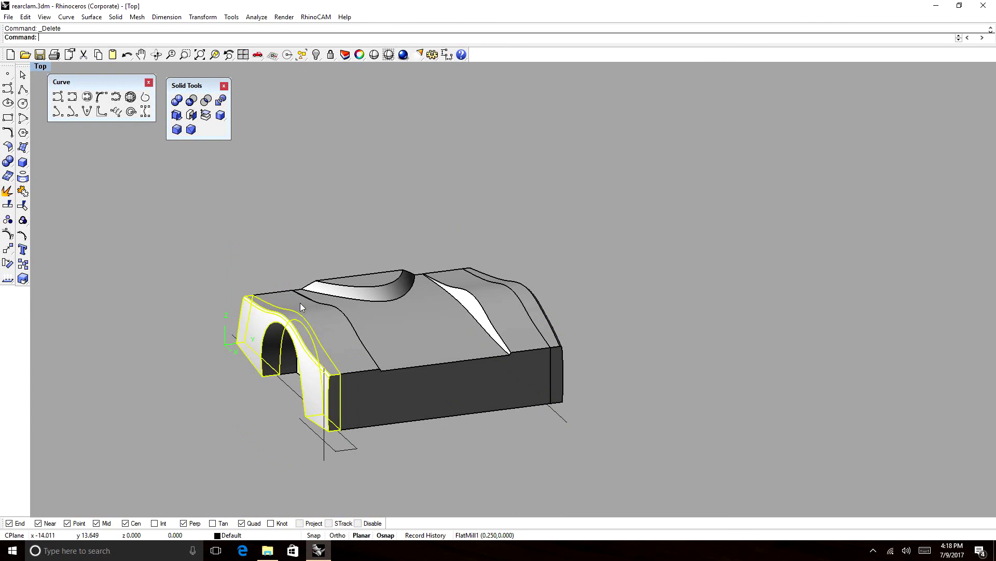
type("top")
key("Return")
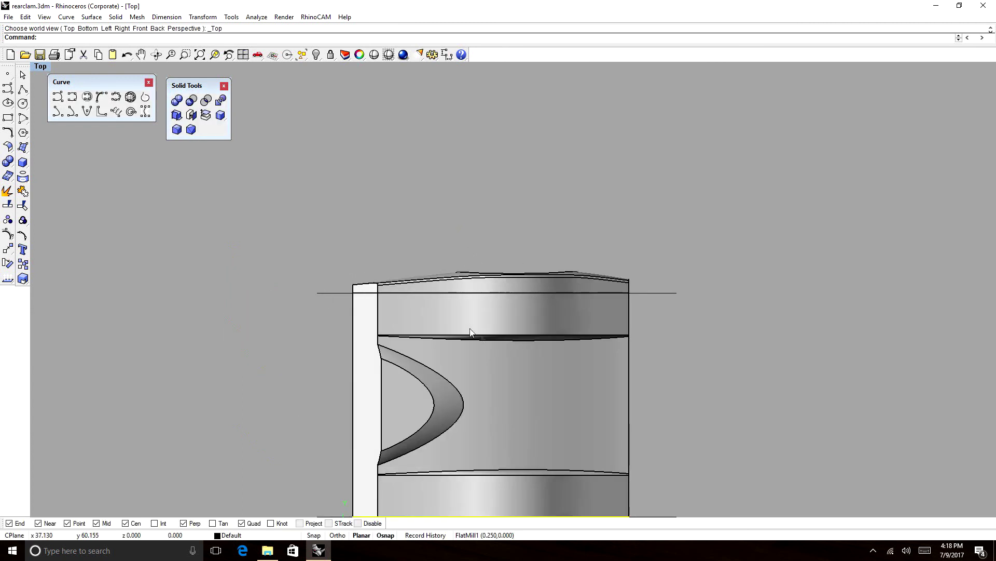
scroll(437, 170, "down", 14)
scroll(469, 252, "up", 5)
left_click_drag(468, 252, 605, 310)
left_click(444, 142)
left_click_drag(444, 142, 638, 147)
left_click(577, 306)
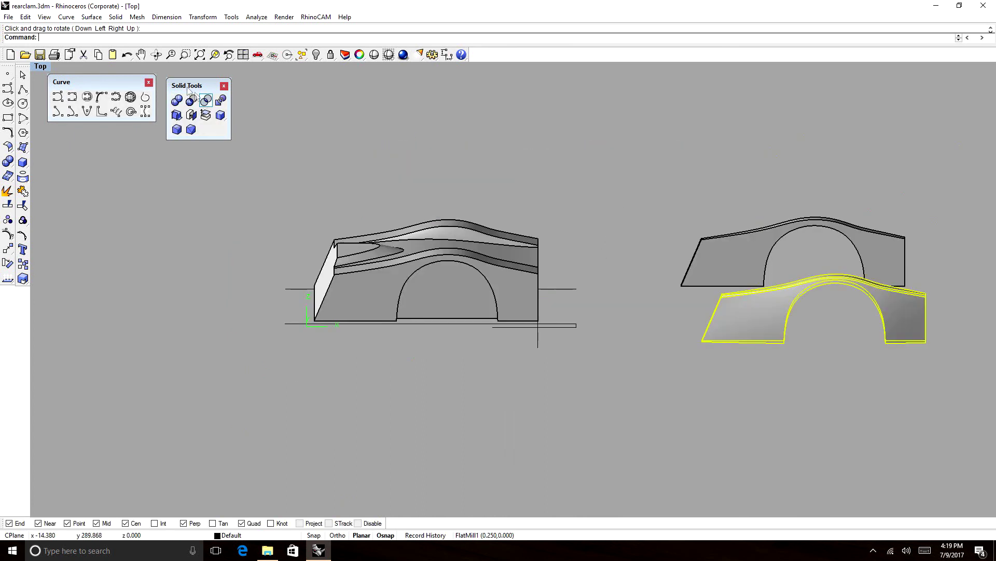
left_click(156, 54)
left_click_drag(685, 182, 517, 214)
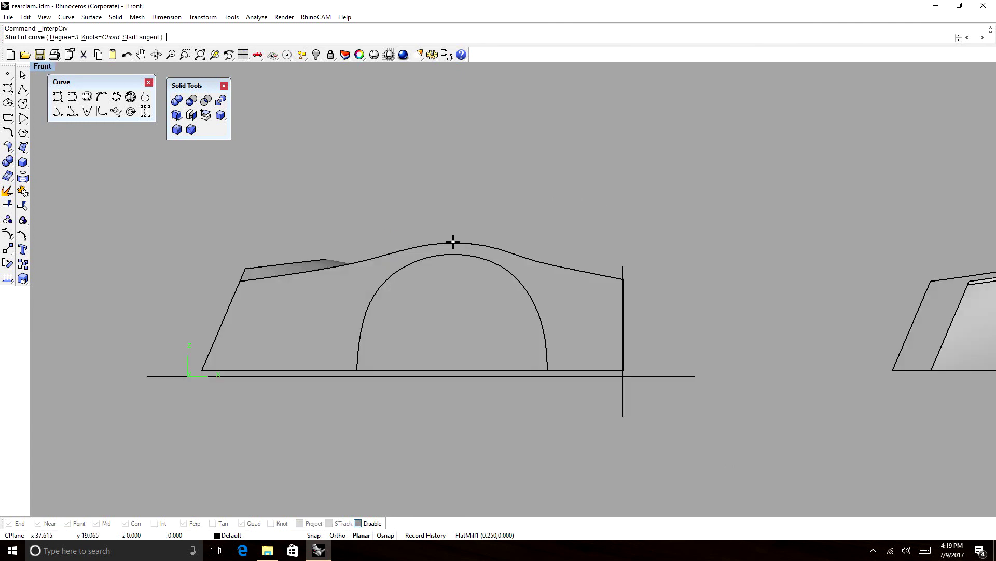
left_click(454, 242)
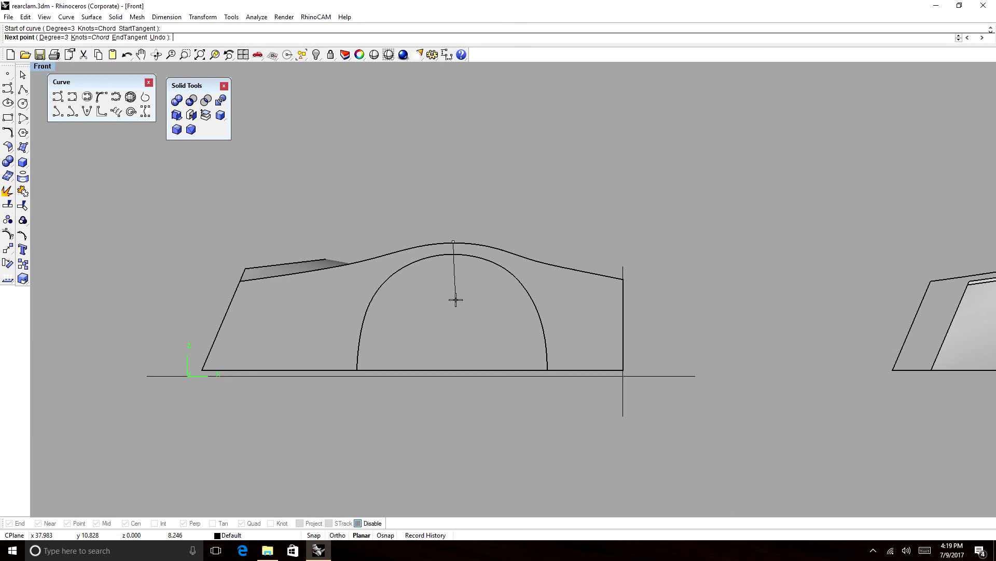
type("8")
key("Return")
left_click(449, 290)
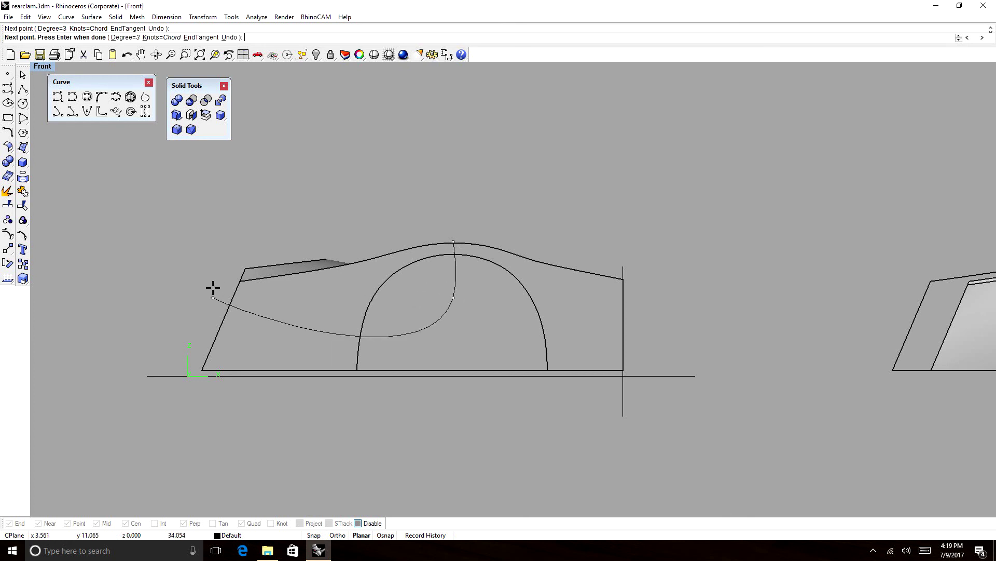
key("Escape")
Draw a polyline in the front view from the body's highest point past its end, 8 inches down, and back horizontally across the body.
left_click(23, 89)
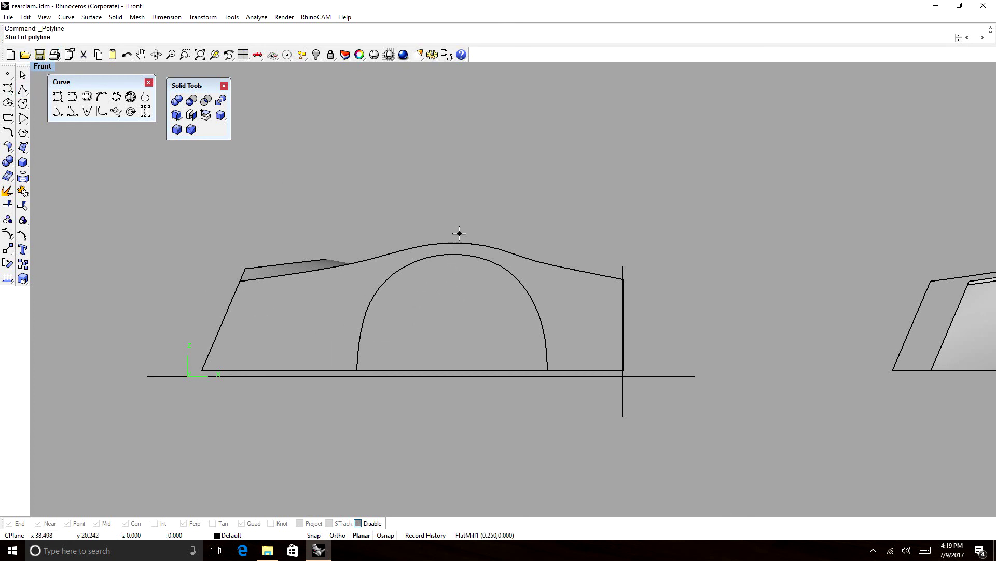
left_click(456, 242)
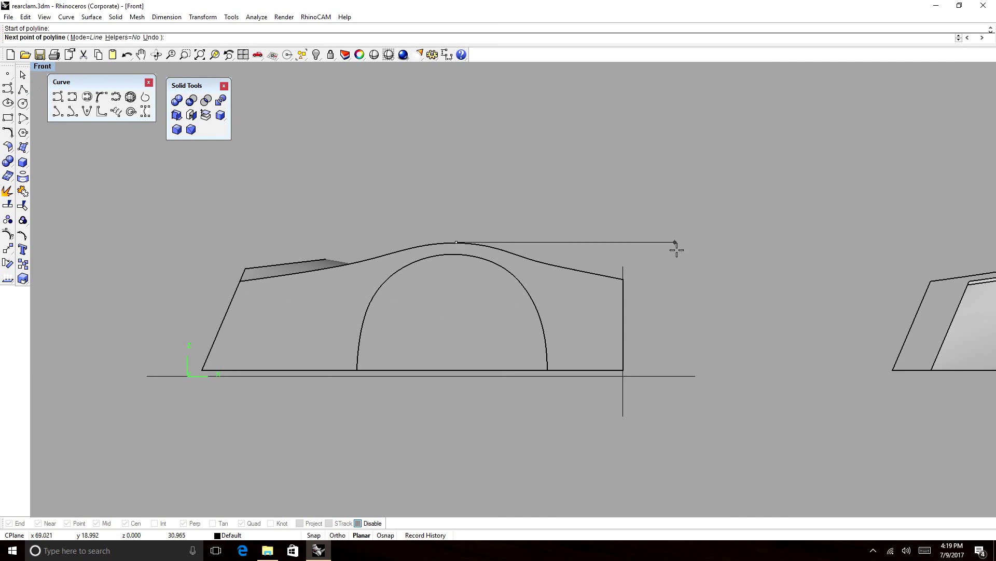
left_click(695, 242)
type("8")
key("Return")
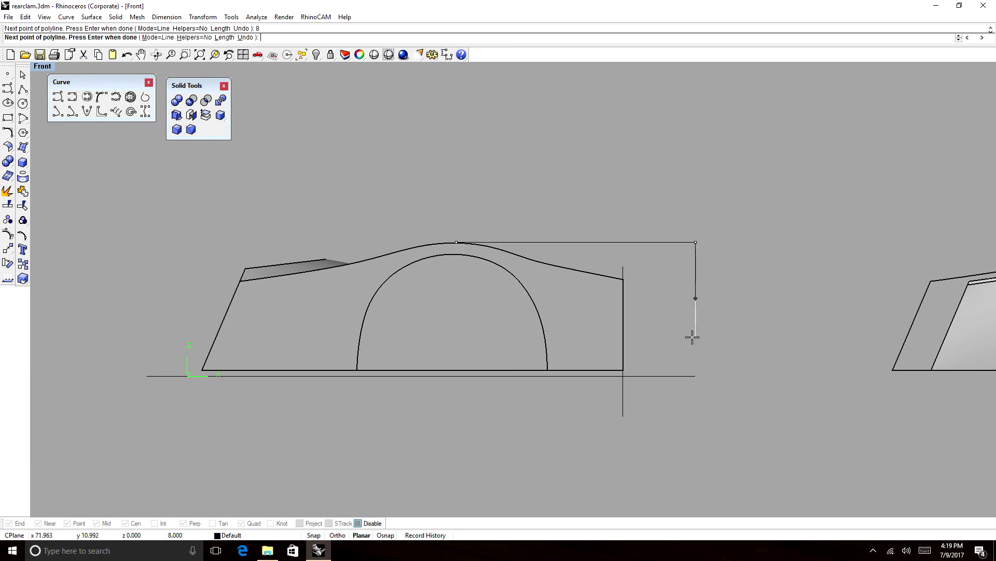
left_click(697, 334)
left_click(156, 283)
key("Return")
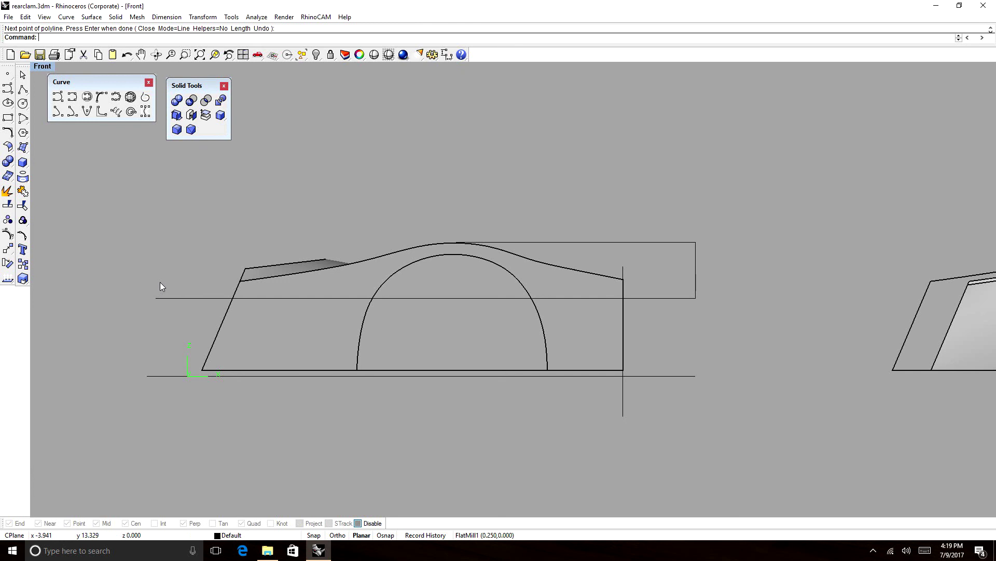
With object snaps on, draw a polyline from the first polyline's upper corner, 3.95 inches down, then horizontally across the whole body.
key("Return")
key("Return")
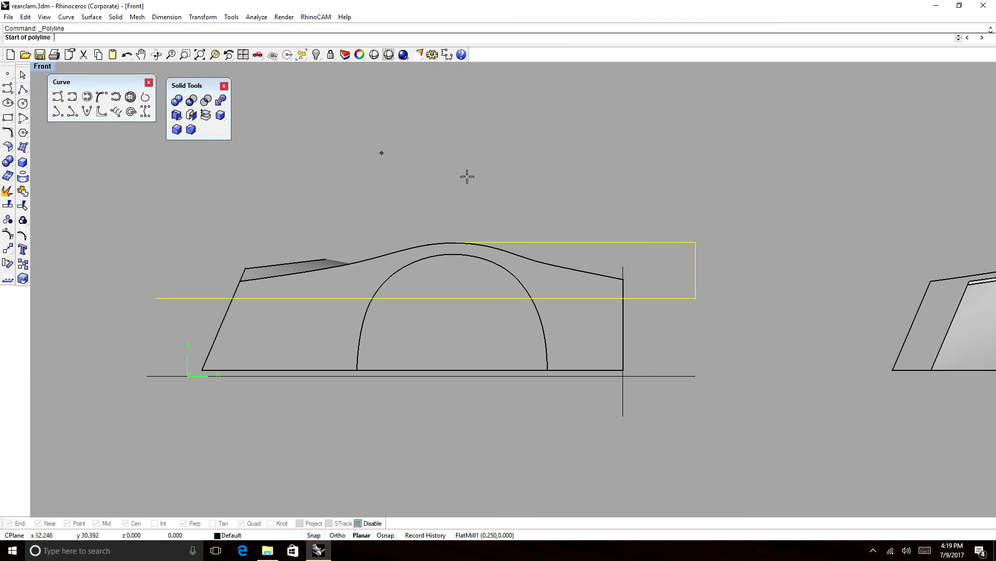
left_click(360, 524)
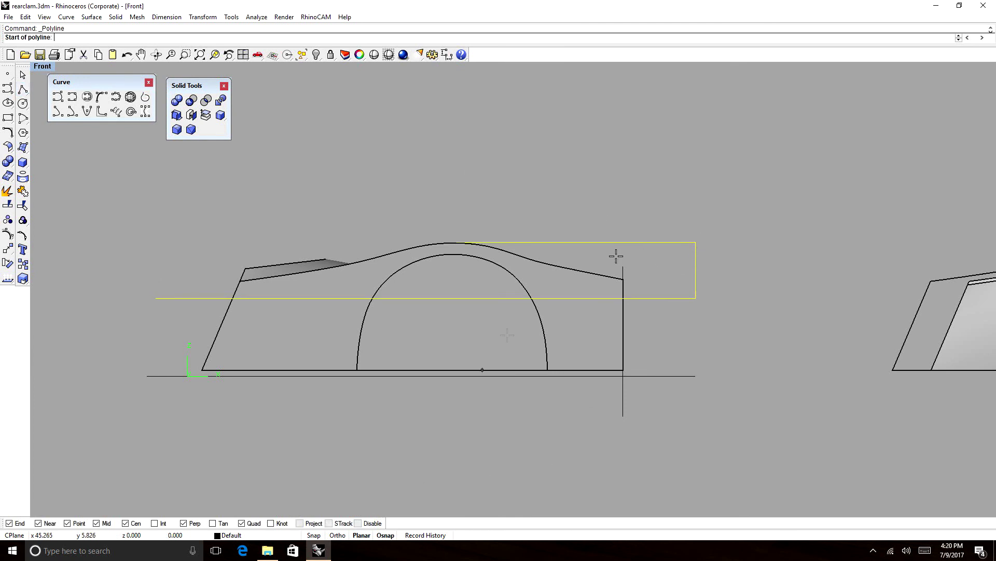
left_click(695, 243)
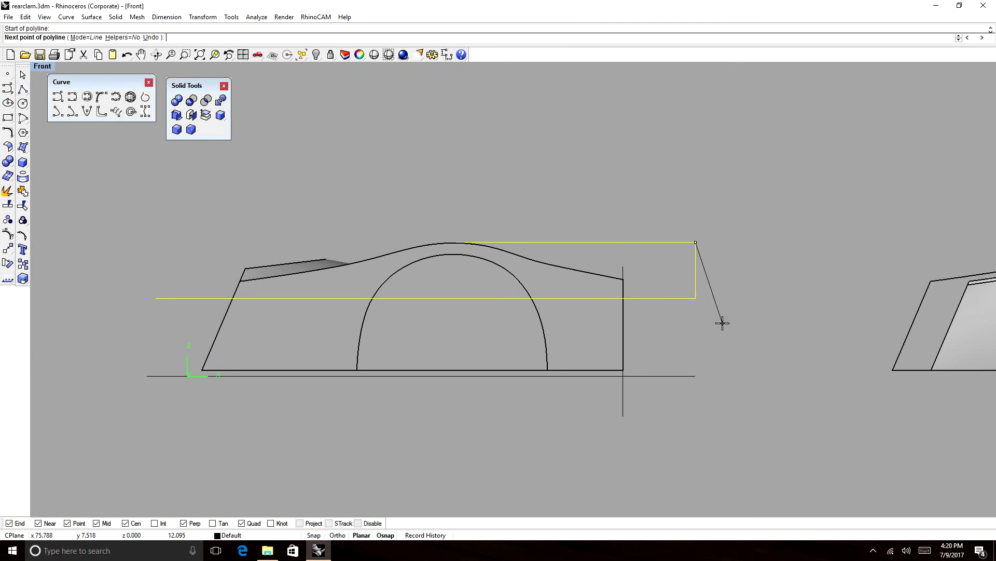
type("3.9")
key("Return")
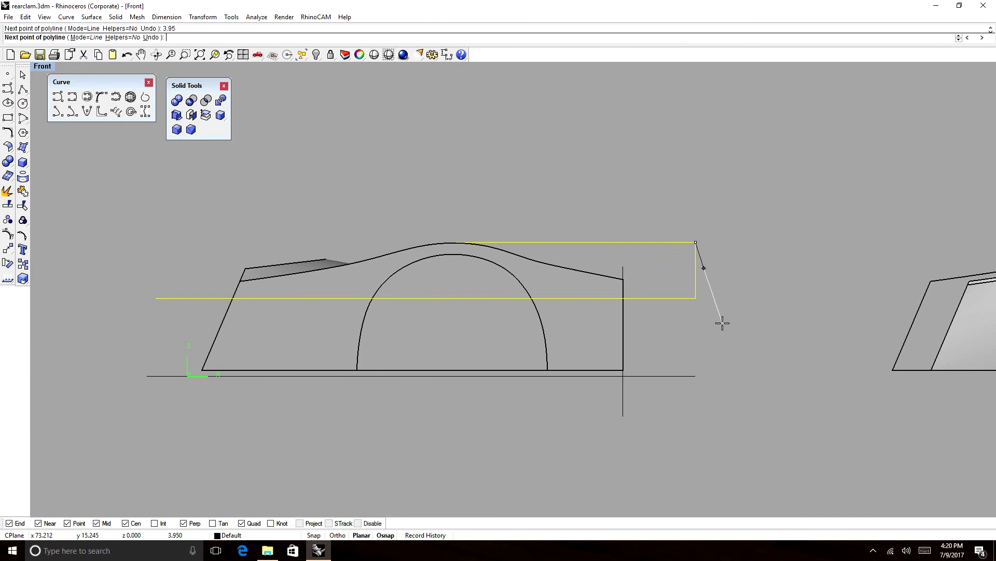
left_click(704, 306)
left_click(147, 269)
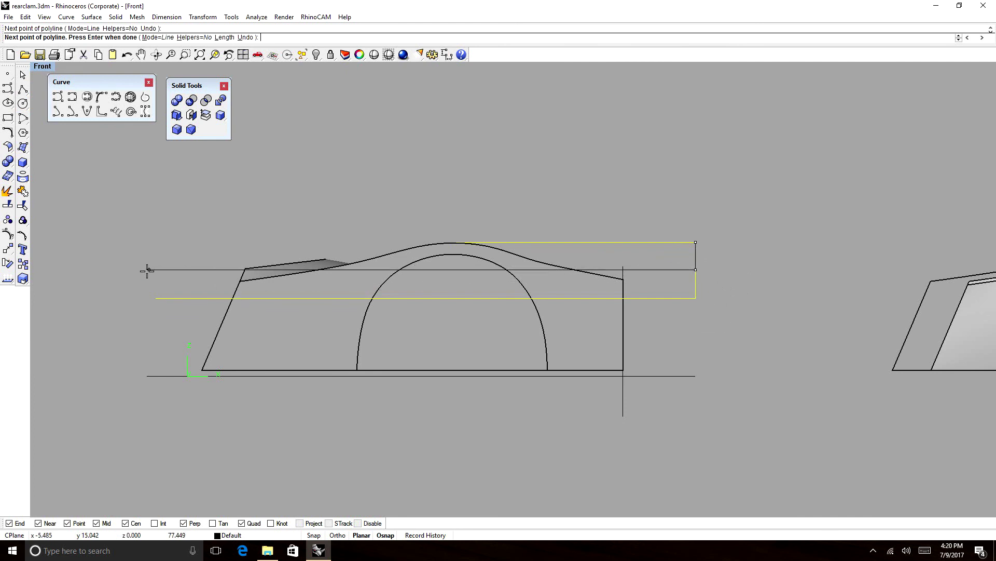
key("Return")
Extrude the 3.95-inch-deep polyline about 69.6 inches to both sides, forming a cutting surface wider than the body.
left_click(645, 269)
type("Extur")
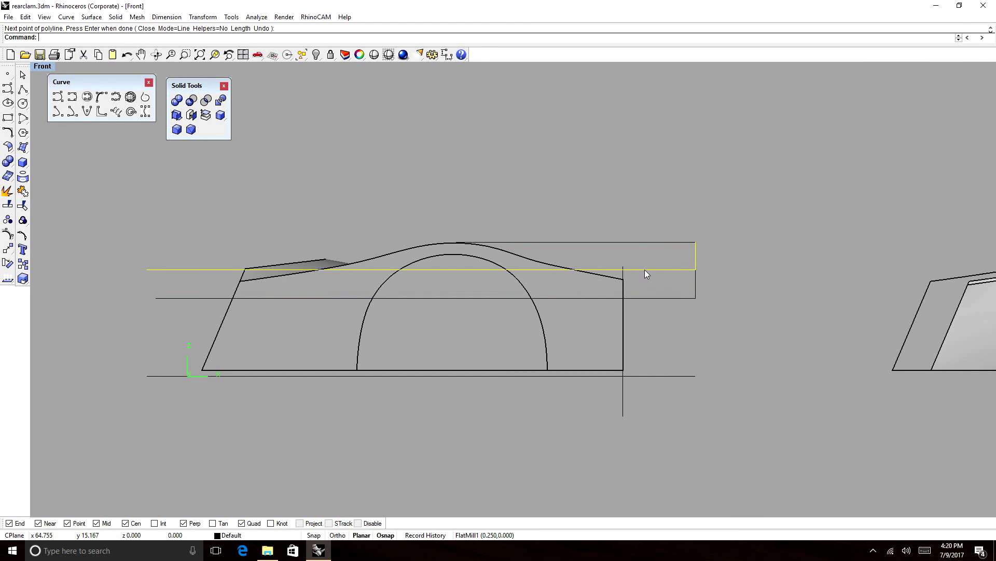
type("ExtrudeCrv")
key("Return")
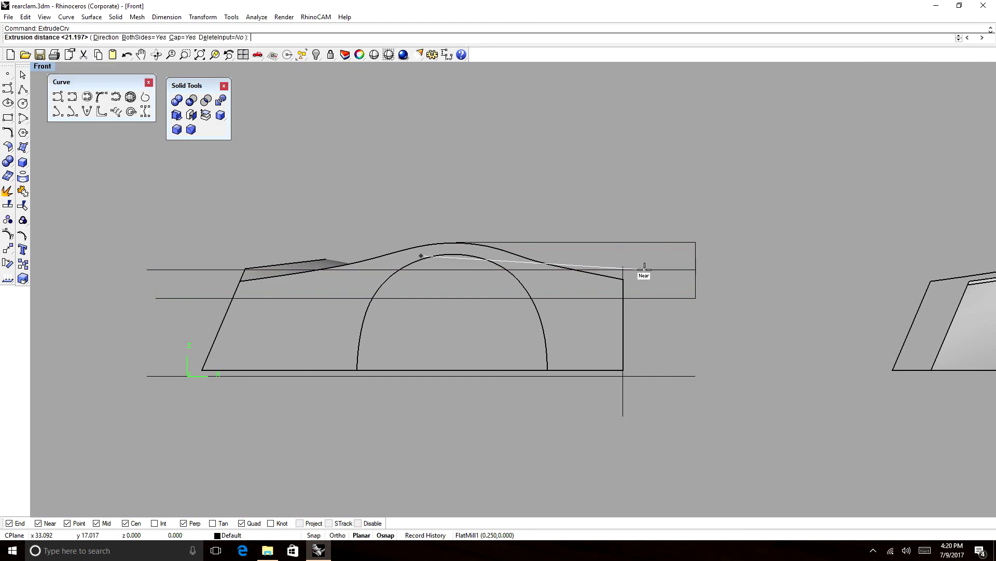
scroll(439, 169, "down", 4)
scroll(446, 170, "up", 4)
left_click(156, 54)
left_click_drag(431, 199, 416, 301)
scroll(420, 279, "down", 6)
left_click(467, 178)
scroll(438, 197, "up", 8)
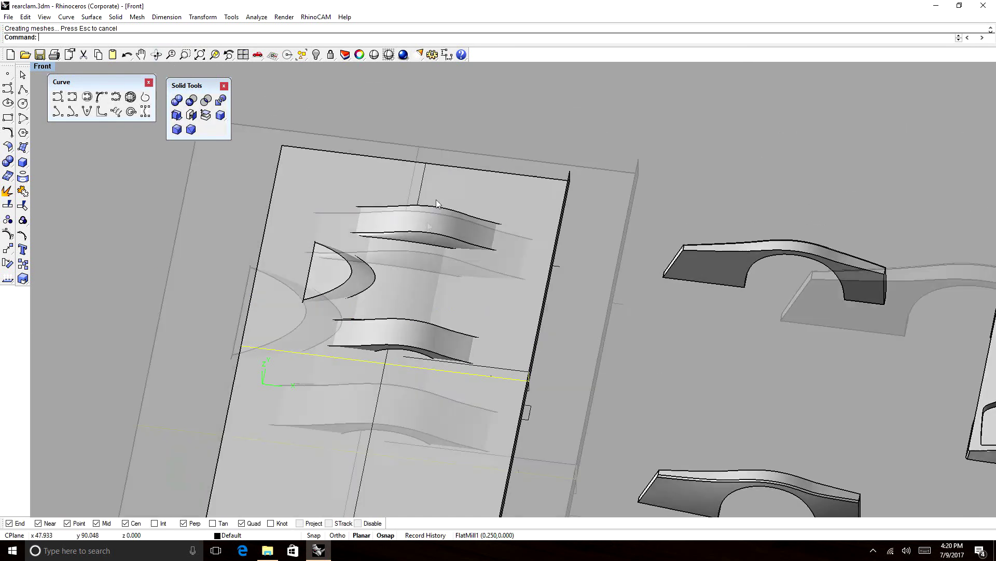
Split the main body with the horizontal cutting surface using Boolean Split.
left_click(419, 235)
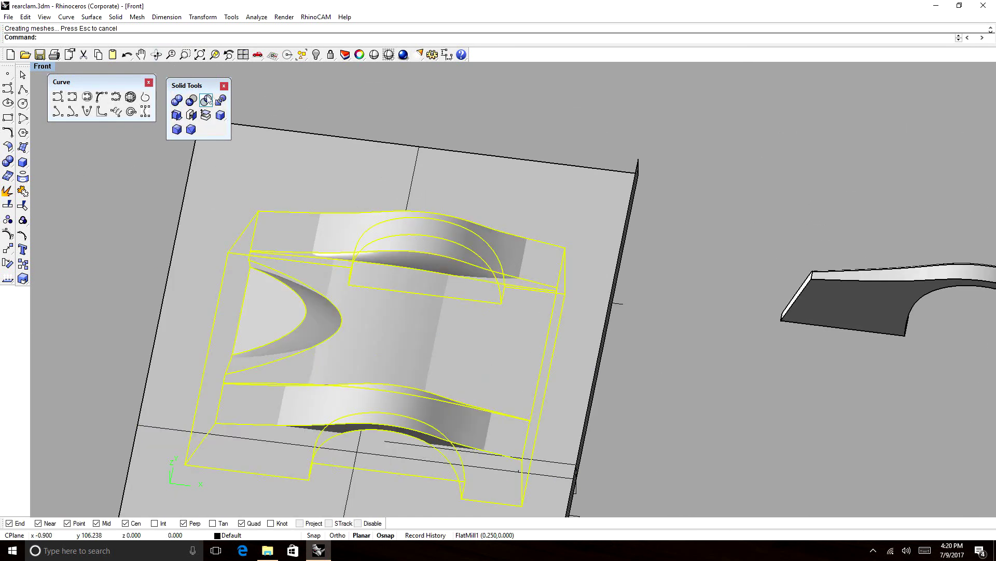
left_click(221, 100)
left_click(475, 215)
right_click(487, 198)
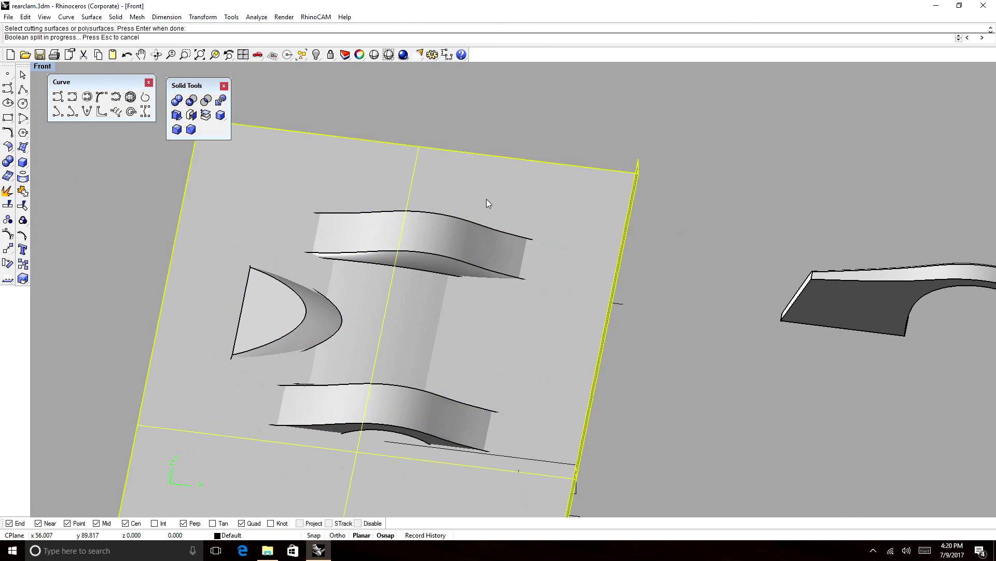
Remove the used cutting surface and move the split-off top layer toward the side slabs, clear of the main body.
key("ctrl+F1")
left_click_drag(360, 247, 486, 247)
left_click(419, 229)
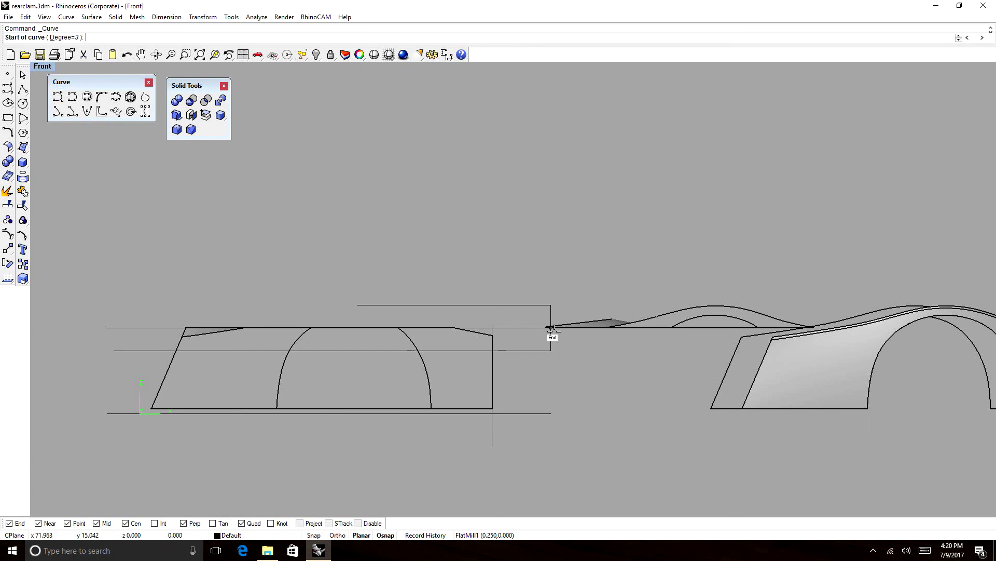
Draw the next cut line in the front view, 3.95 inches below the first cut line's end and horizontally across the body.
left_click(551, 328)
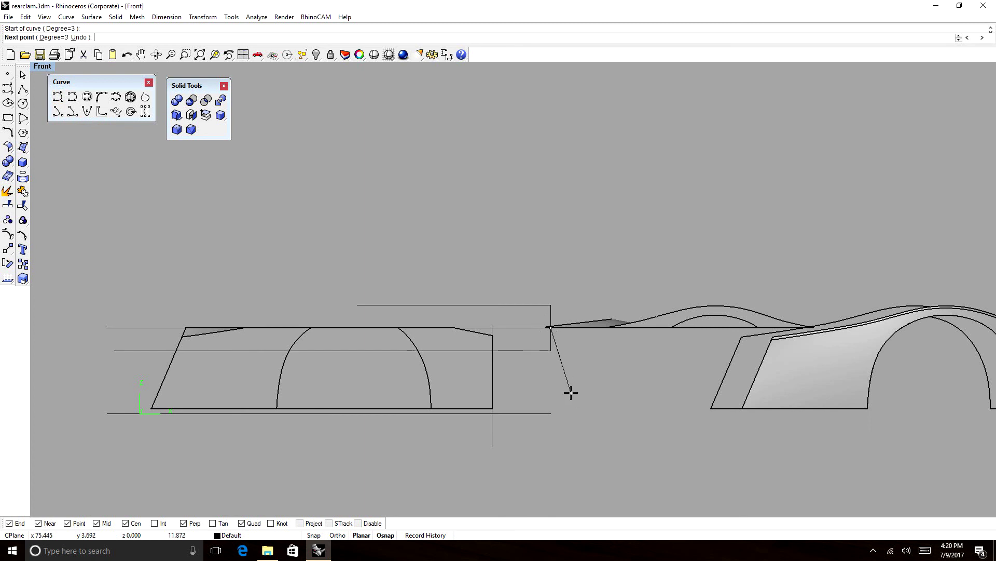
type("3.95")
key("Return")
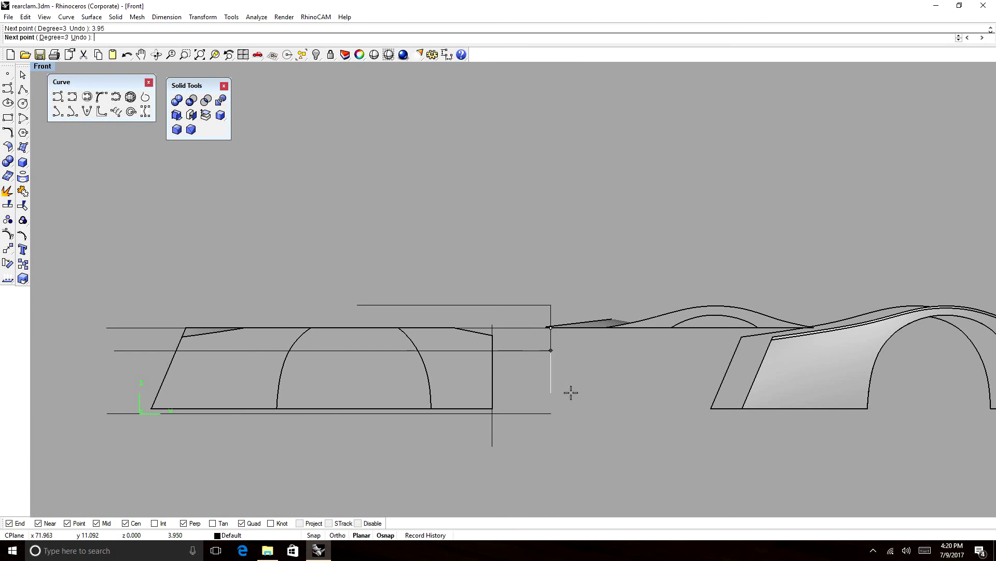
left_click(571, 392)
key("Return")
Extrude the lower horizontal cut line to both sides so the surface spans the body's full width.
type("ExtrudeCrv")
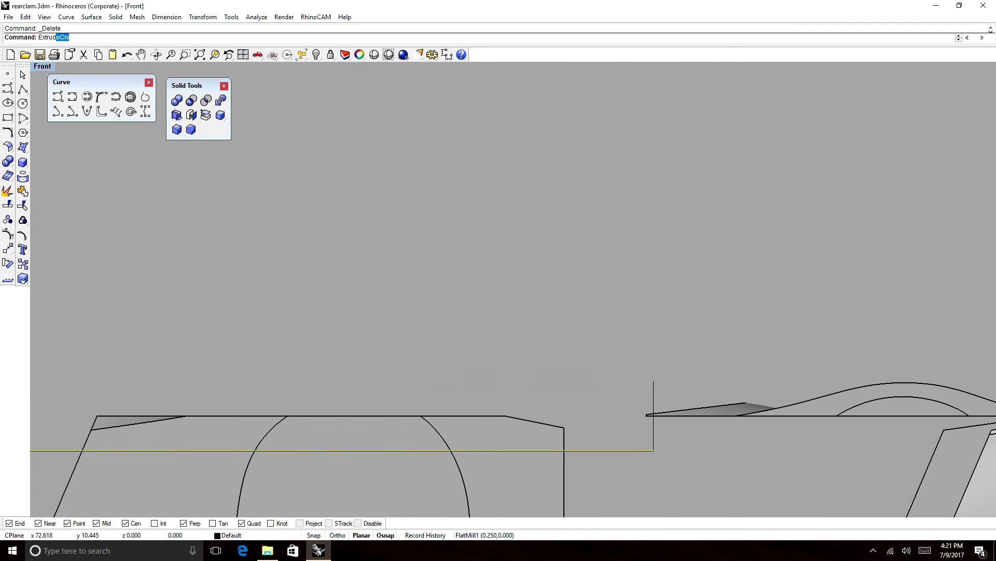
key("Return")
scroll(638, 377, "down", 10)
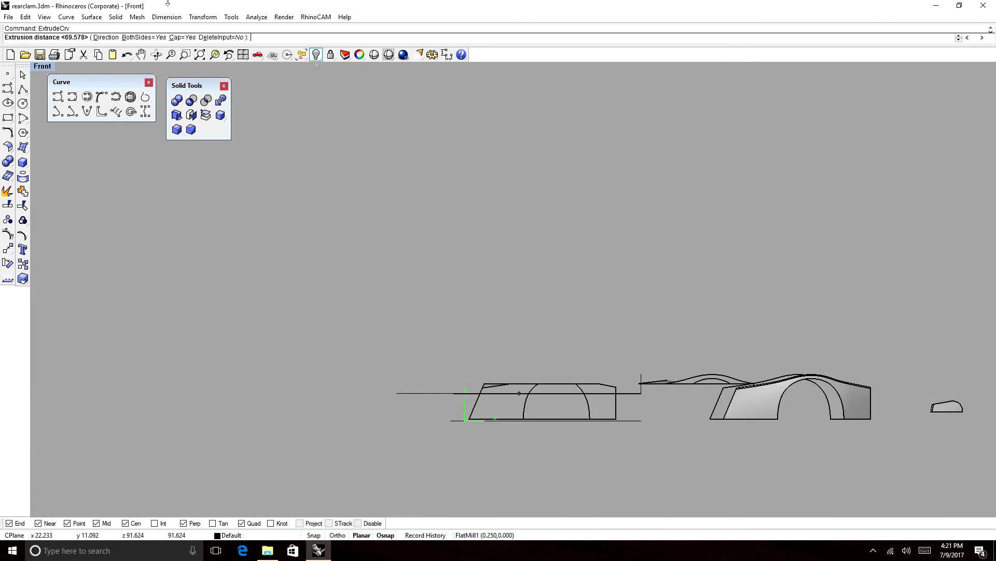
left_click(156, 54)
left_click_drag(487, 299, 510, 366)
key("Return")
key("Return")
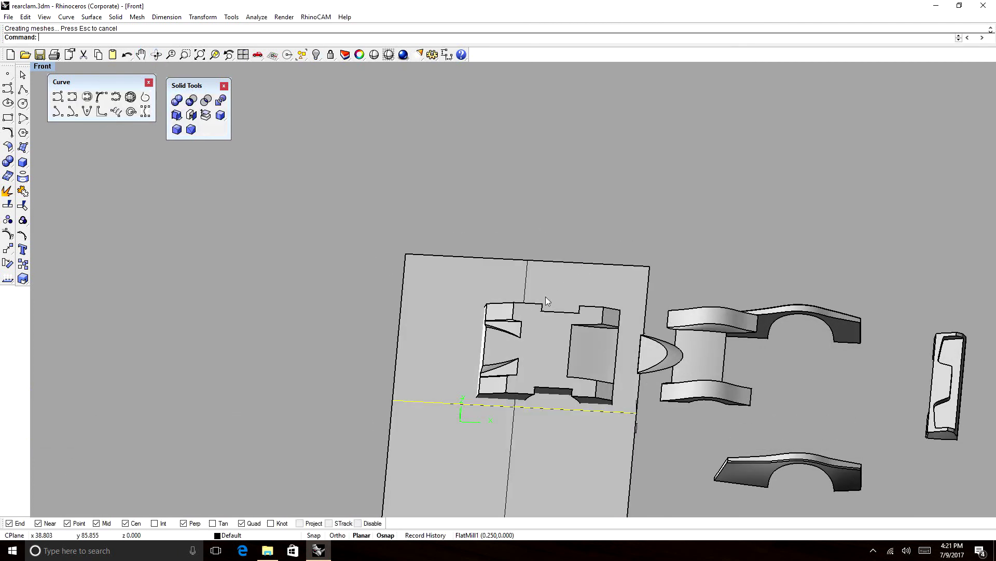
Split the remaining body with the lower cutting surface using Boolean Split, and delete that surface.
scroll(540, 340, "up", 3)
left_click(571, 456)
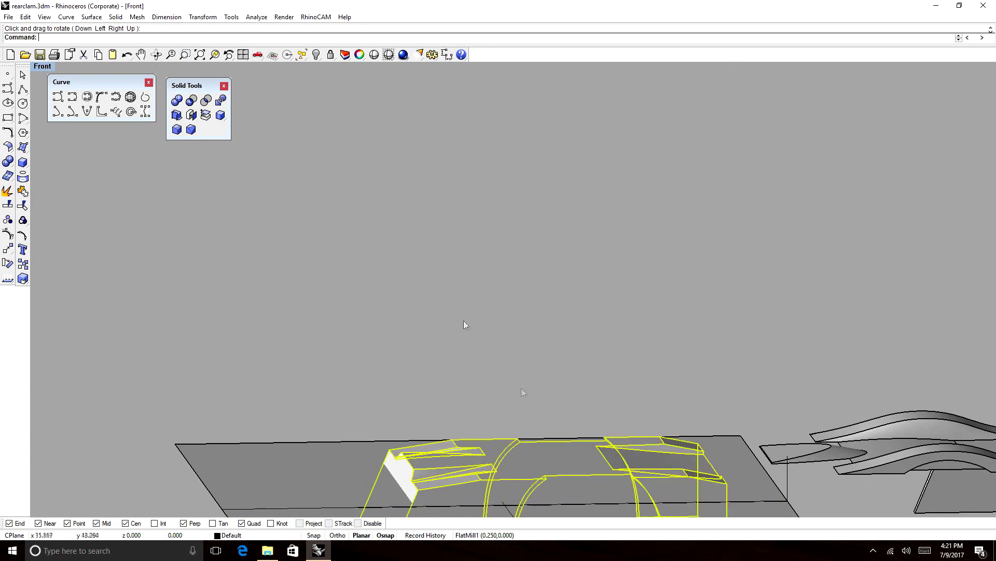
left_click(206, 115)
scroll(375, 142, "down", 3)
scroll(401, 191, "up", 2)
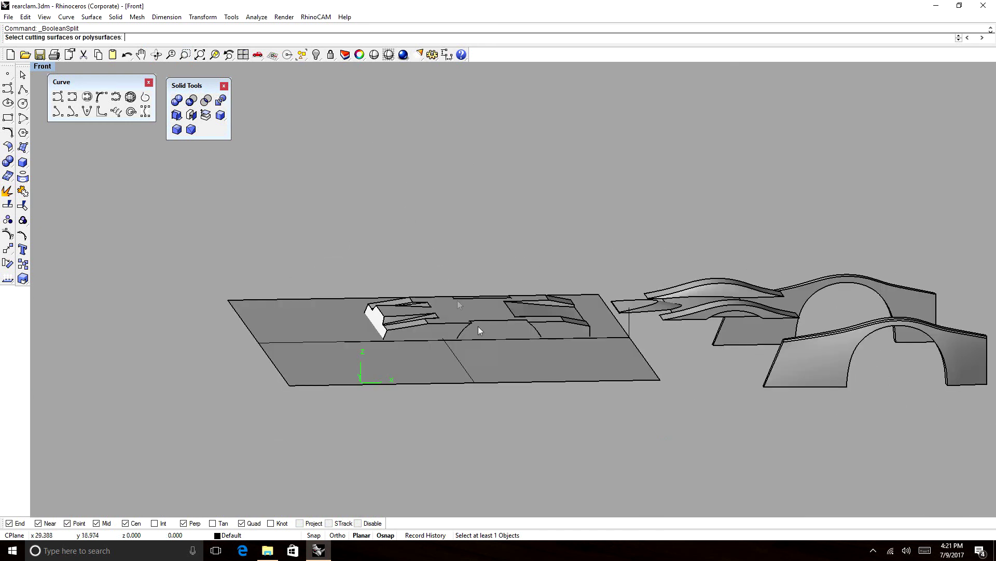
left_click(465, 362)
key("Return")
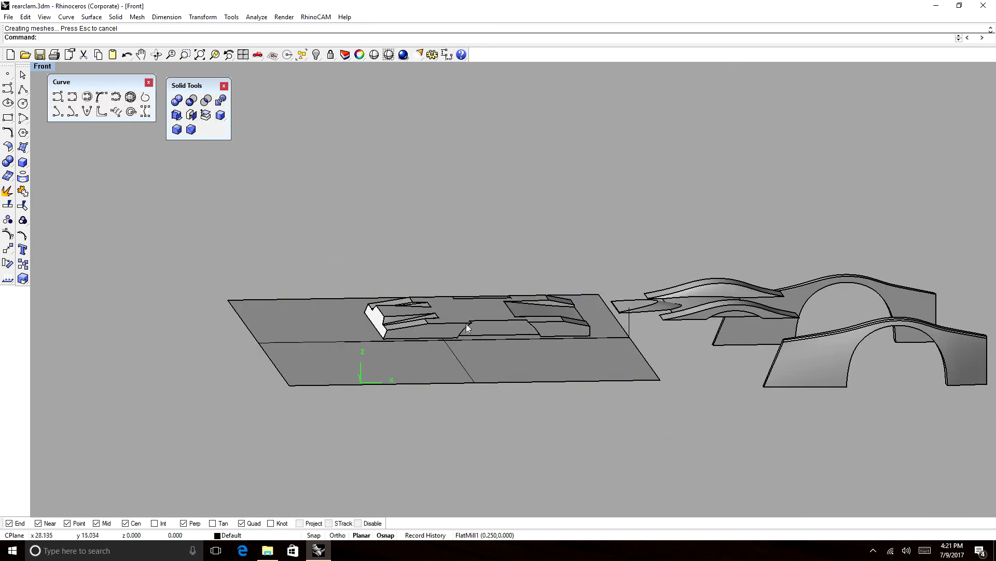
left_click(456, 363)
key("Delete")
Move the split-off middle layer in the top view past the tail slab, clear of all other sections.
left_click(432, 360)
left_click(463, 325)
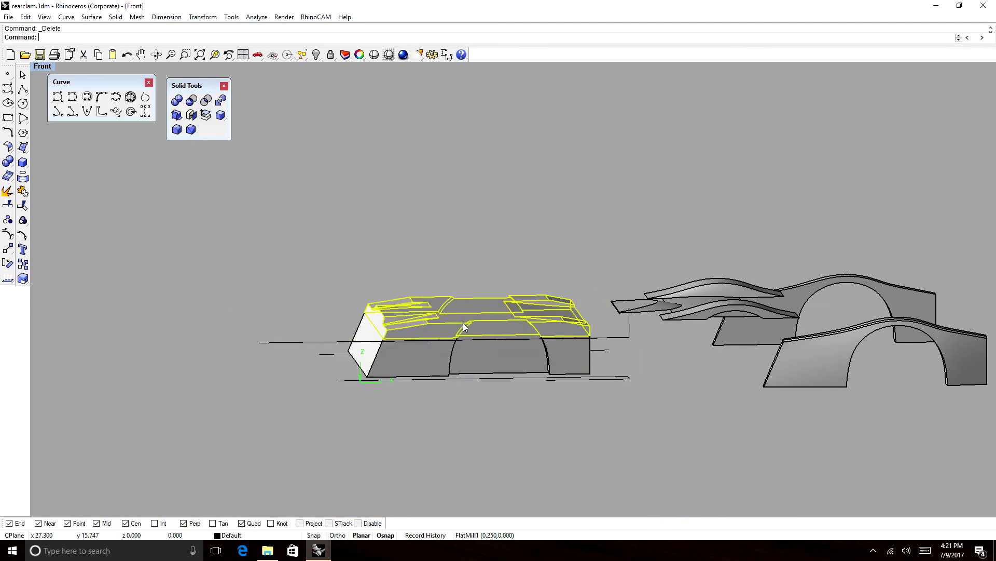
scroll(384, 322, "down", 6)
type("top")
key("Return")
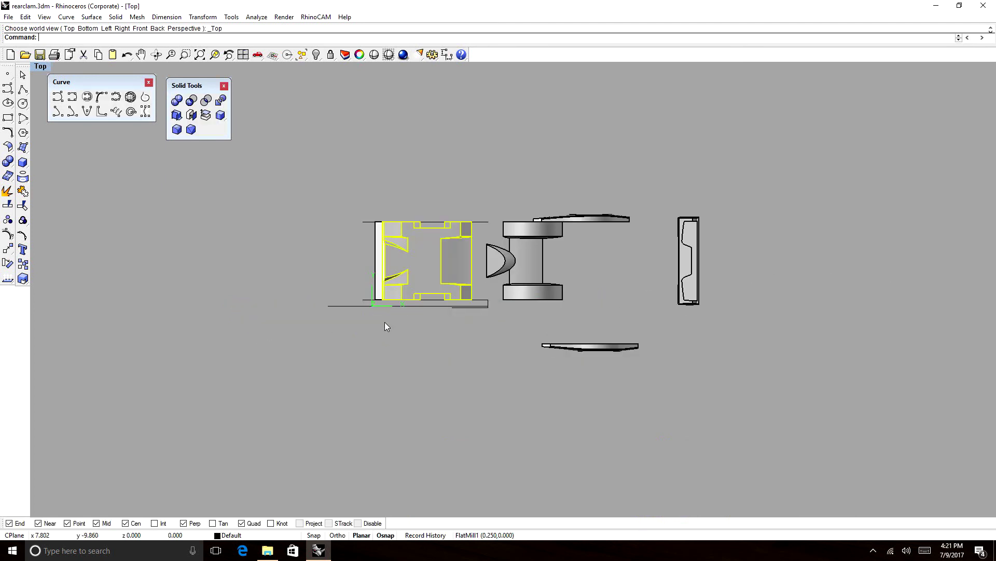
scroll(449, 281, "down", 4)
scroll(415, 282, "up", 5)
scroll(382, 285, "down", 2)
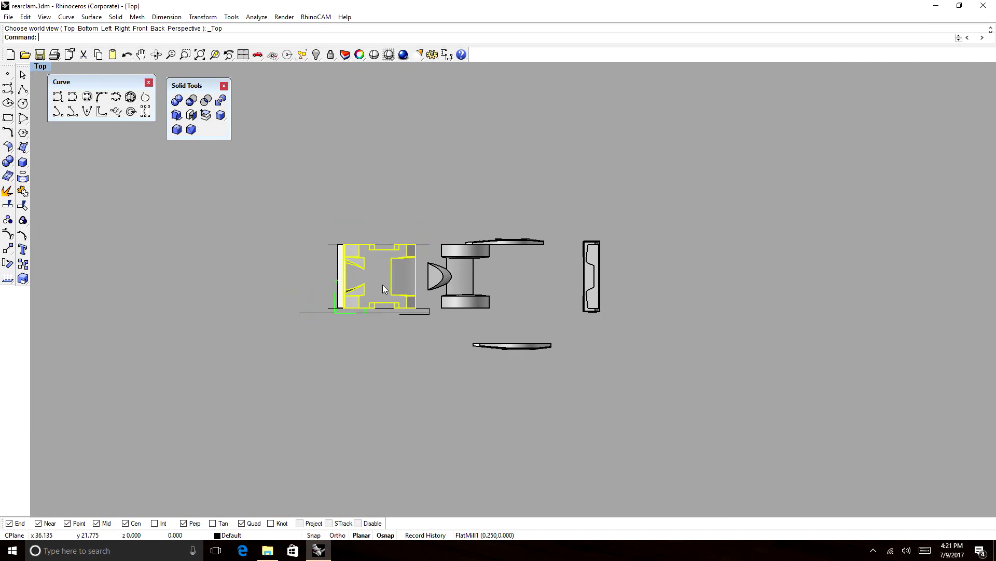
left_click_drag(382, 284, 697, 280)
Delete the leftover bottom section of the body together with the construction lines around it.
left_click_drag(378, 228, 332, 335)
key("Delete")
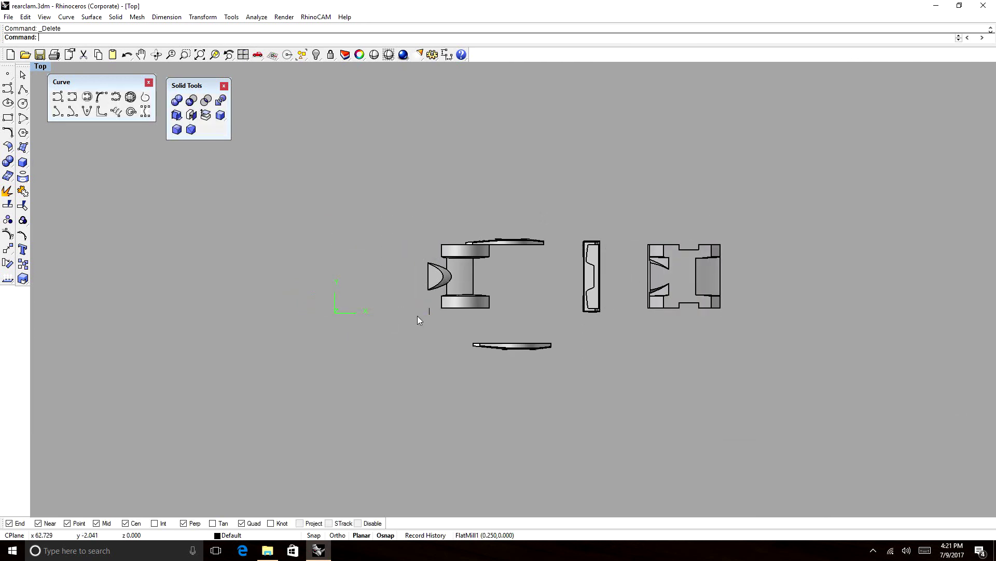
scroll(435, 307, "up", 3)
scroll(281, 332, "down", 5)
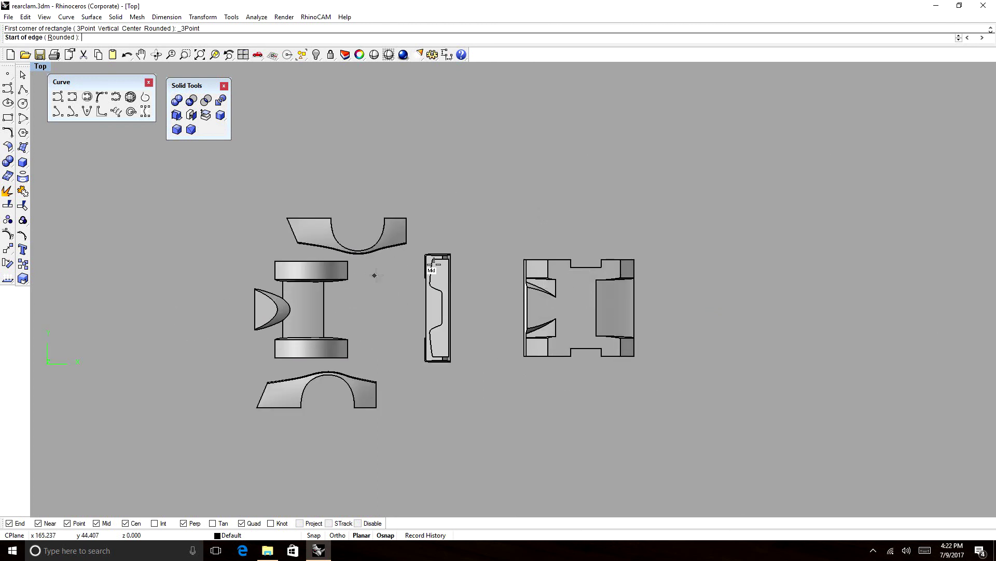
Draw a 48 by 60 inch three-point rectangle in the top view, below the split-off middle layer.
left_click(462, 403)
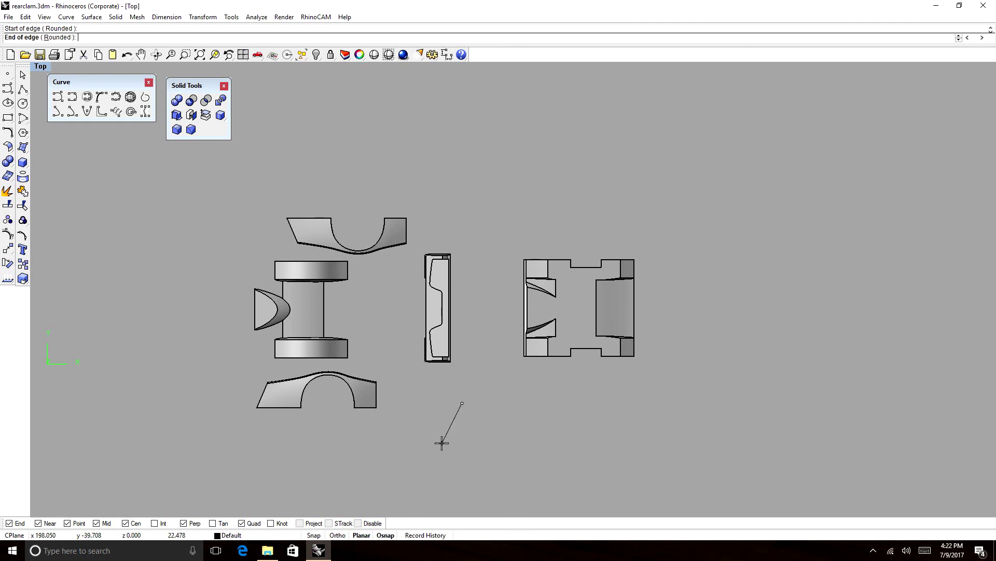
key("Escape")
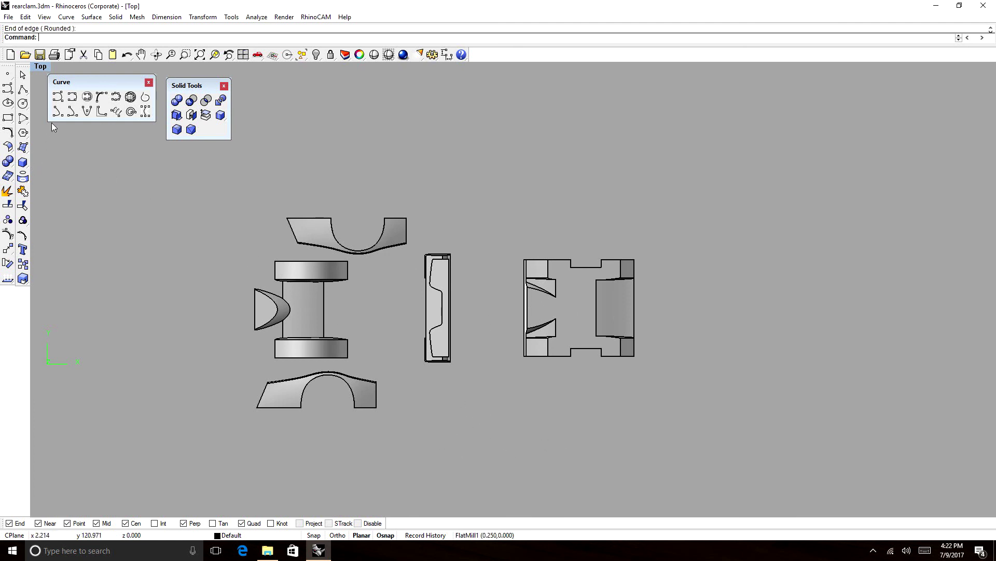
left_click(9, 119)
key("Return")
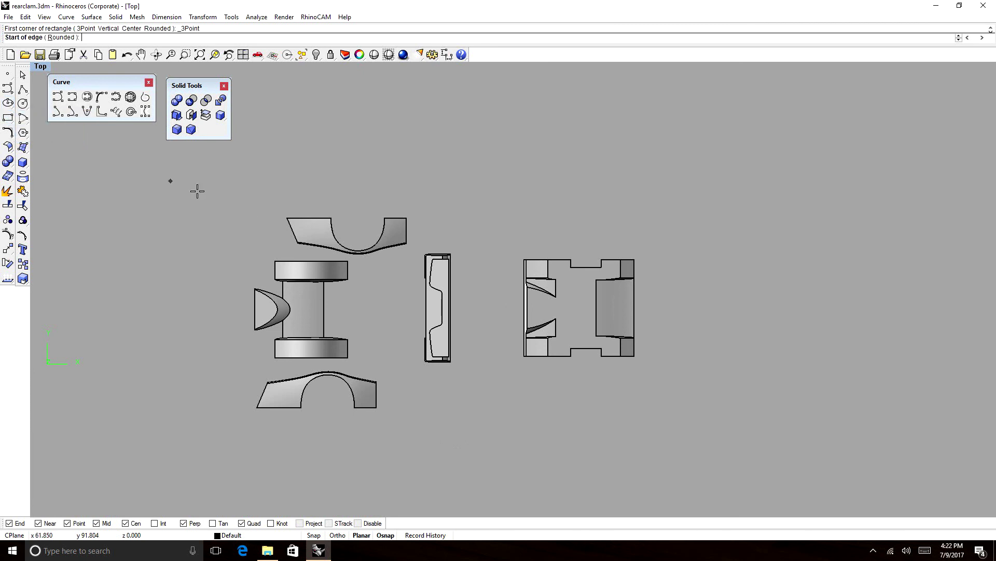
left_click(481, 381)
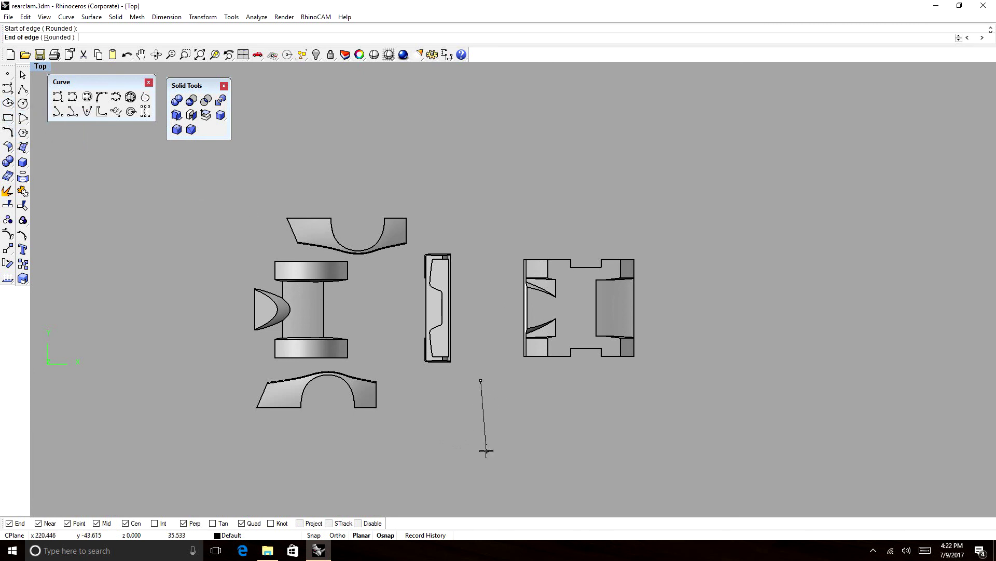
key("Return")
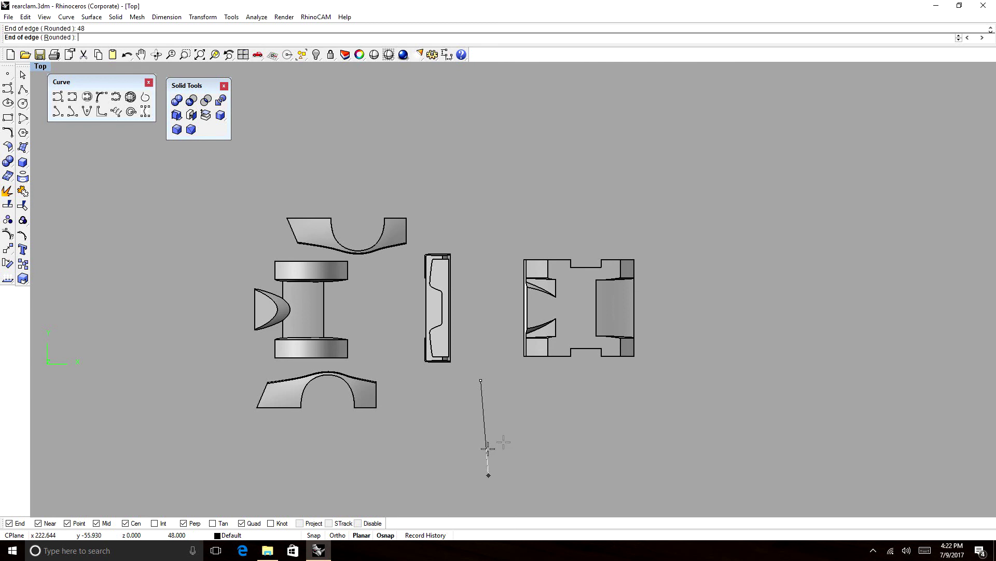
left_click(455, 463)
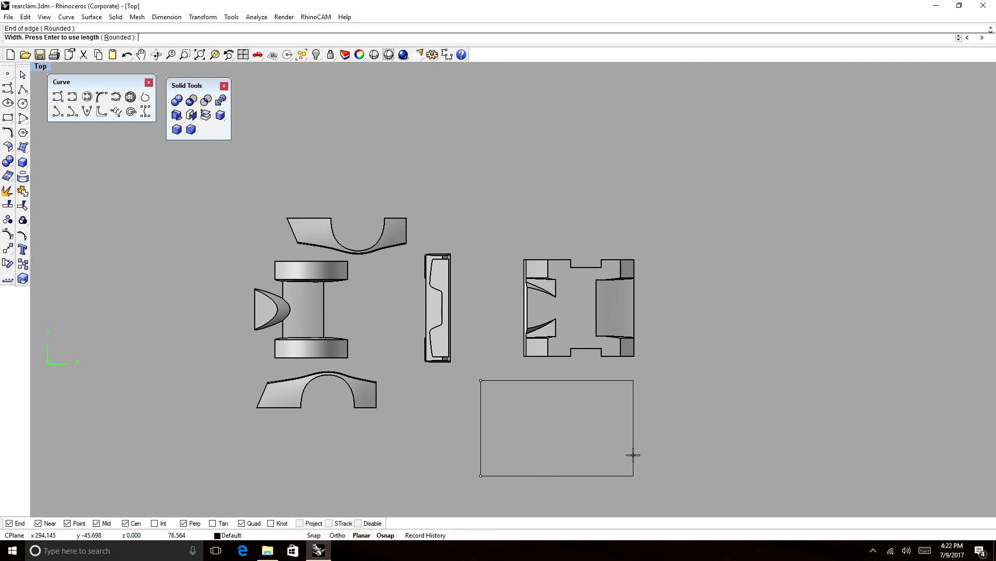
key("Return")
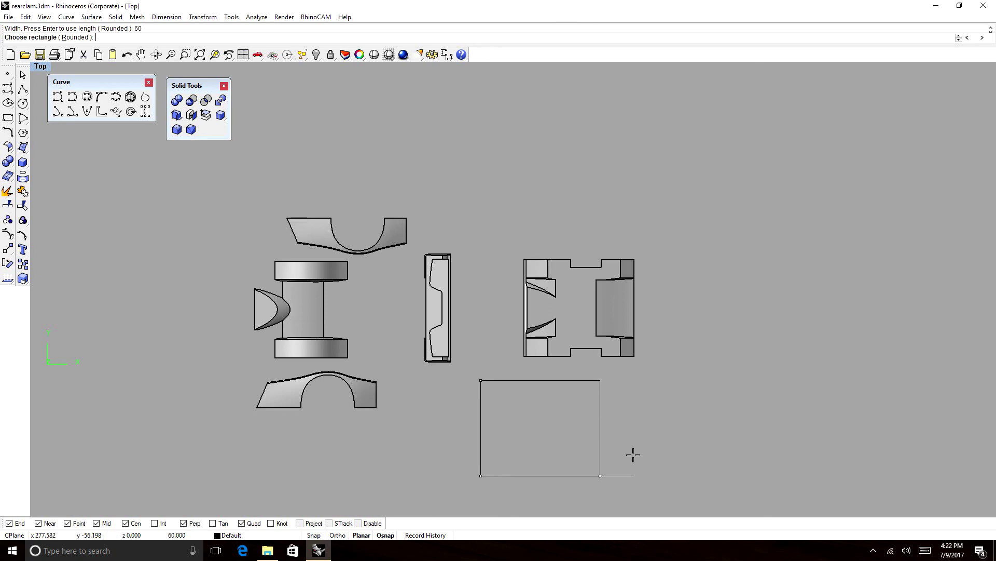
Move the rectangle over the middle layer and on to the tail slab for size comparison, and rotate it 90 degrees.
left_click_drag(600, 443, 641, 320)
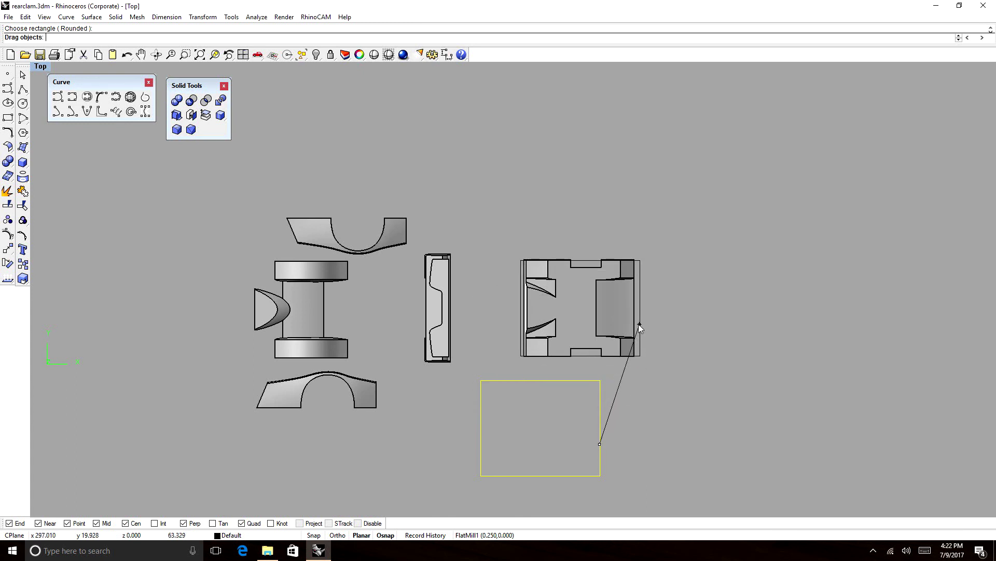
left_click_drag(639, 326, 450, 322)
left_click(9, 265)
left_click(407, 407)
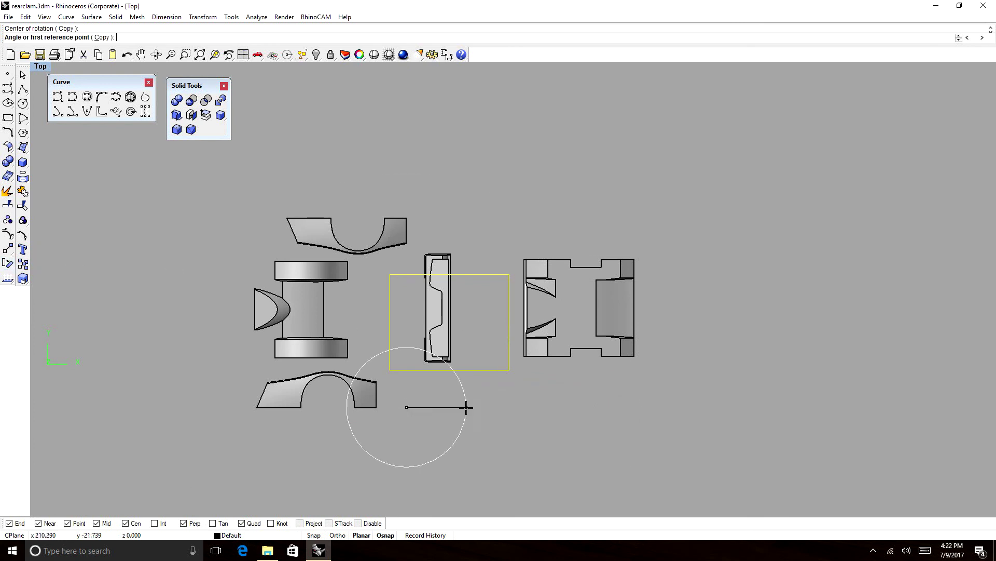
left_click(653, 406)
left_click(404, 239)
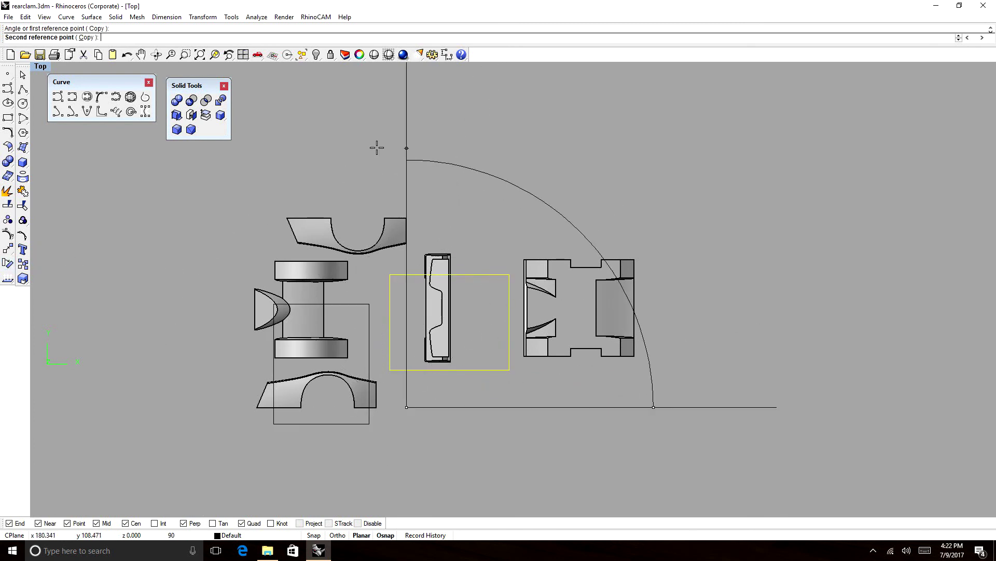
Place the rotated rectangle around the upper body section, aligned just outside its pointed front edge, to compare sizes.
left_click_drag(366, 304, 347, 253)
scroll(280, 314, "up", 10)
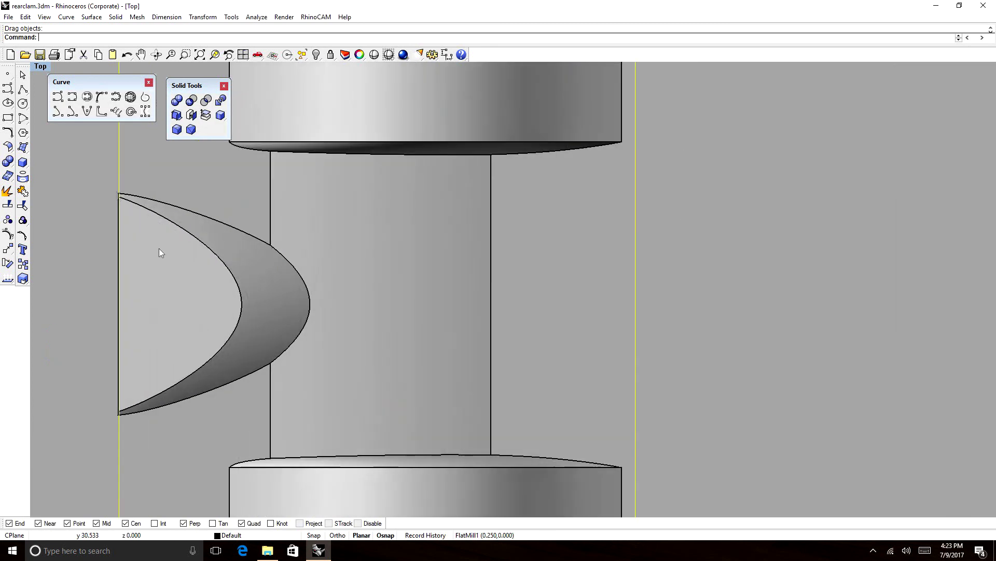
left_click_drag(115, 179, 113, 179)
scroll(113, 179, "down", 10)
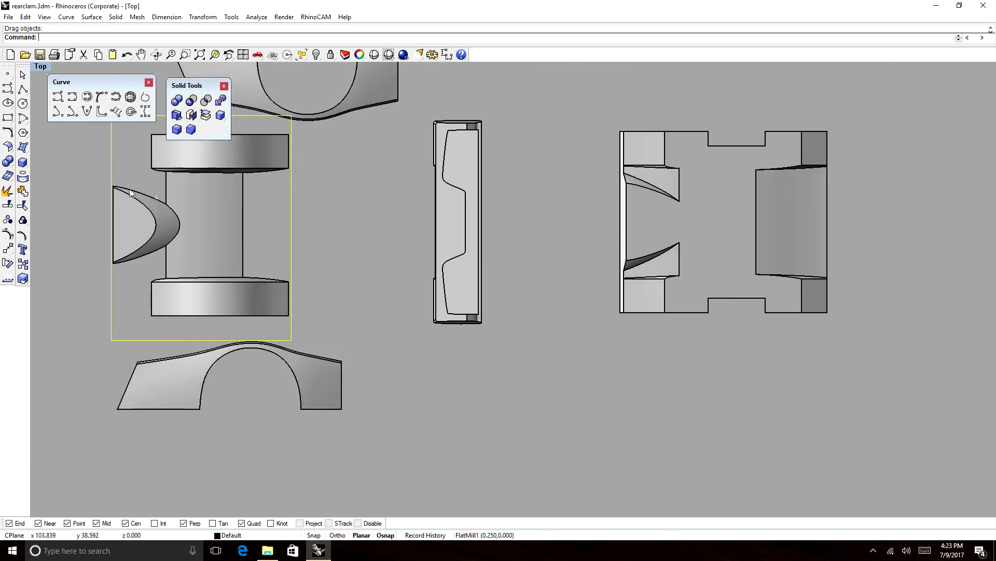
right_click_drag(113, 179, 189, 227)
Move the rectangle down over the lower side section and rotate it 90 degrees so its long side is horizontal.
left_click_drag(274, 161, 257, 300)
left_click(7, 264)
scroll(199, 203, "down", 3)
left_click(232, 395)
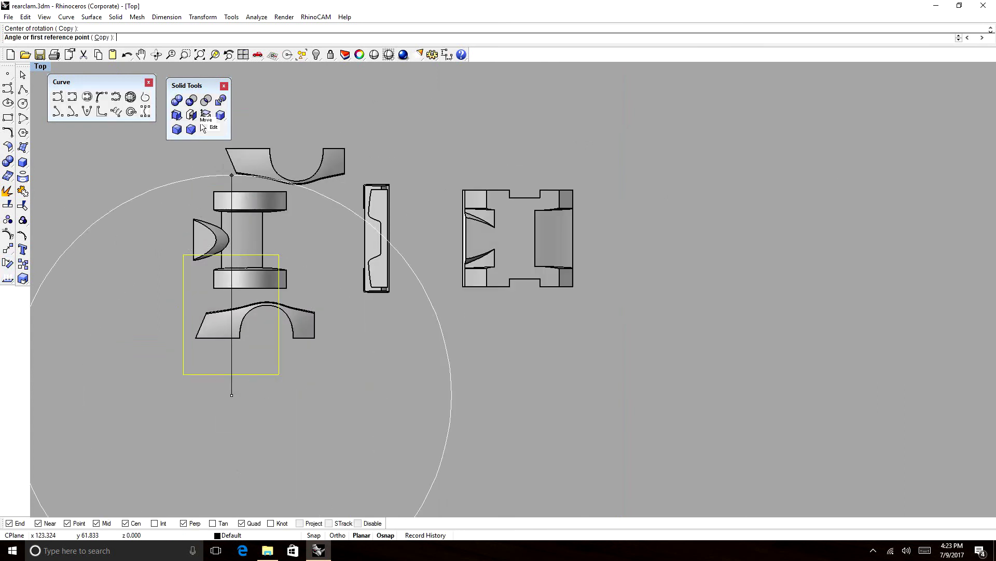
left_click(232, 107)
left_click(440, 379)
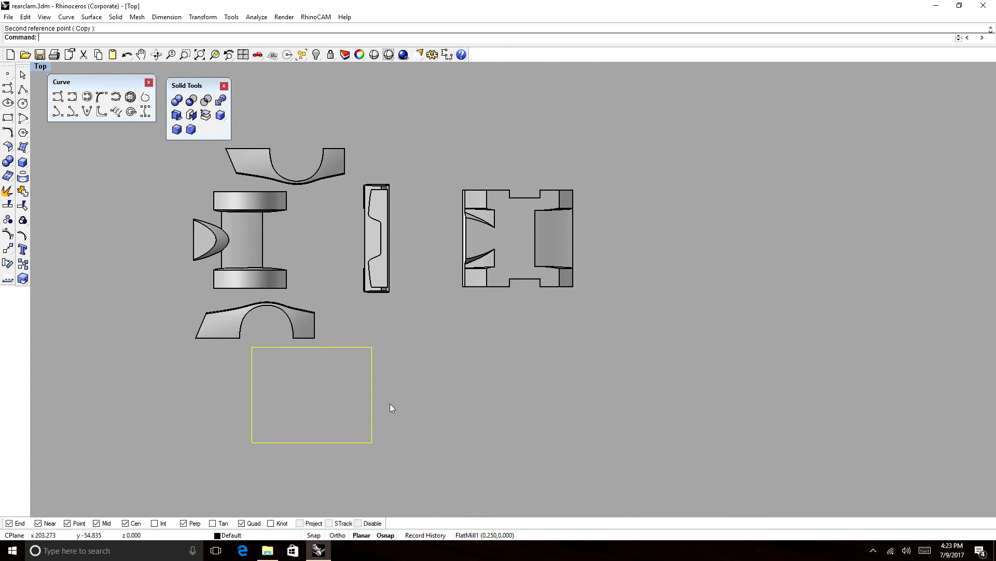
Move the rectangle over the lower side section to check the fit, and delete the rectangle.
left_click_drag(370, 408, 313, 351)
scroll(245, 330, "up", 4)
scroll(293, 300, "down", 8)
key("Delete")
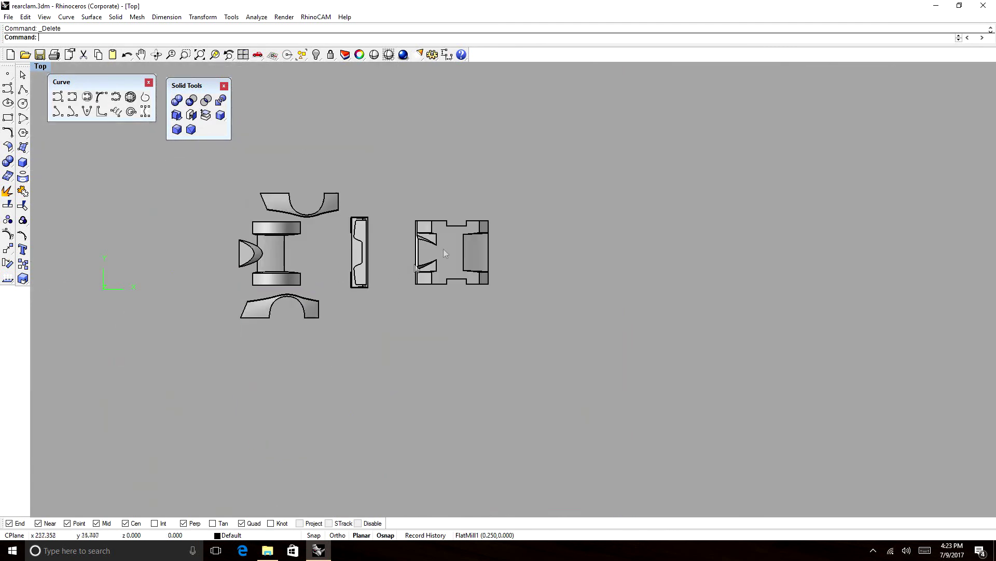
scroll(454, 242, "up", 3)
left_click(417, 266)
scroll(405, 273, "down", 3)
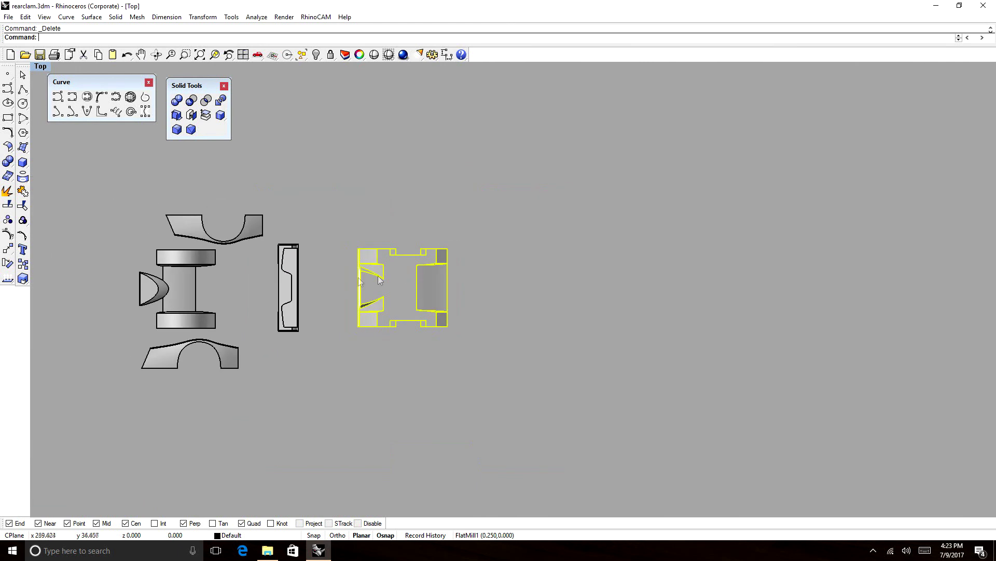
scroll(421, 262, "up", 1)
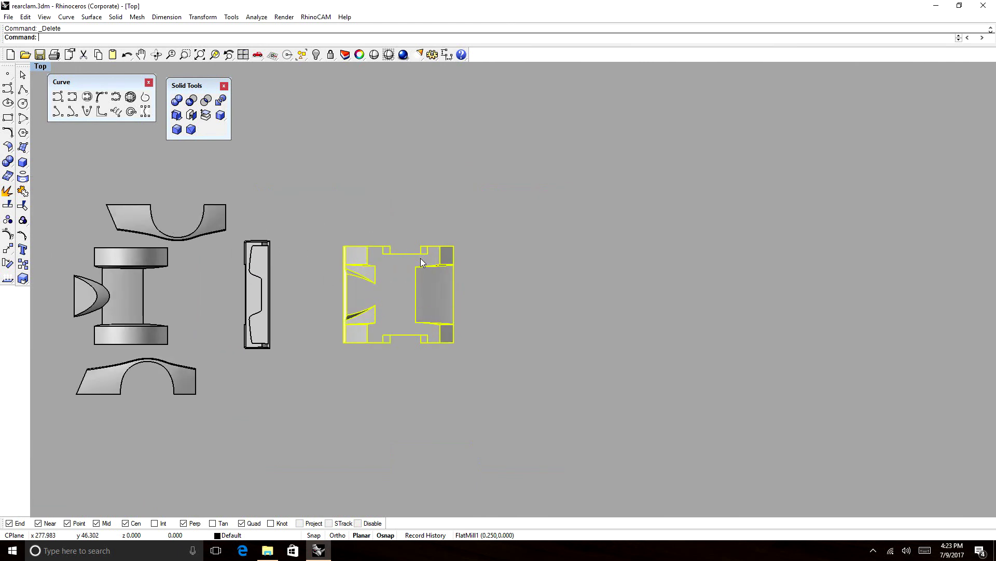
key("Escape")
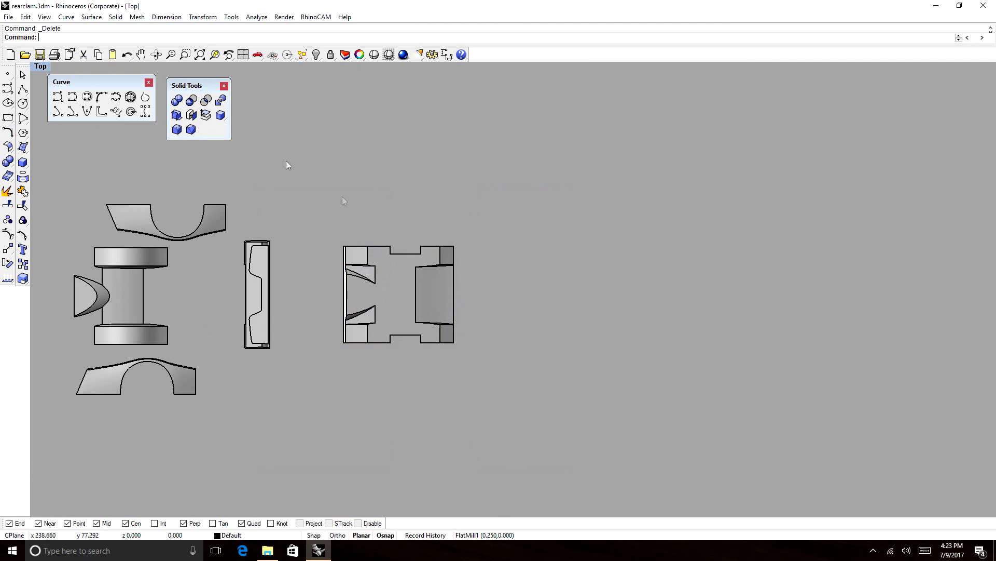
Draw an open square-wave polyline with four teeth and 10-inch horizontal segments above the middle layer.
left_click(23, 91)
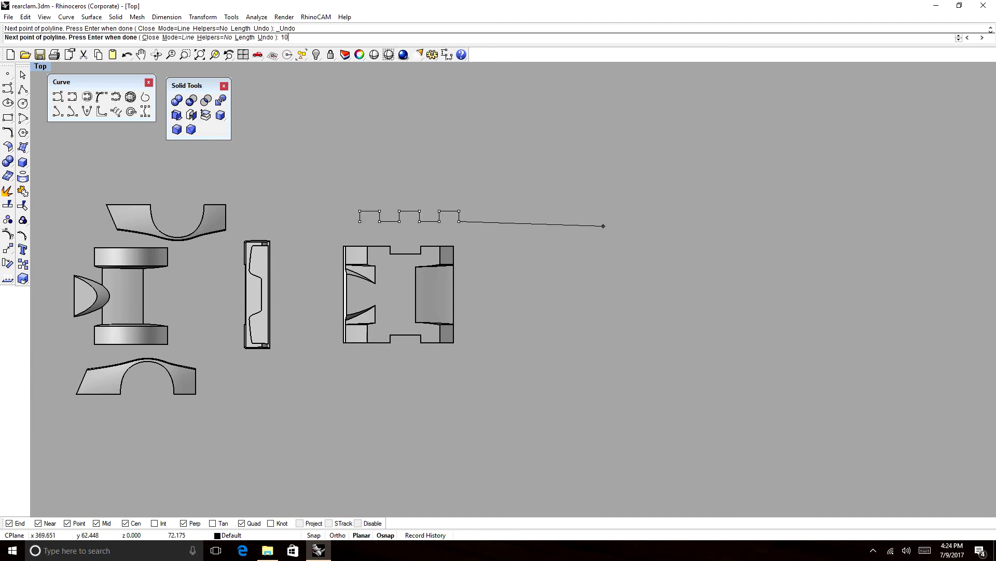
key("Return")
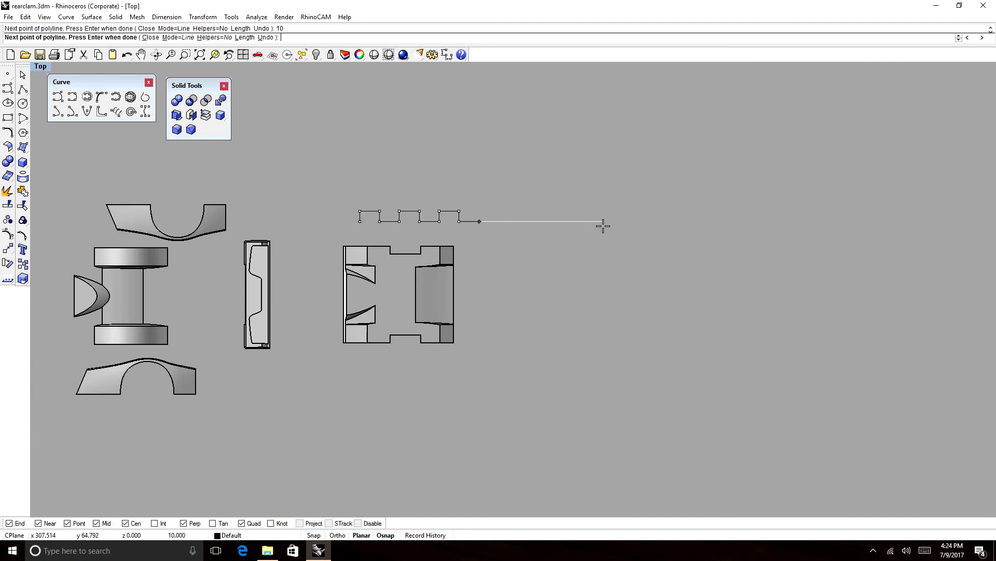
left_click(603, 225)
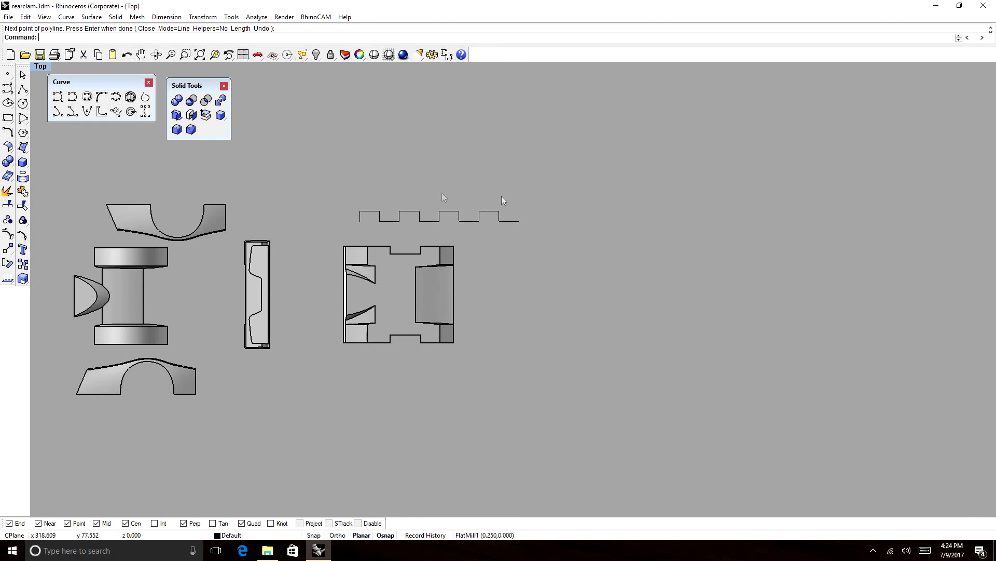
Fillet the two upper corners and the inner lower corner of the polyline's first tooth with a 0.5 radius.
scroll(389, 209, "up", 12)
type("Fil")
key("Return")
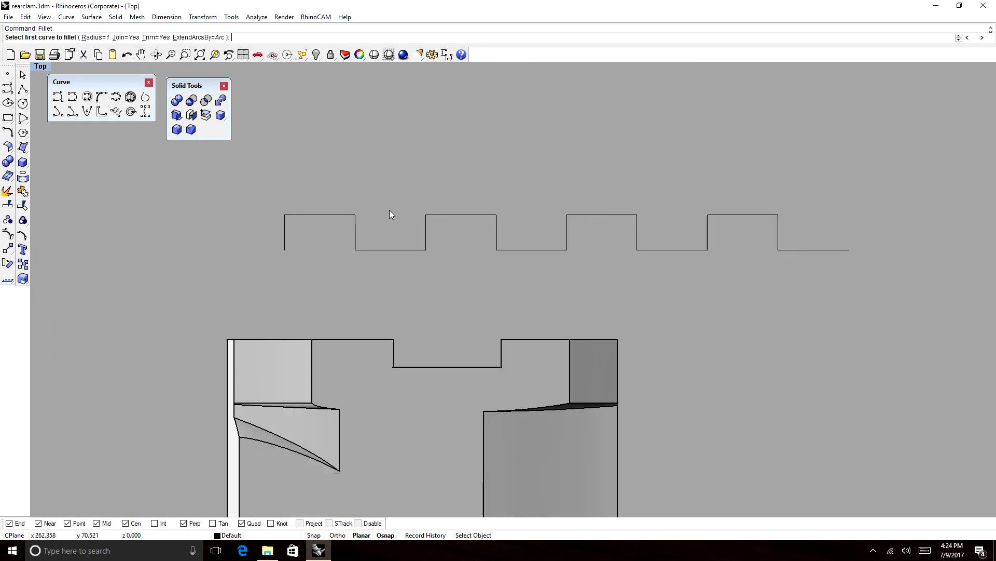
left_click(103, 38)
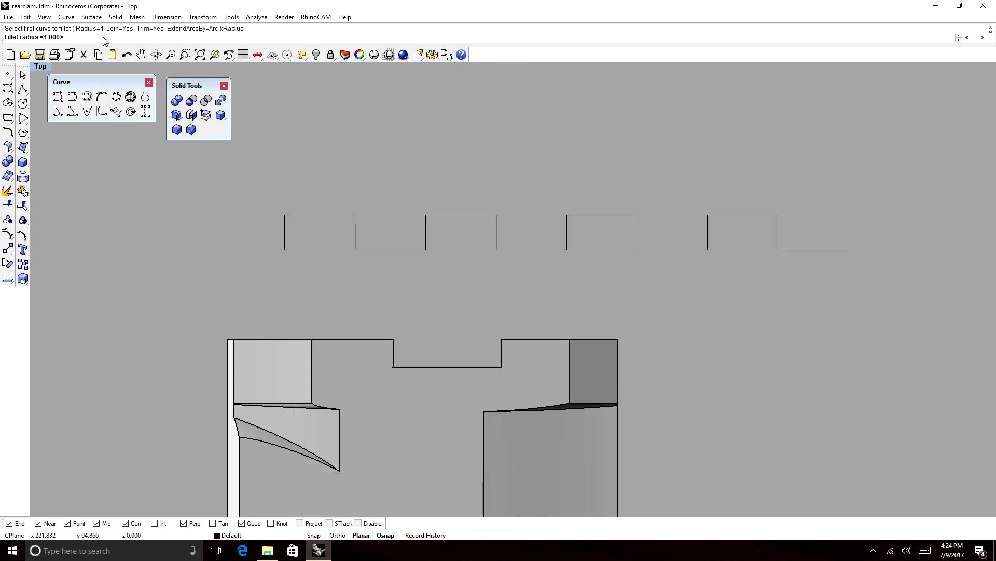
type(".5")
key("Return")
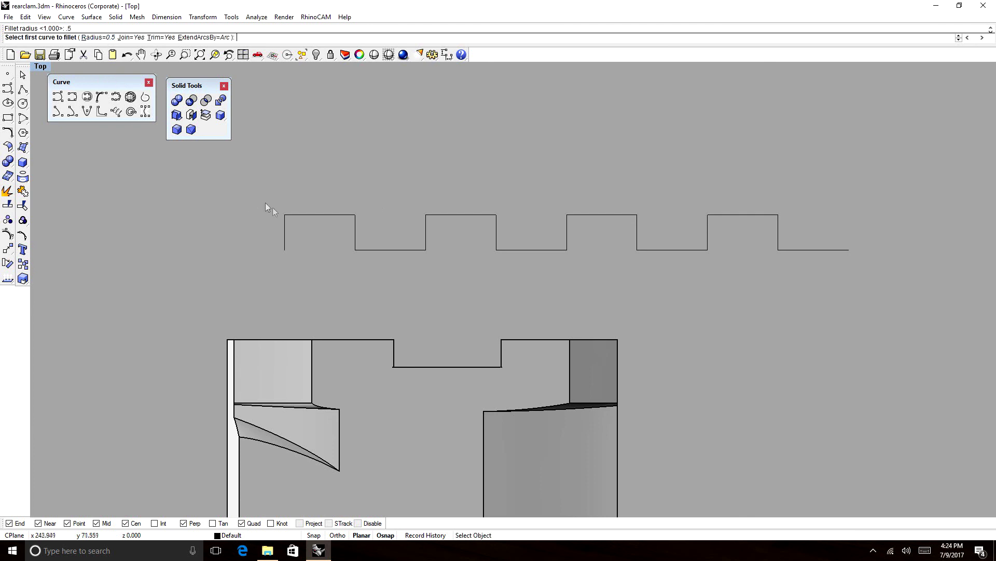
left_click(356, 225)
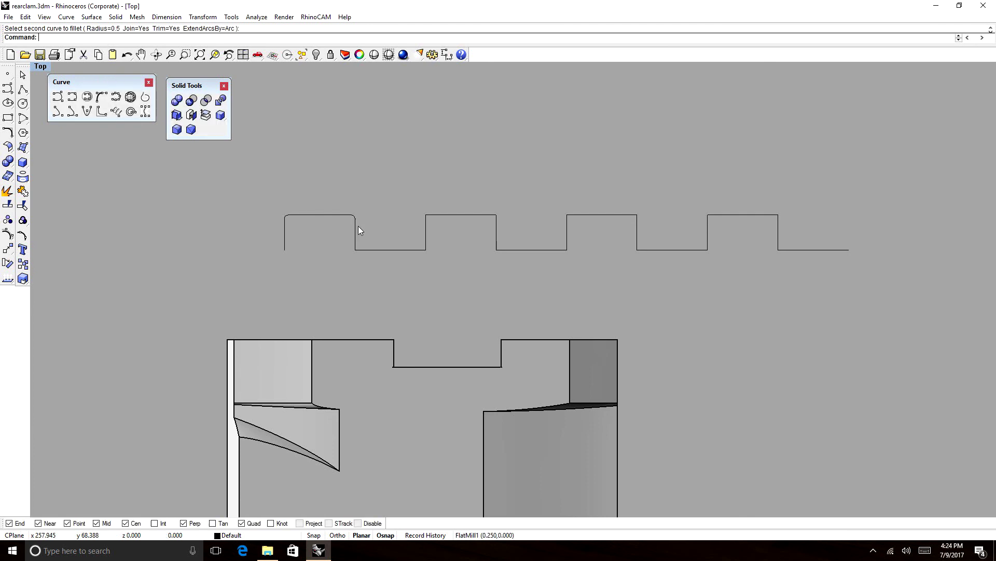
right_click(358, 231)
left_click(356, 241)
left_click(361, 248)
Fillet the upper and lower corners on both sides of the polyline's second tooth with the 0.5 radius.
right_click(427, 237)
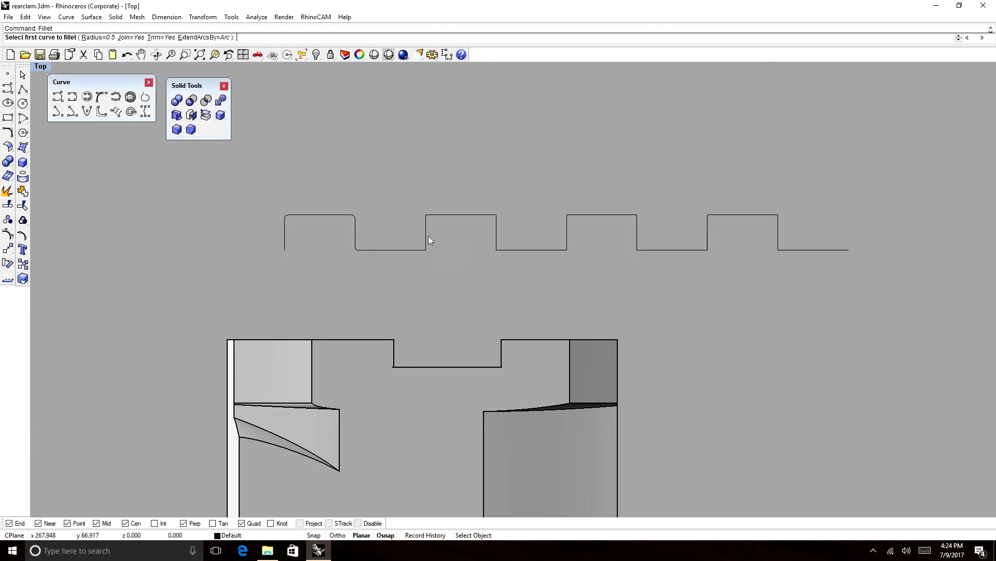
left_click(419, 249)
left_click(425, 237)
right_click(432, 229)
left_click(426, 224)
left_click(440, 215)
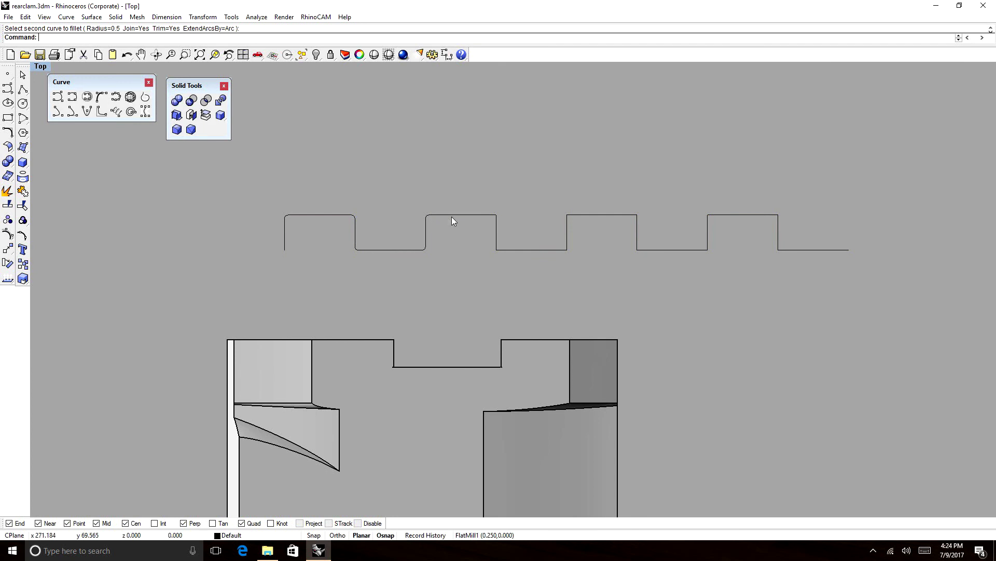
key("Return")
left_click(478, 215)
left_click(496, 229)
key("Return")
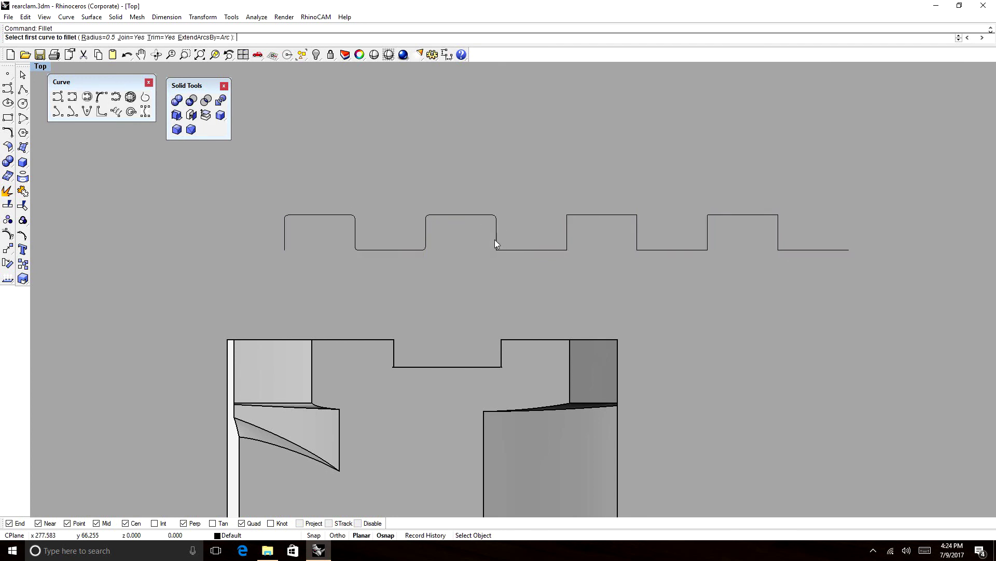
left_click(494, 239)
left_click(503, 251)
Fillet all corners of the polyline's third and fourth teeth with the 0.5 radius.
key("Return")
left_click(554, 250)
left_click(567, 239)
key("Return")
left_click(568, 225)
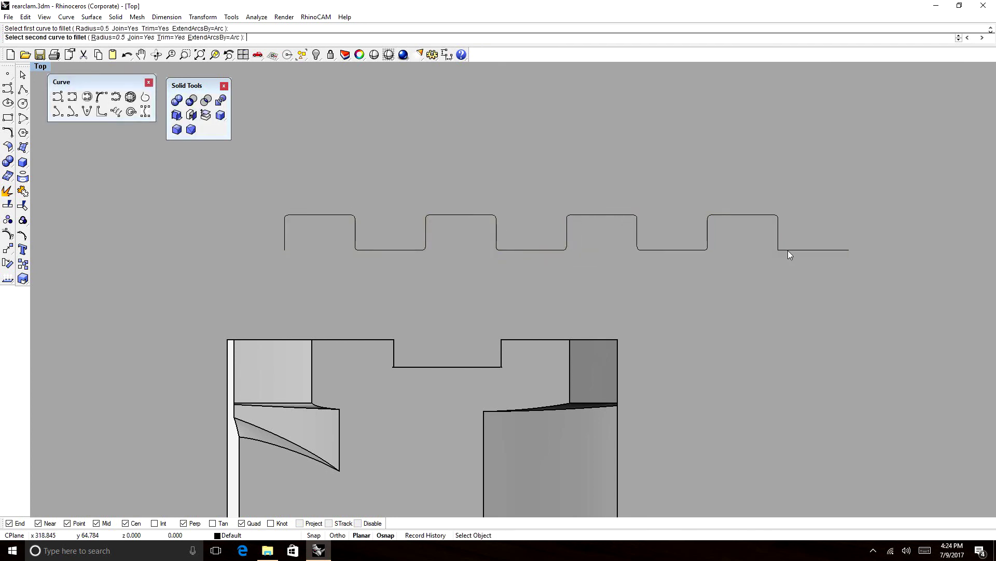
left_click(788, 250)
Move the filleted toothed polyline across the center of the middle layer so it overhangs both ends.
scroll(636, 244, "down", 12)
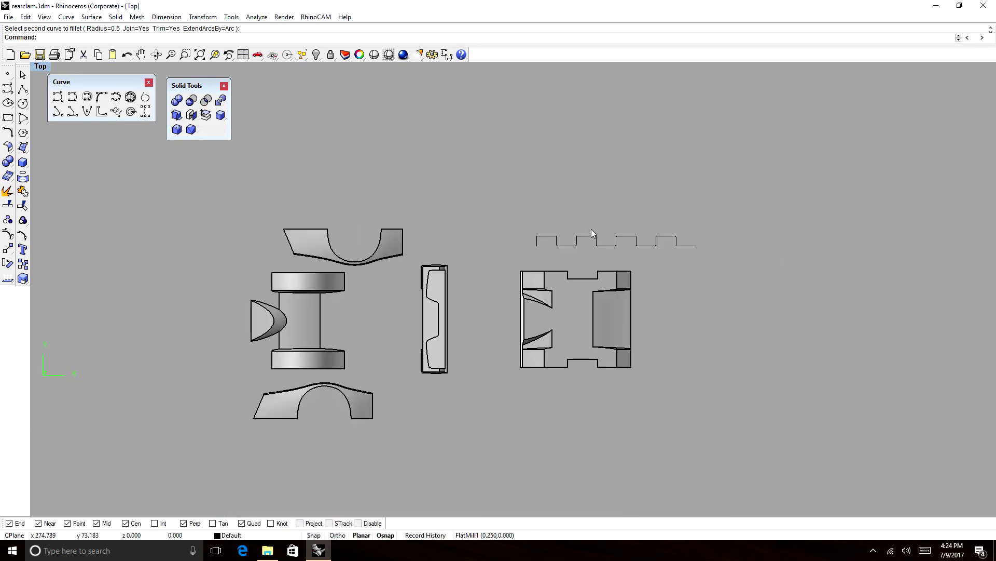
scroll(602, 239, "up", 4)
left_click(607, 242)
left_click_drag(607, 242, 537, 392)
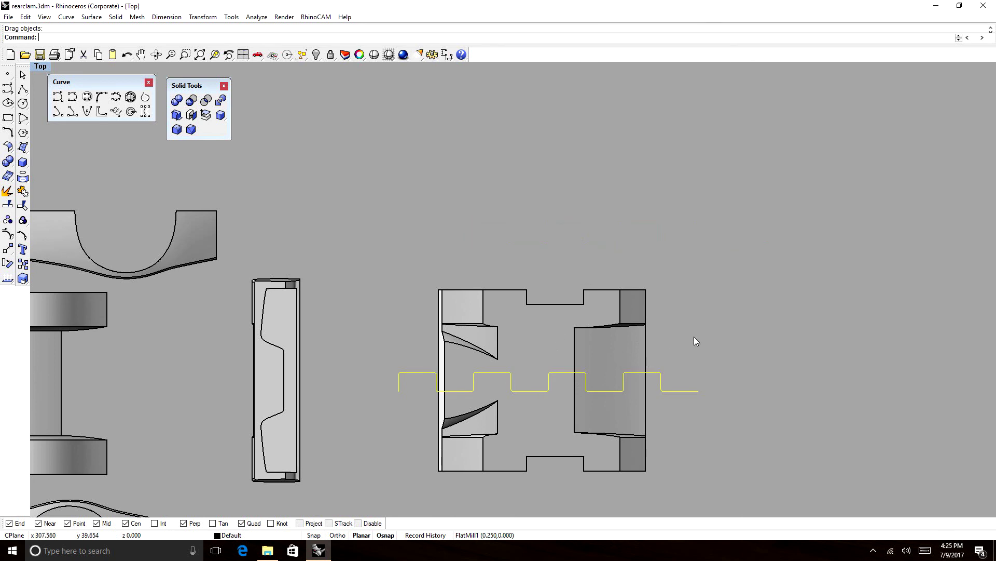
Extrude the toothed polyline about 54 inches to both sides as a cutting surface through the middle layer, and return to the top view.
type("ExtrudeCrv")
key("Return")
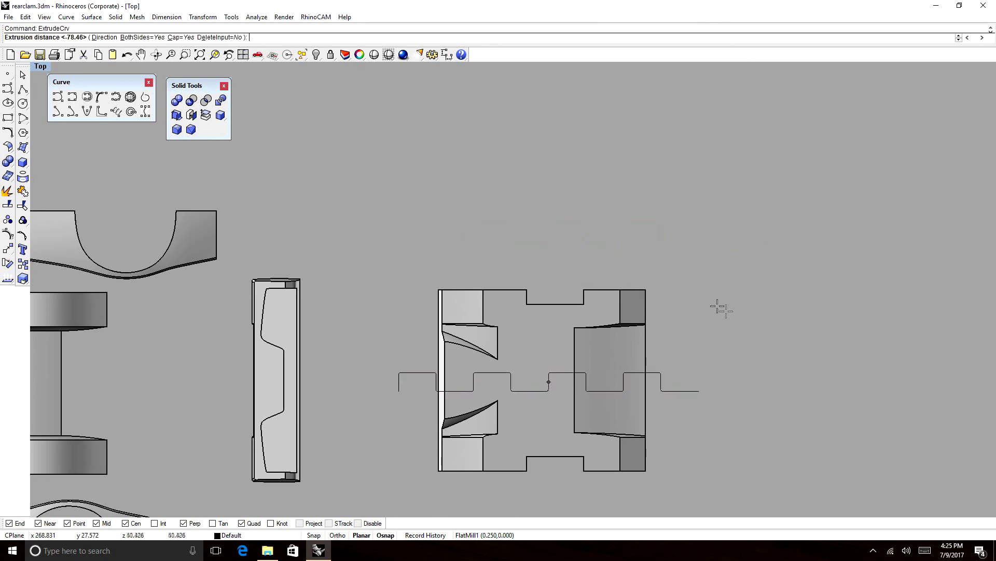
left_click(157, 55)
left_click_drag(500, 317, 506, 291)
left_click(508, 274)
type("top")
key("Return")
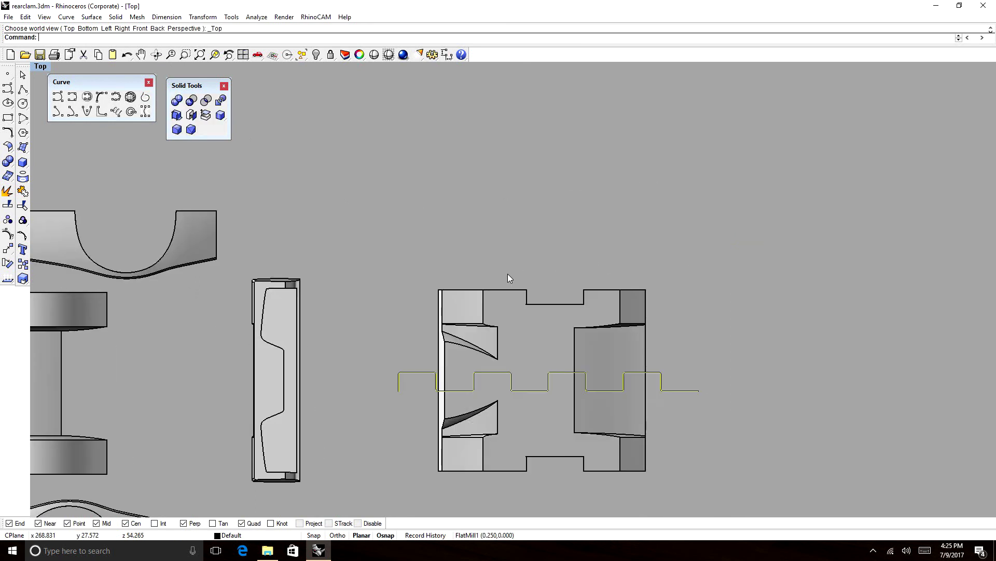
Boolean split the middle layer with the extruded toothed surface.
left_click(795, 296)
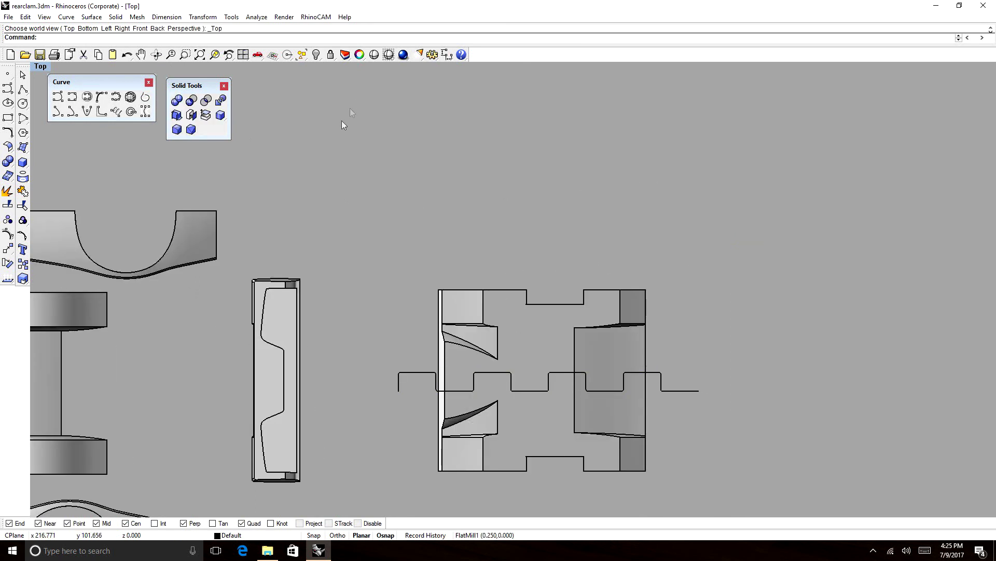
left_click(504, 323)
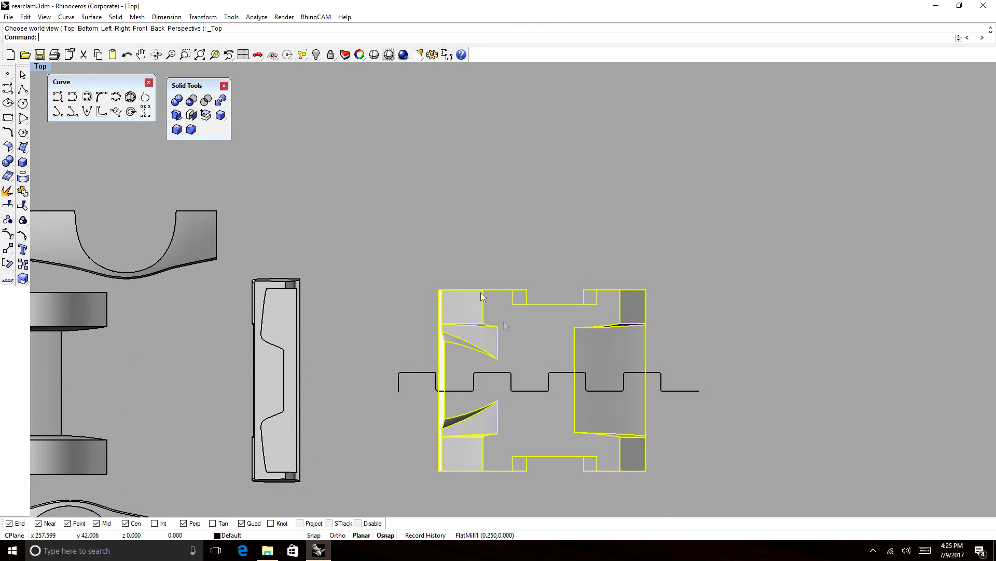
left_click(221, 100)
left_click(670, 391)
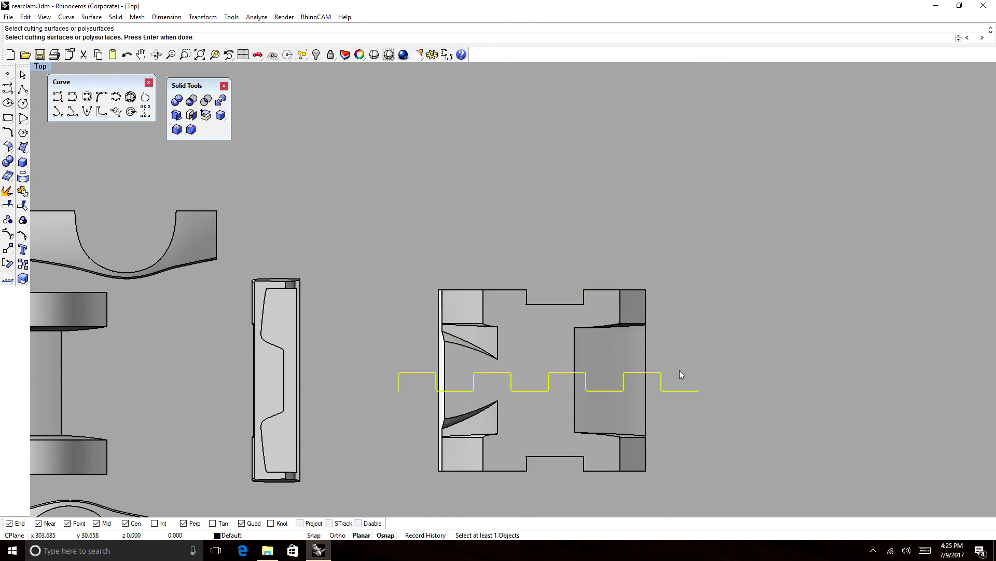
key("Return")
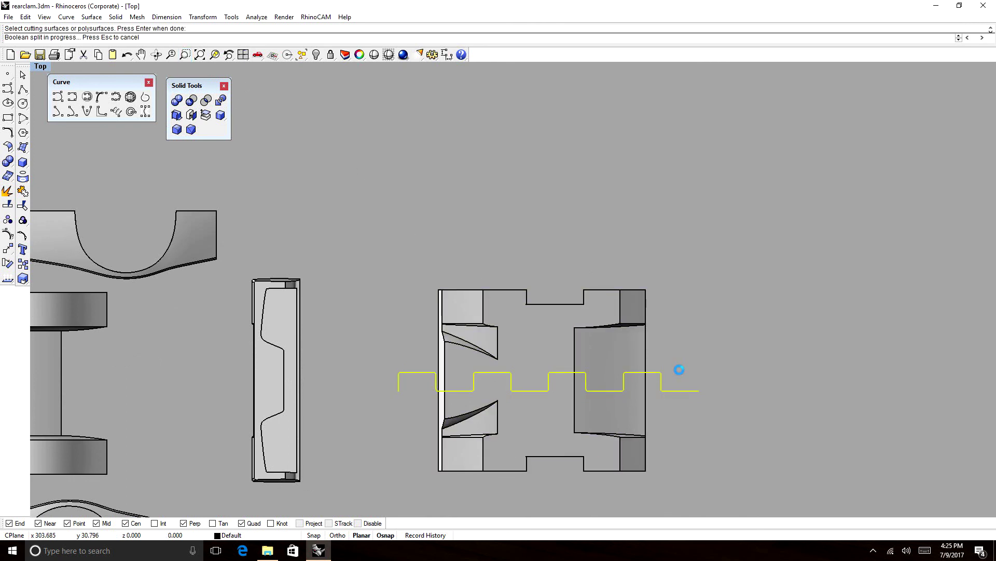
Move the two halves of the split middle layer apart, away from the toothed cutting surface.
left_click(605, 341)
left_click_drag(599, 343, 596, 295)
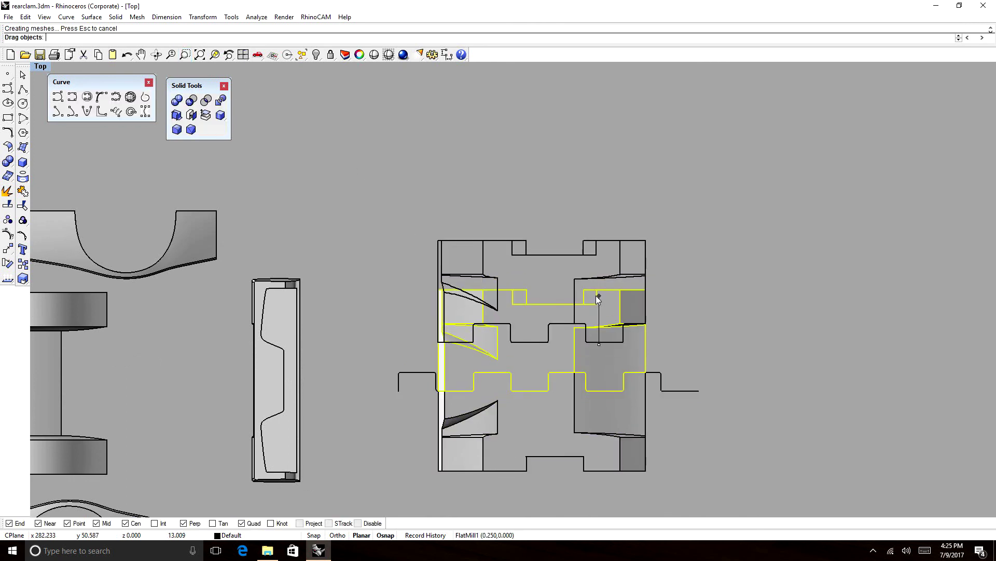
left_click(577, 403)
scroll(577, 403, "down", 5)
left_click_drag(580, 412, 581, 428)
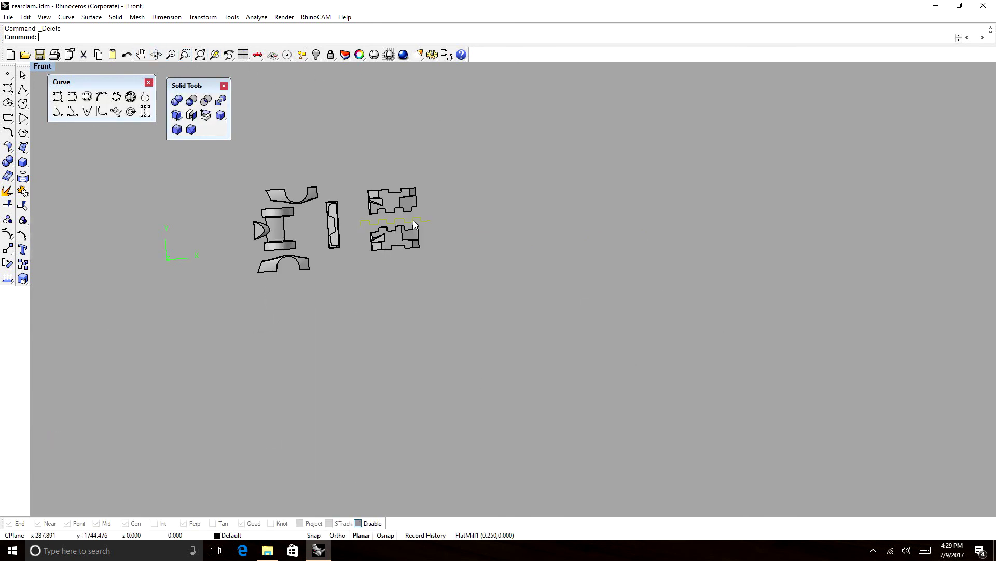
Delete the toothed cutting surface between the two middle-layer halves.
scroll(413, 220, "up", 3)
left_click(326, 218)
key("Delete")
scroll(322, 216, "up", 1)
scroll(488, 299, "down", 3)
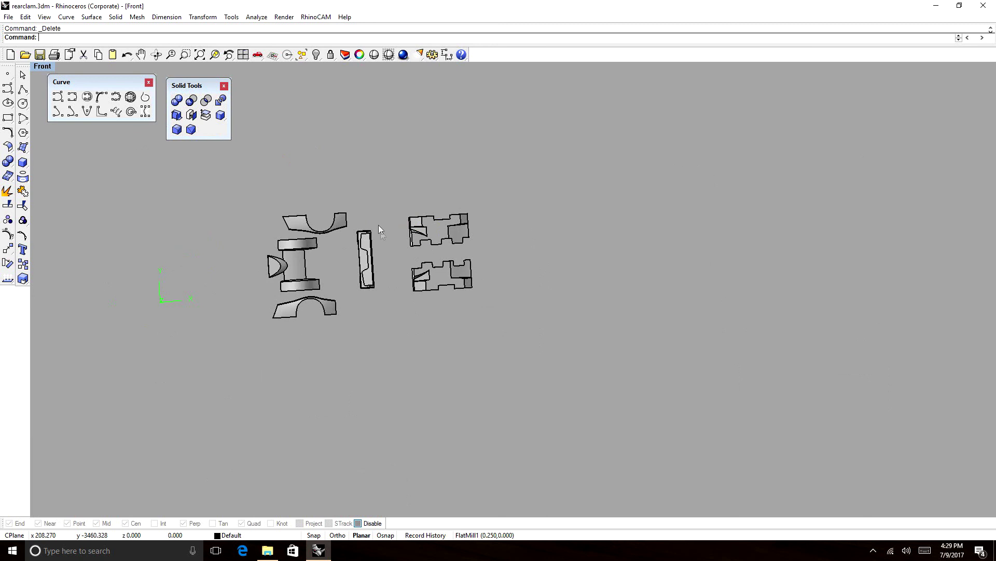
scroll(378, 225, "up", 4)
In the top view, slide the two middle-layer halves back together until their teeth interlock.
left_click(156, 55)
left_click_drag(514, 312, 515, 259)
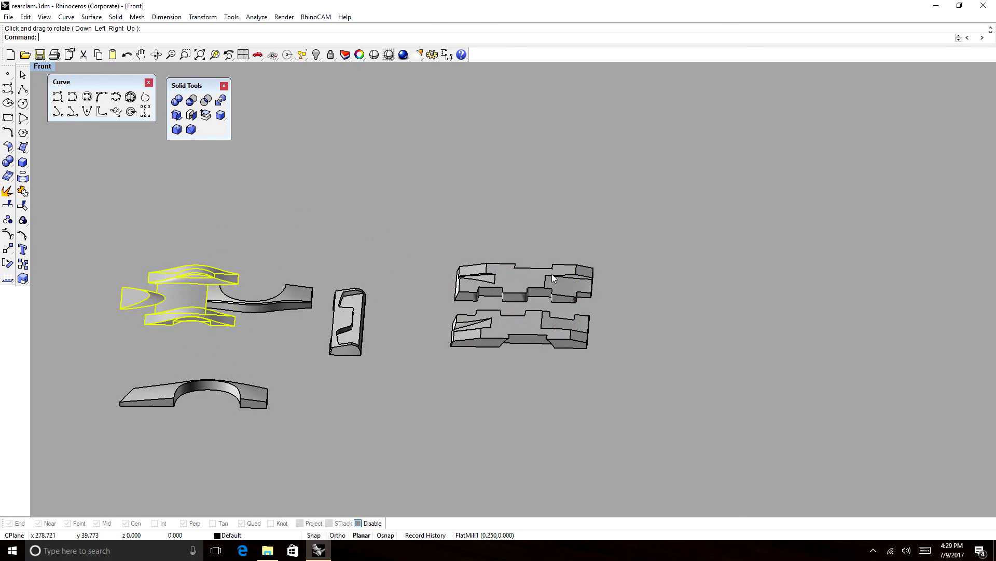
left_click(537, 217)
key("ctrl+F1")
left_click(531, 326)
scroll(539, 309, "up", 8)
left_click_drag(541, 339, 539, 220)
scroll(525, 230, "down", 10)
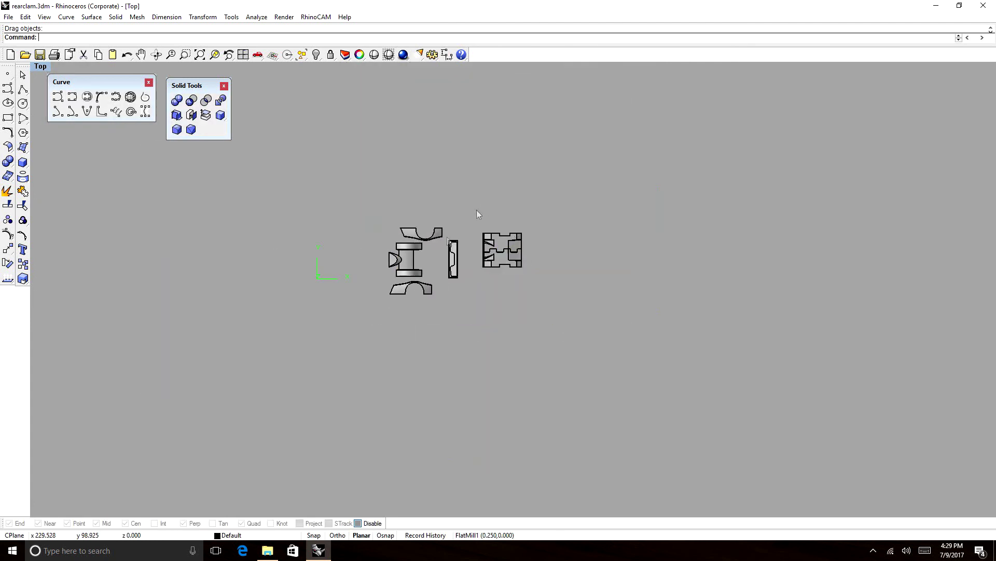
Move the arched top layer onto the rejoined middle layer and nudge it until the scoop edges line up.
scroll(440, 246, "up", 4)
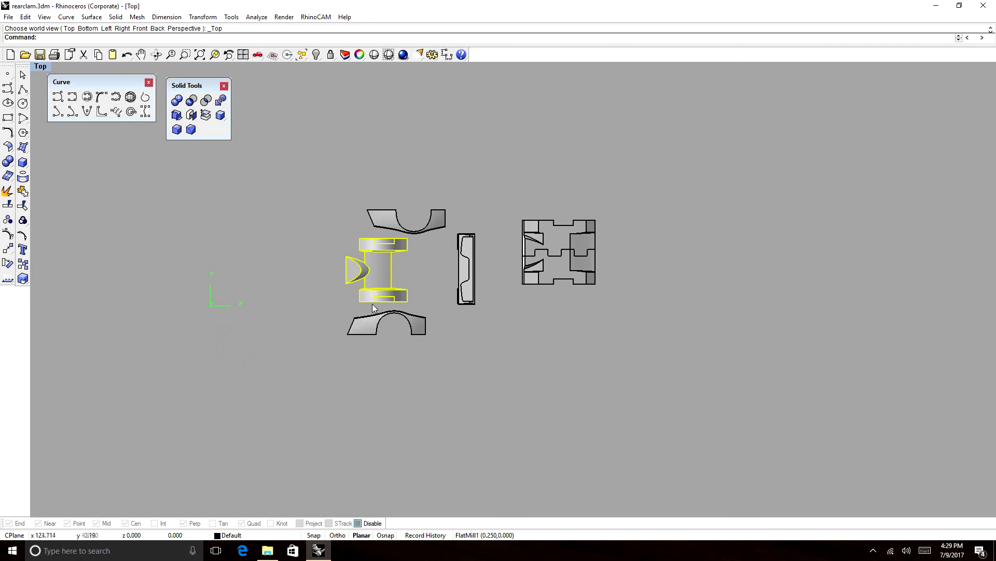
left_click_drag(373, 304, 559, 286)
scroll(566, 301, "up", 5)
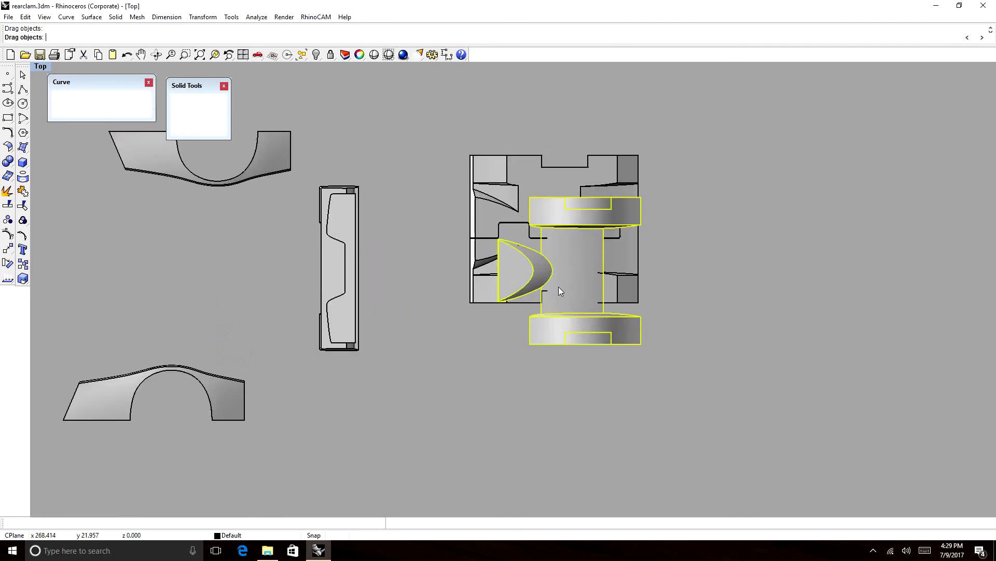
scroll(560, 291, "up", 10)
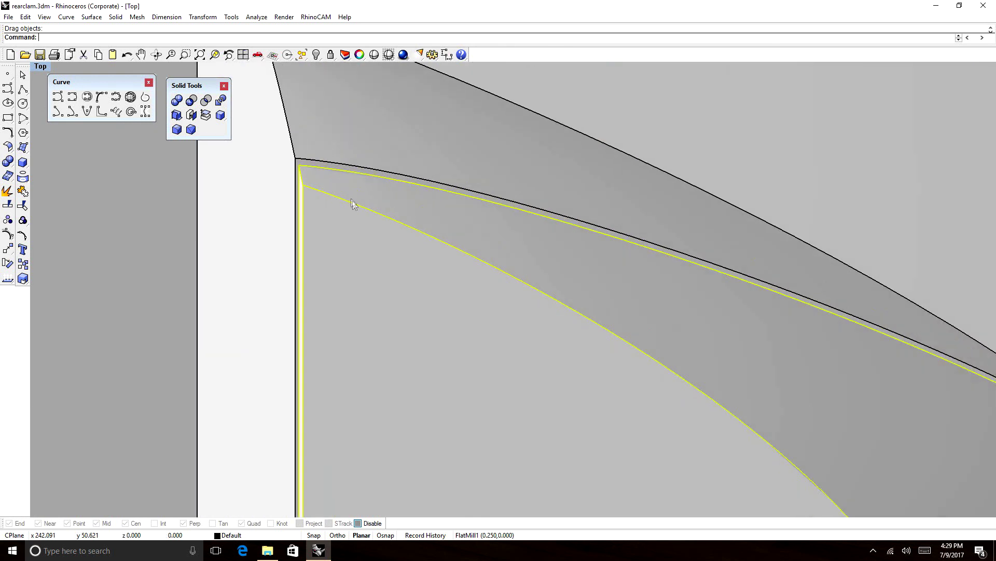
left_click_drag(351, 199, 348, 189)
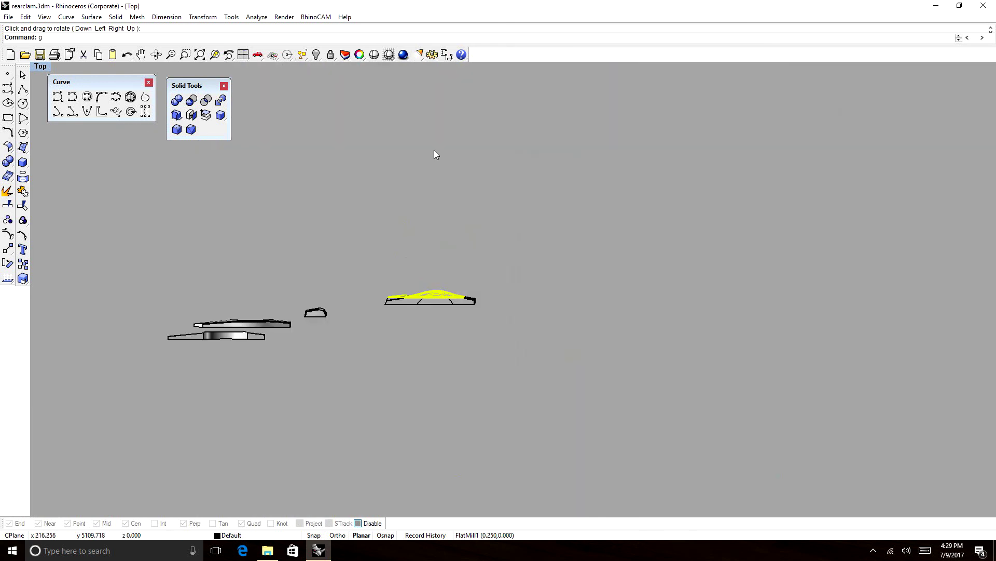
Examine how the top layer sits on the middle layer in the front view and from an orbited angle.
key("BackSpace")
type("front")
key("Return")
scroll(431, 307, "up", 10)
scroll(431, 307, "up", 4)
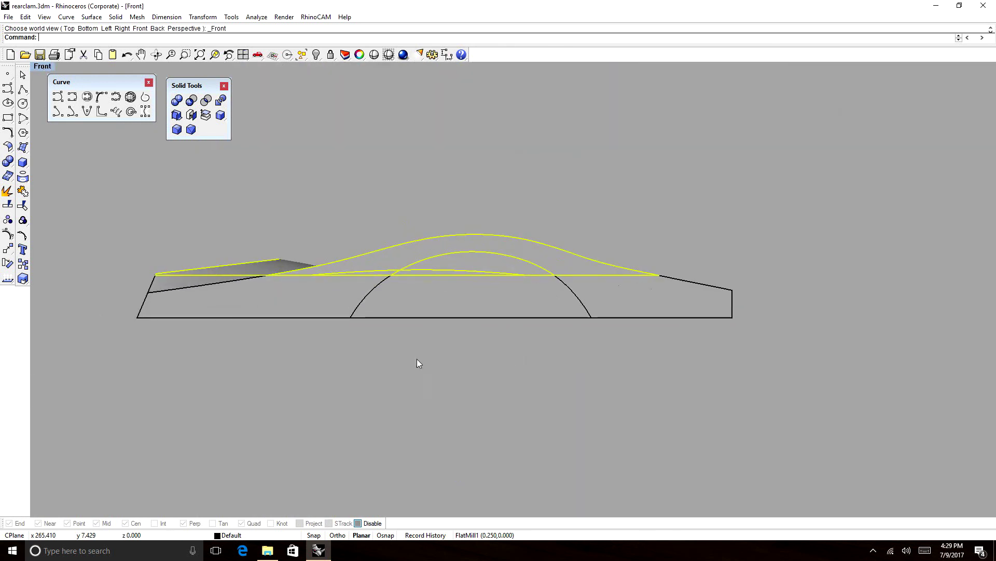
key("Escape")
scroll(233, 228, "down", 6)
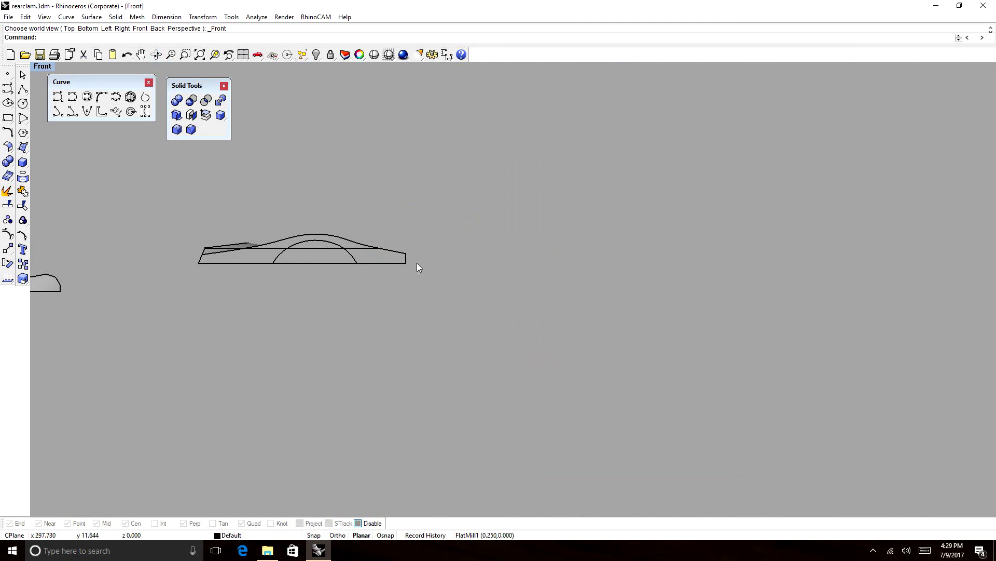
left_click(157, 55)
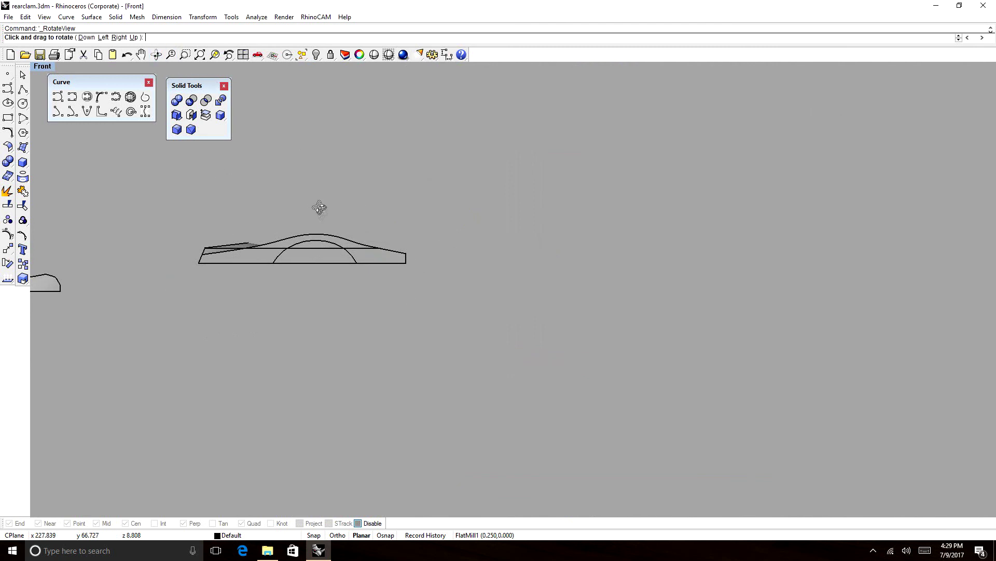
left_click_drag(318, 207, 389, 251)
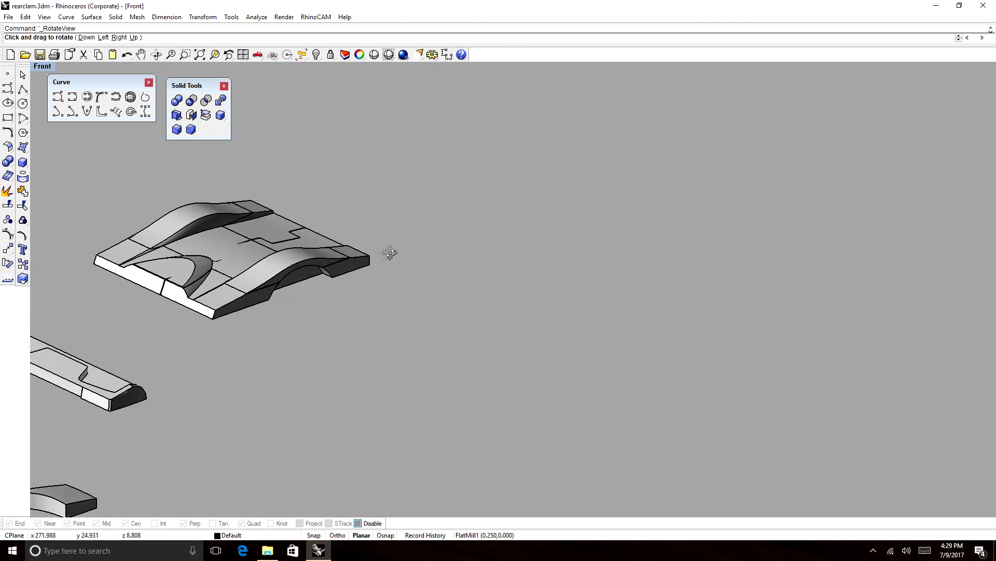
key("Return")
scroll(397, 238, "down", 5)
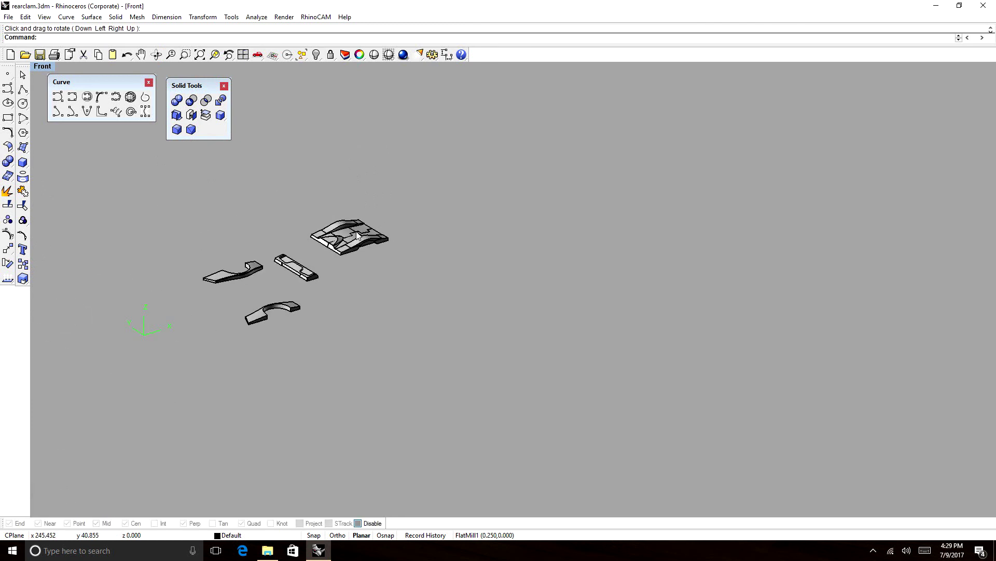
In the front view, rotate the long rear panel upright and place it above the stacked layers.
left_click(313, 276)
type("Front")
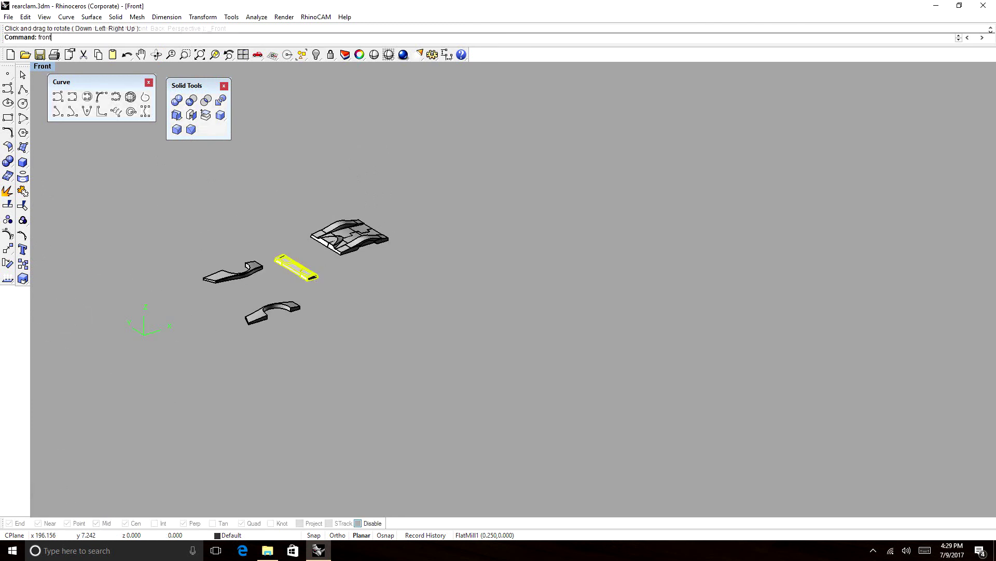
key("Return")
scroll(371, 211, "up", 5)
left_click(8, 264)
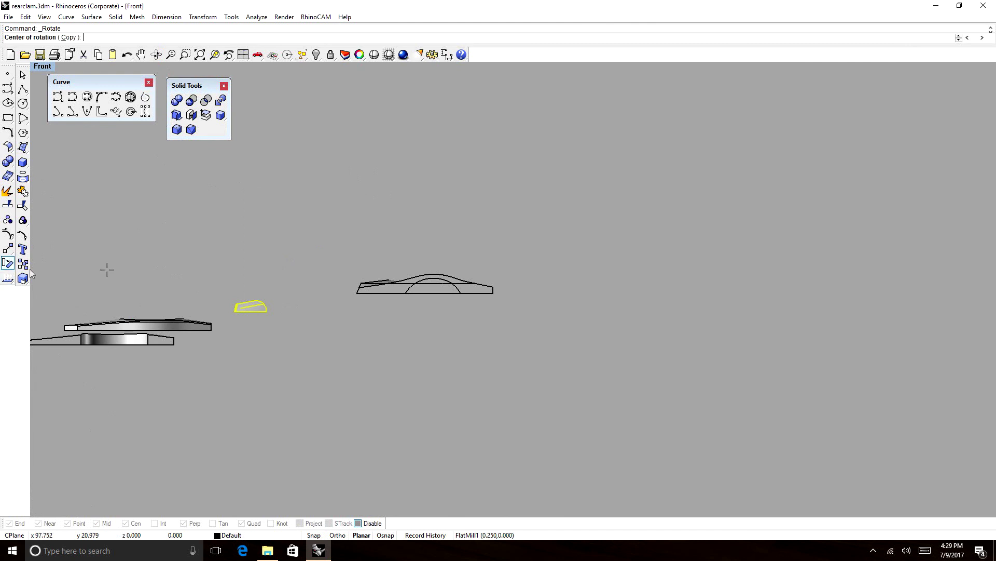
left_click(280, 320)
left_click(205, 314, "shift")
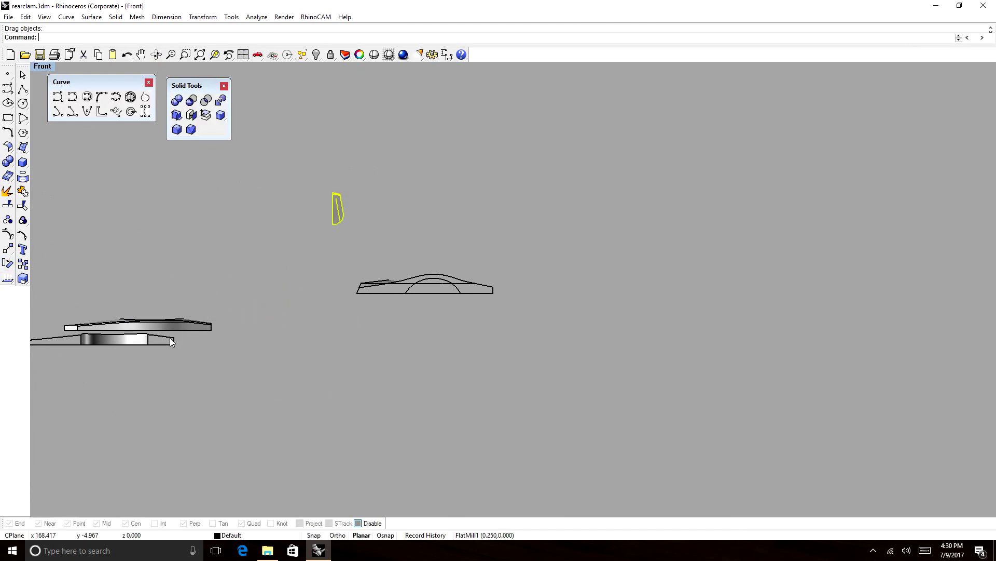
In the left view, rotate the side panel nearest the origin upright with the Rotate command.
left_click(170, 337)
key("ctrl+F3")
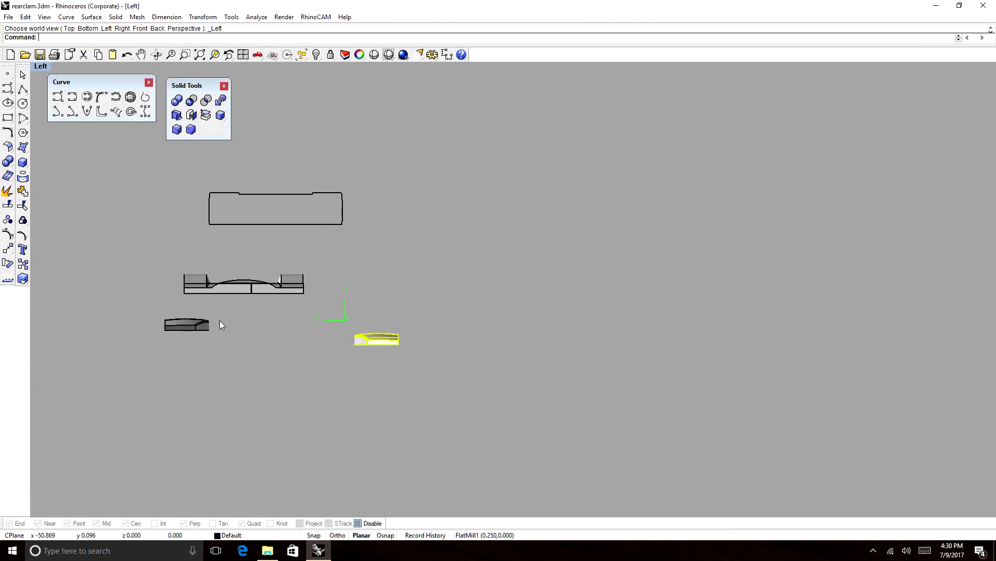
left_click(8, 264)
left_click(454, 379)
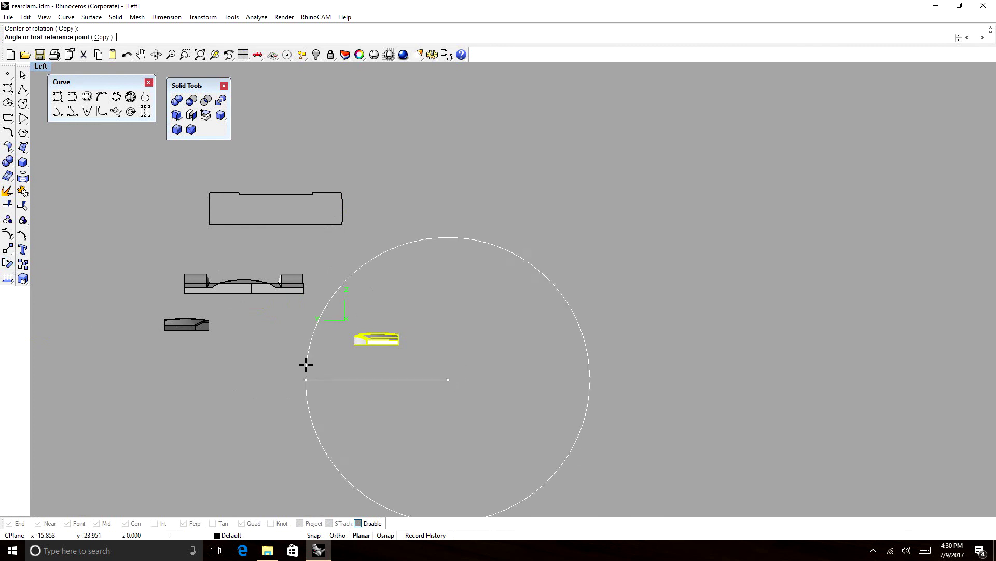
left_click(304, 363)
left_click(422, 277)
Rotate the second wheel-arch side panel upright in the left view, in the opposite direction to the first.
left_click(174, 327)
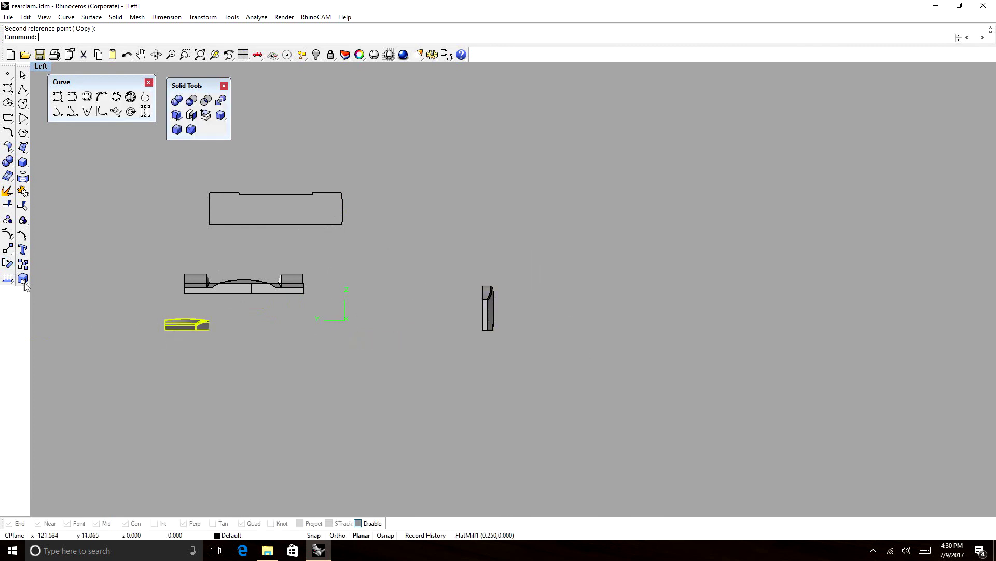
left_click(8, 263)
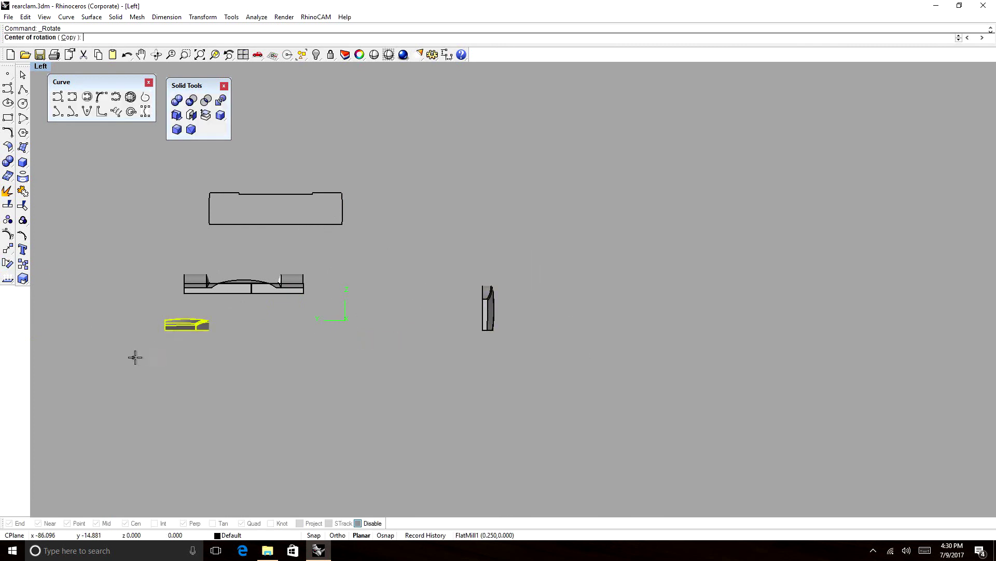
left_click(167, 346)
left_click(262, 343)
left_click(135, 240, "shift")
In the front view, move one side panel to the stacked layers and align its wheel arch with their profile.
key("ctrl+F2")
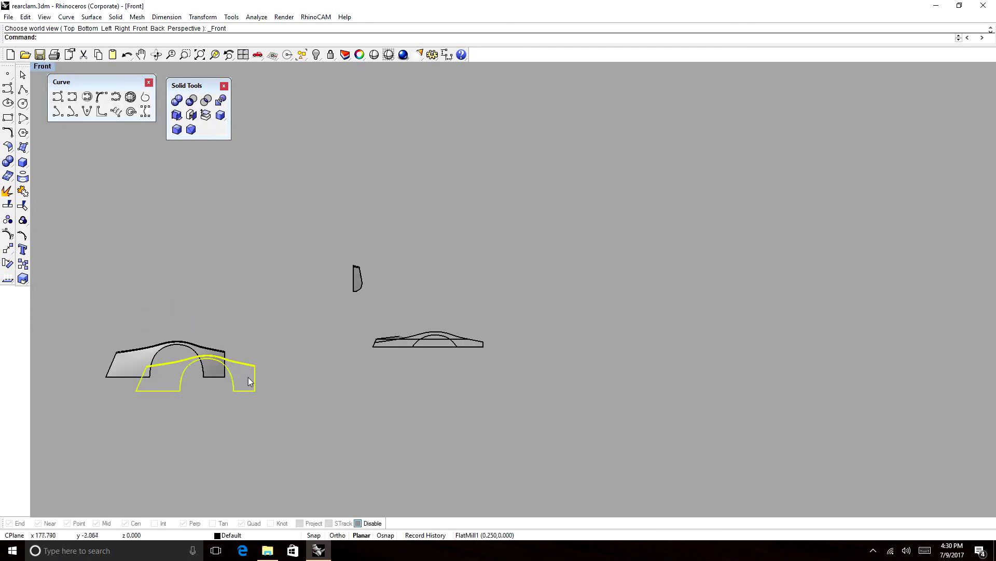
left_click_drag(249, 381, 483, 351)
scroll(390, 353, "up", 5)
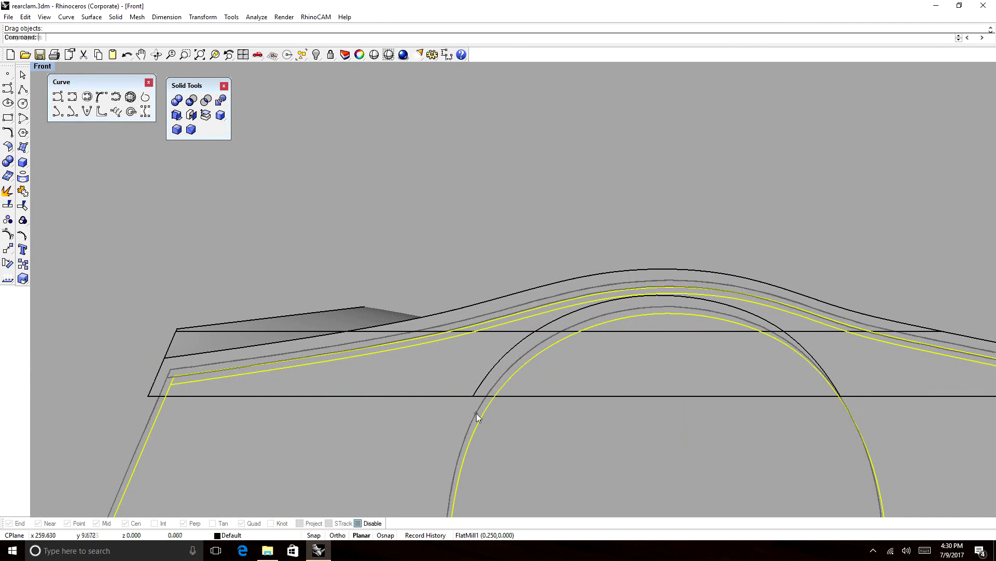
left_click_drag(478, 416, 472, 406)
scroll(484, 286, "down", 6)
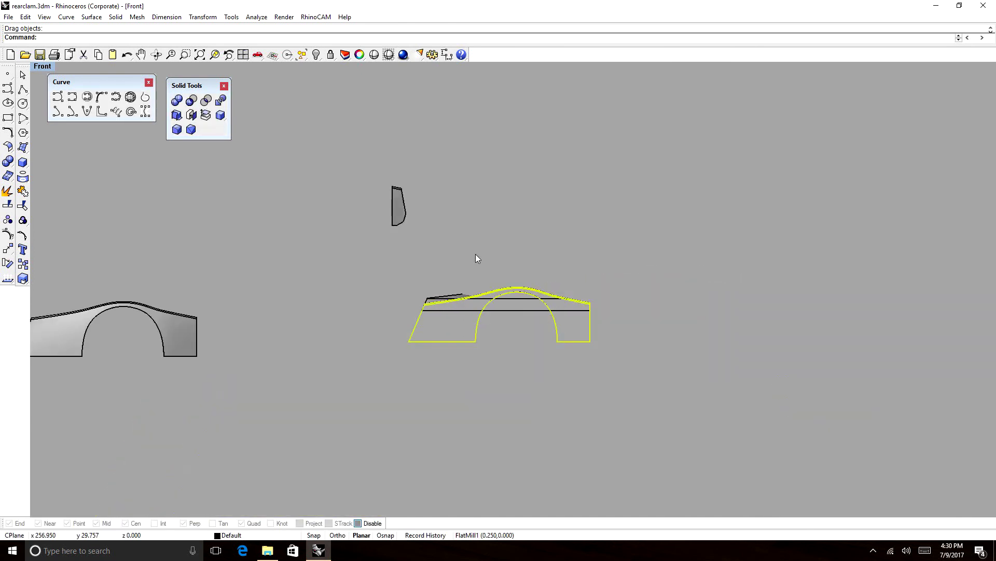
In the top view, move the aligned side panel against the nearest long edge of the stacked layers.
left_click(155, 55)
left_click_drag(249, 208, 377, 260)
type("Top")
key("Return")
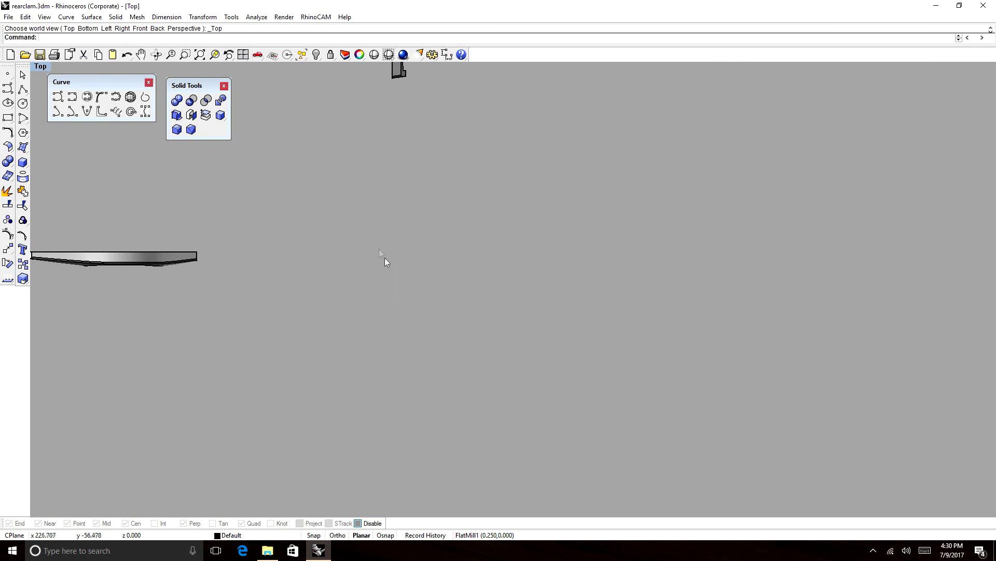
left_click_drag(420, 197, 422, 263)
scroll(422, 262, "down", 7)
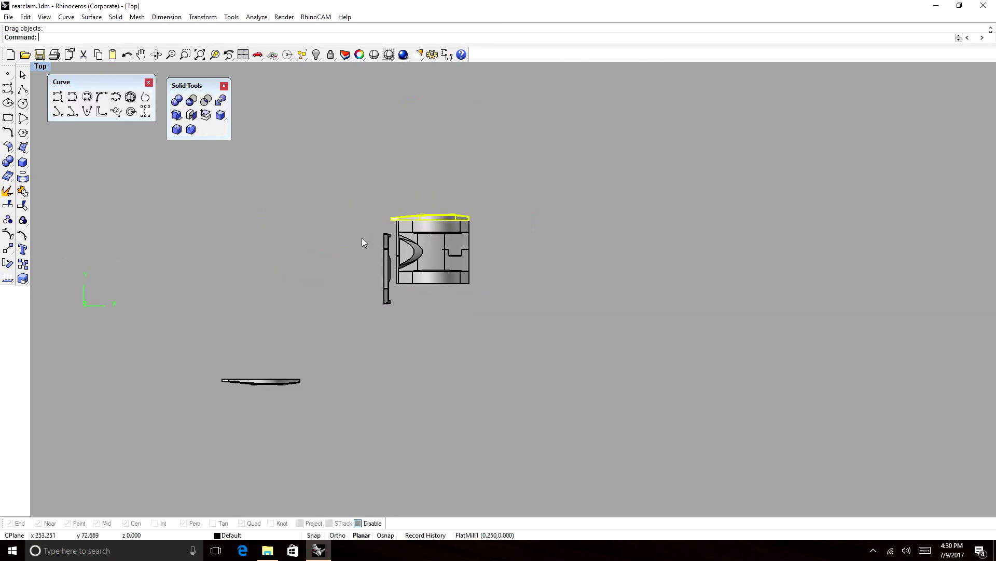
Move the remaining side panel against the opposite long edge of the stacked layers.
left_click_drag(270, 387, 471, 308)
scroll(453, 282, "up", 10)
scroll(472, 307, "down", 6)
scroll(472, 307, "down", 5)
In the front view, move the upright rear panel flush against the tail end of the assembled body.
left_click(356, 242)
right_click_drag(356, 242, 365, 139, "ctrl+shift")
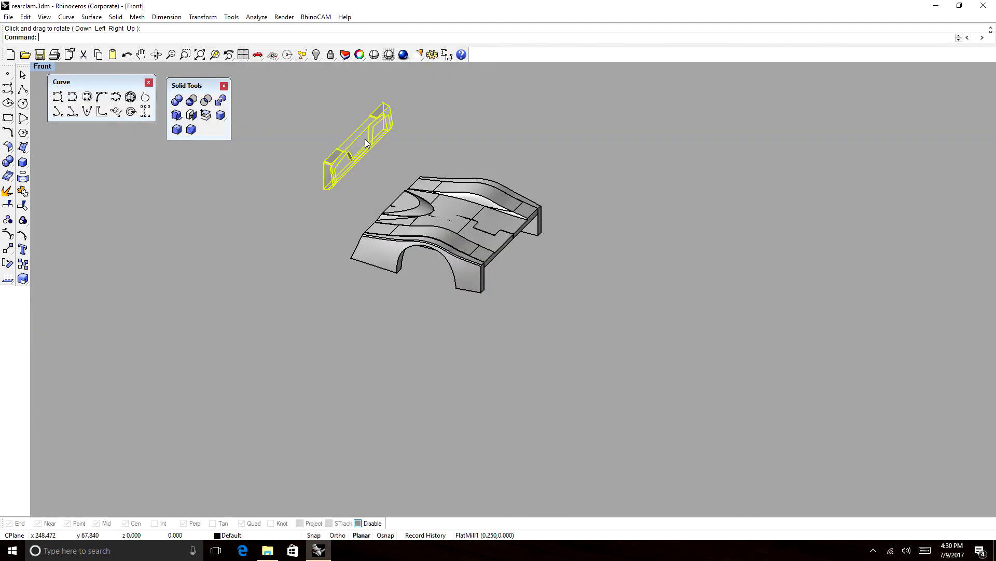
type("front")
key("Return")
left_click_drag(340, 173, 479, 263)
scroll(483, 256, "up", 8)
left_click(487, 195)
scroll(466, 203, "down", 6)
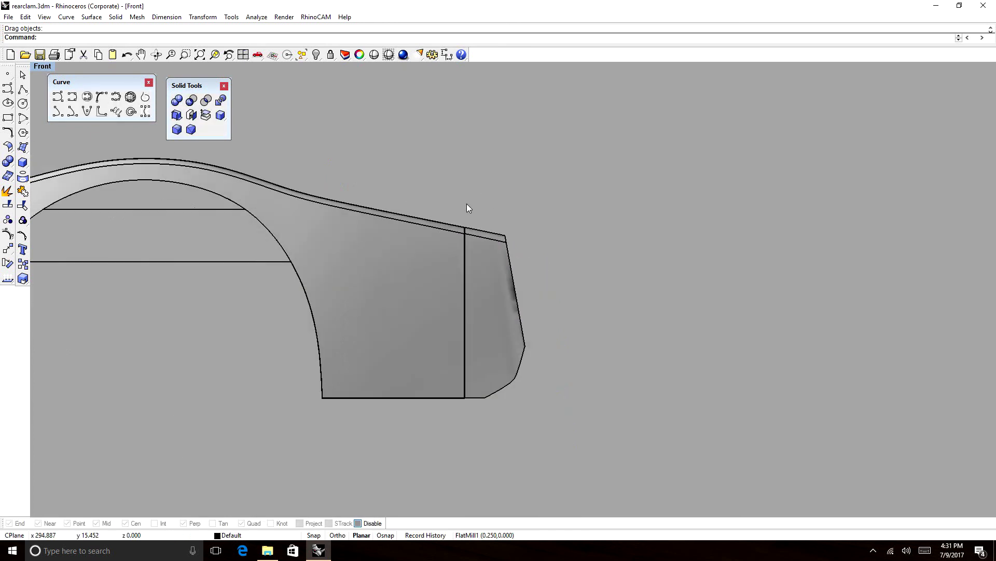
In the top view, move the rear panel sideways so its ends line up with the side panels of the assembled body.
scroll(466, 203, "down", 8)
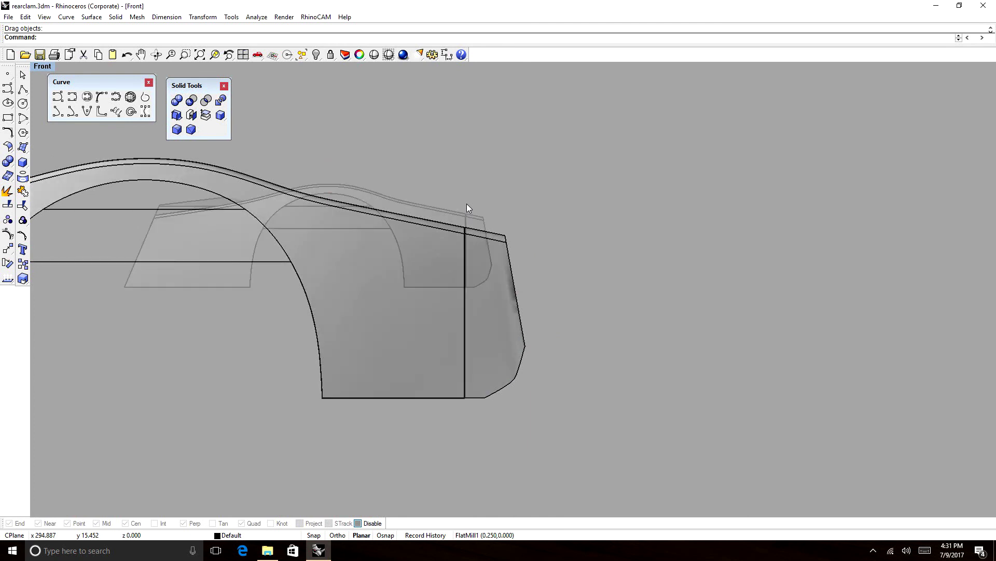
left_click(157, 54)
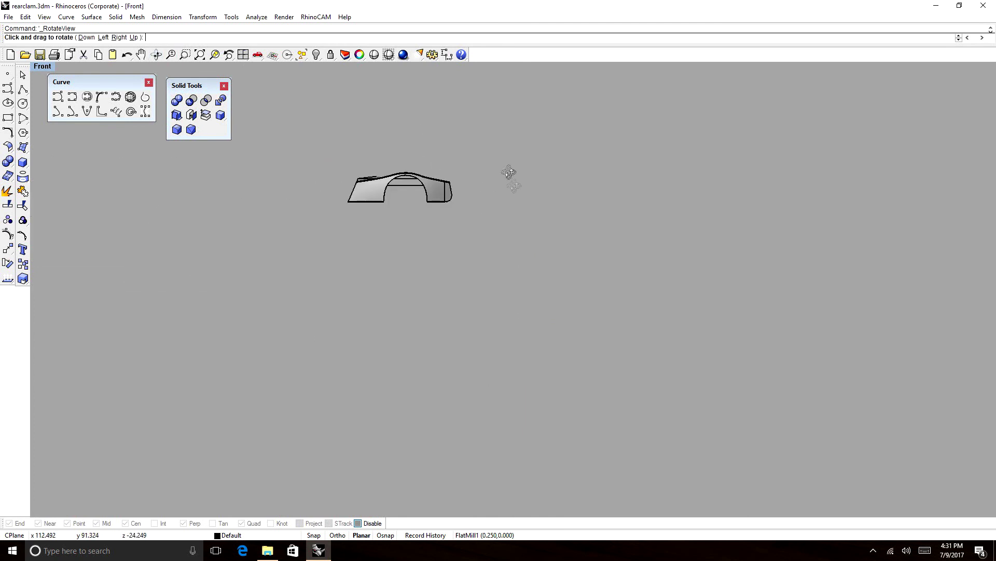
left_click_drag(507, 173, 412, 243)
type("top")
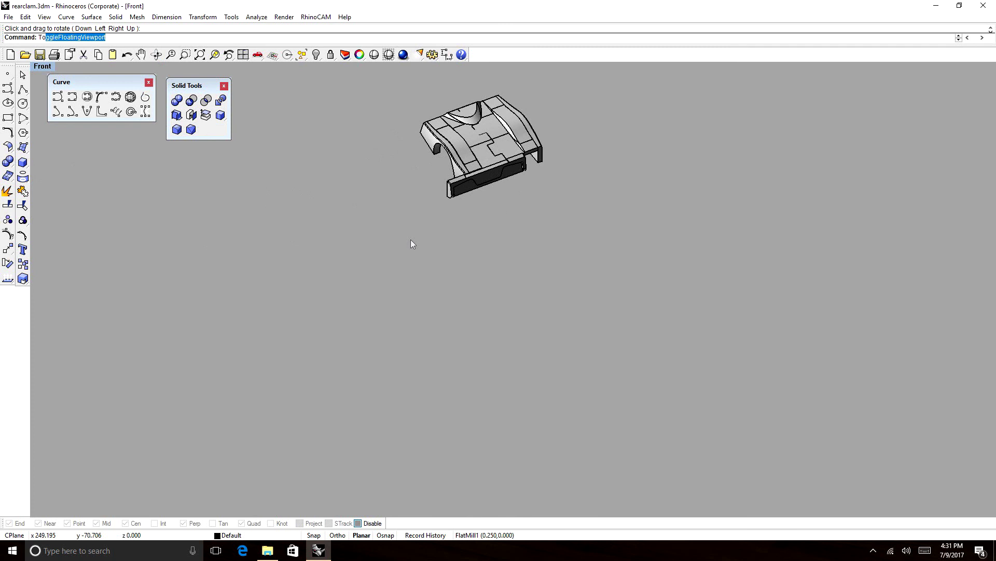
key("Return")
scroll(451, 257, "up", 7)
left_click_drag(450, 264, 444, 231)
scroll(407, 184, "up", 6)
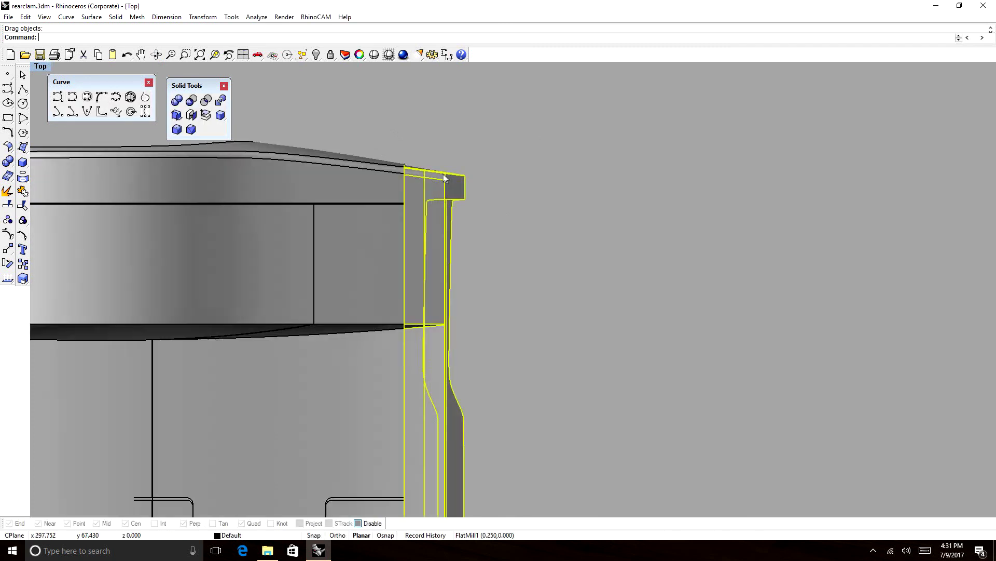
left_click_drag(353, 160, 354, 157)
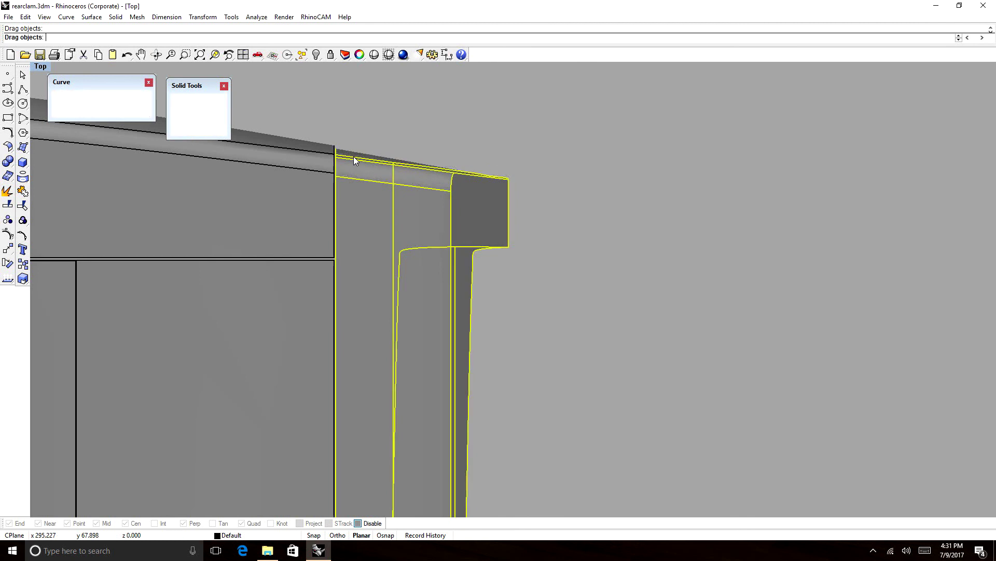
scroll(420, 158, "down", 8)
left_click(477, 164)
Examine the assembled body in 3D from the tail, the underside and the open front end to check the panel fit.
right_click_drag(453, 130, 424, 277)
scroll(424, 277, "down", 10)
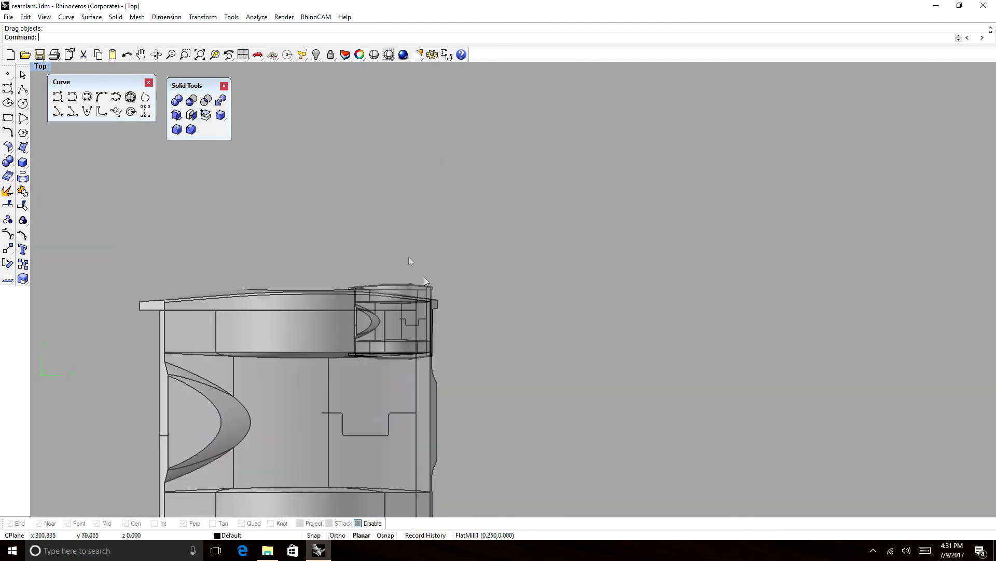
left_click(157, 54)
left_click_drag(497, 380, 415, 241)
scroll(425, 240, "up", 8)
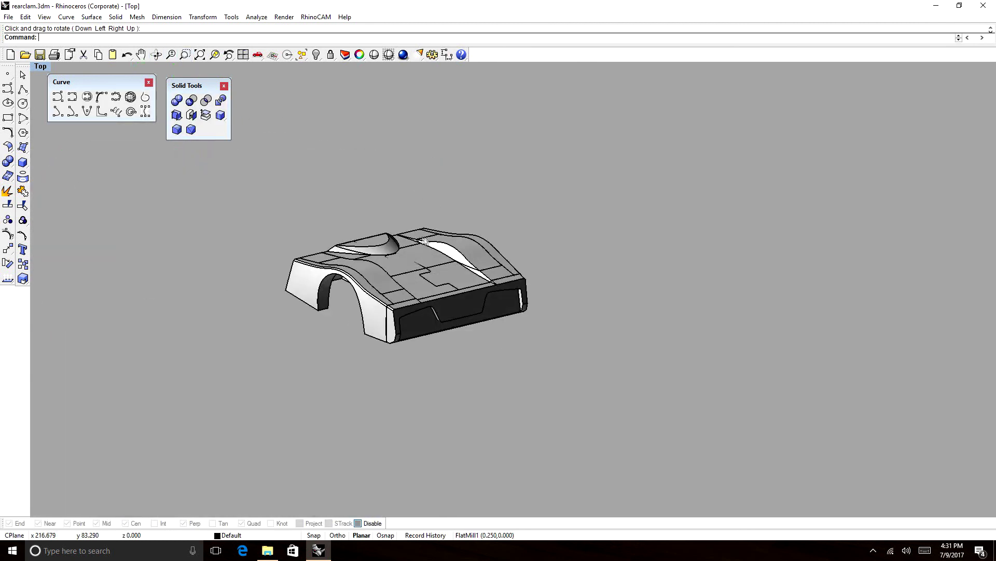
scroll(405, 257, "up", 4)
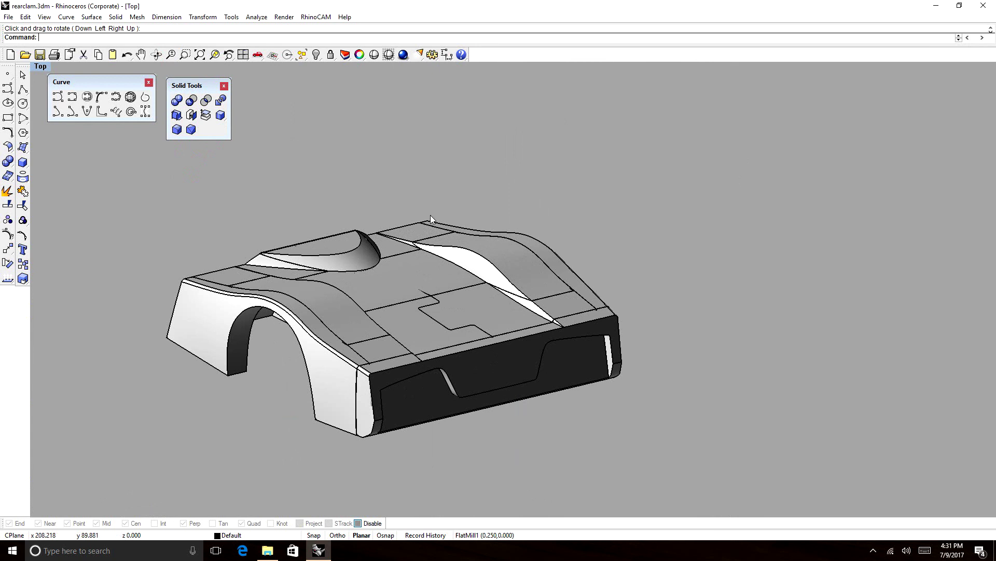
left_click(155, 54)
mouse_move(451, 290)
left_mouse_down()
mouse_move(460, 284)
mouse_move(410, 267)
mouse_move(576, 262)
mouse_move(761, 236)
mouse_move(794, 253)
mouse_move(753, 241)
mouse_move(693, 248)
left_mouse_up()
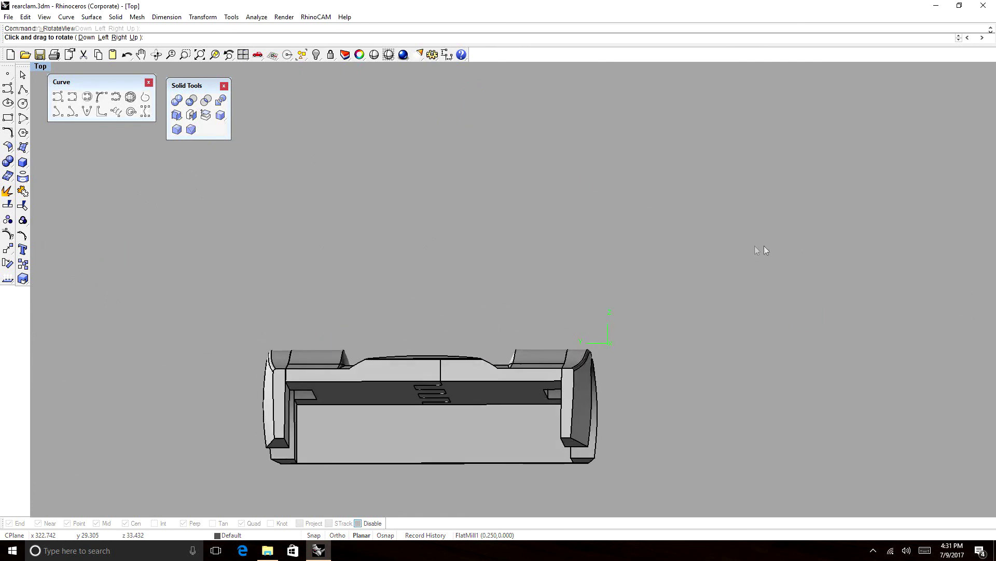
left_click_drag(764, 251, 560, 401)
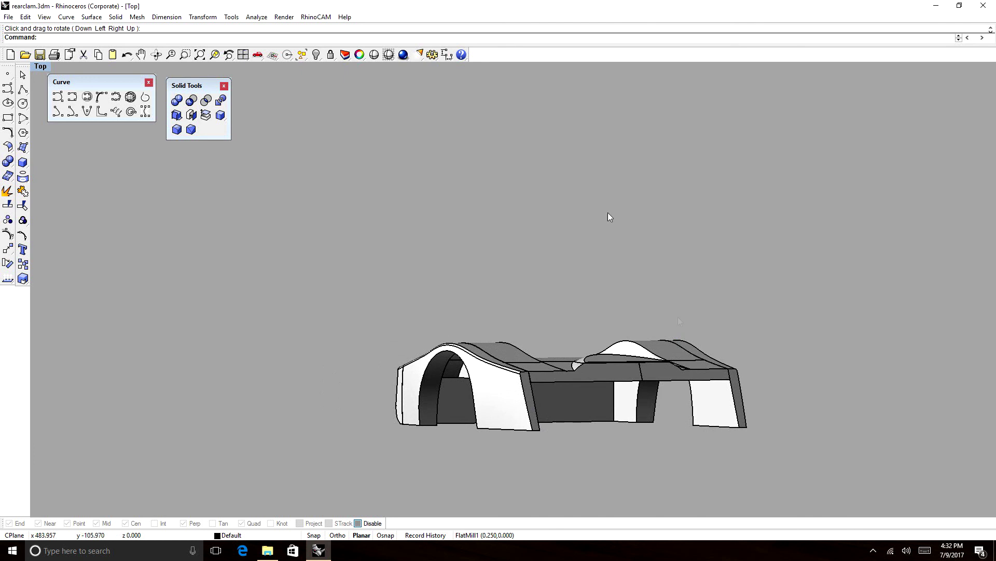
Inspect the individual sections from the open front end by selecting them in turn, and leave nothing selected.
left_click(156, 54)
left_click_drag(737, 312, 560, 332)
left_click(333, 404)
left_click(291, 368)
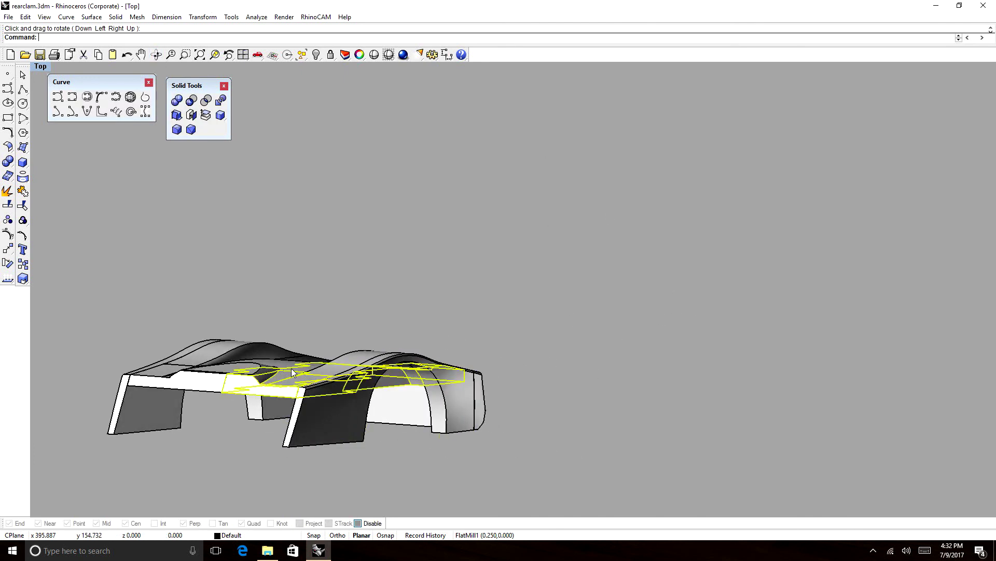
left_click(188, 351)
left_click(413, 406)
left_click(353, 325)
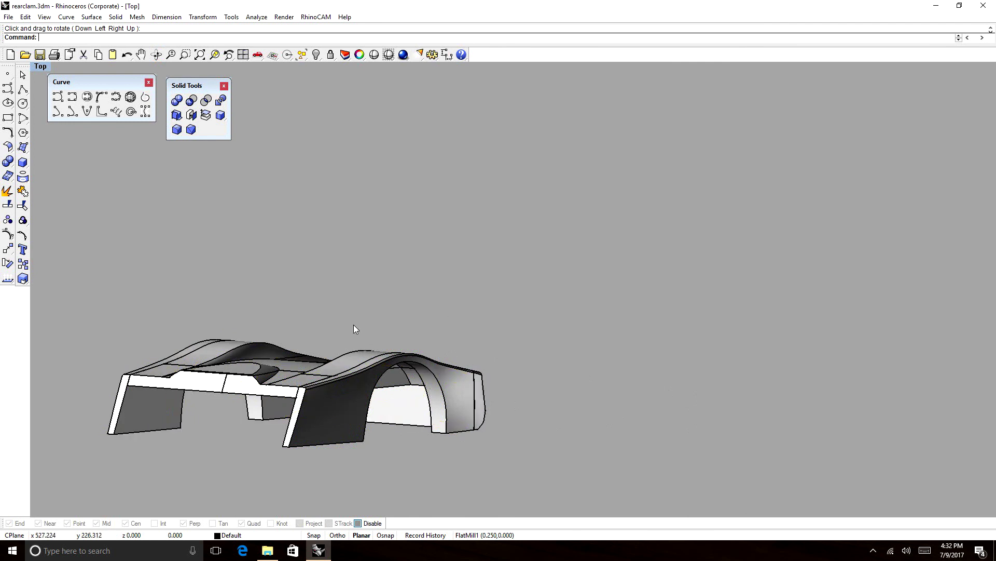
Examine the assembled body from above the tail, checking the toothed middle joint and the seams of the side and rear panels.
left_click(156, 54)
left_click_drag(385, 195, 544, 316)
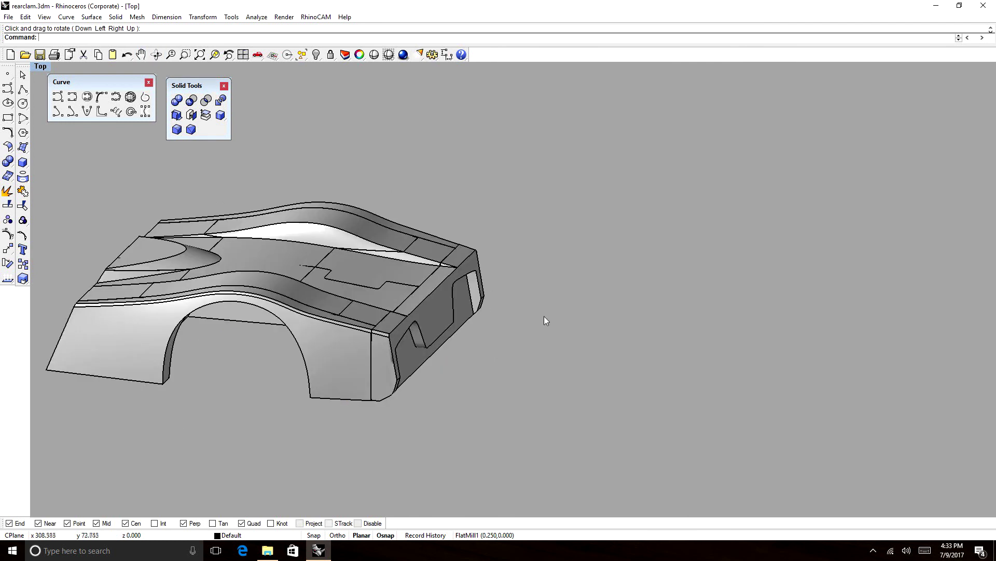
left_click(141, 55)
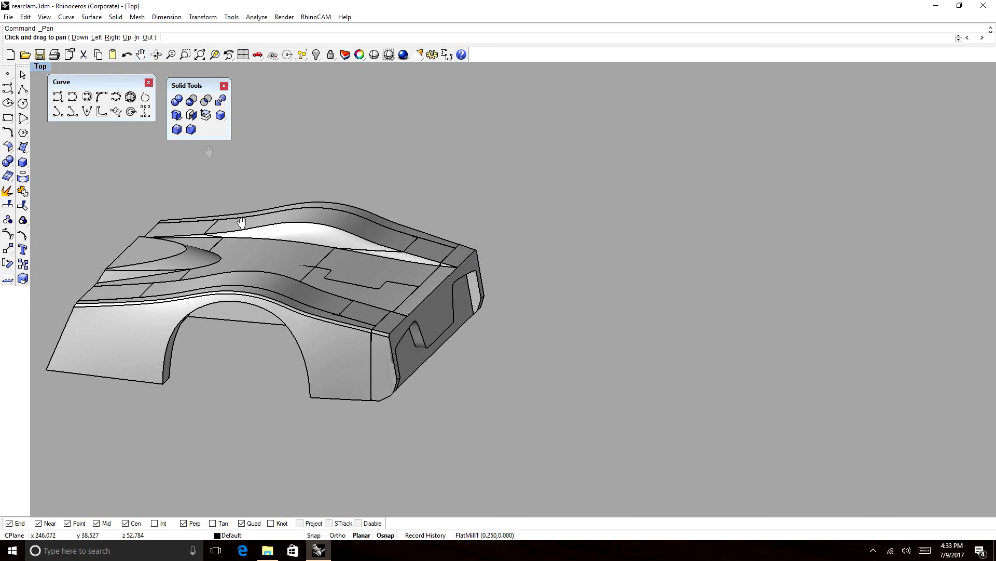
left_click_drag(254, 254, 335, 244)
left_click(157, 54)
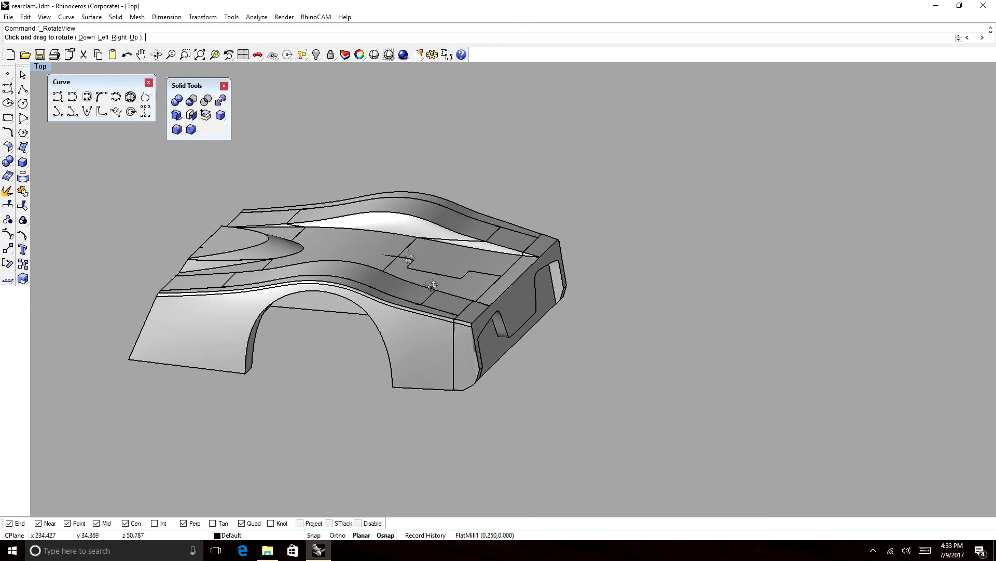
left_click_drag(430, 287, 386, 355)
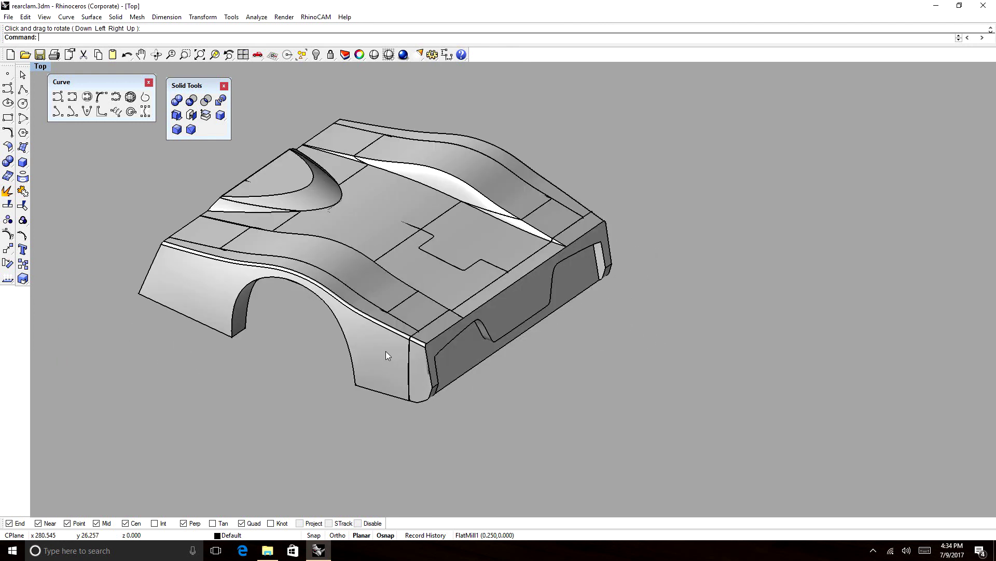